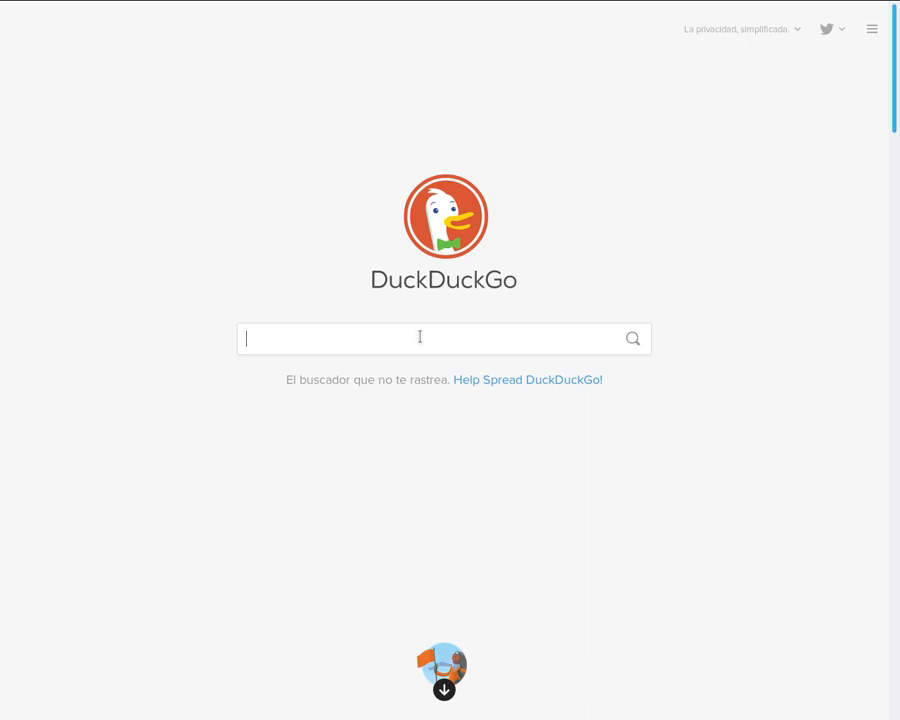
- Search the web for vitaeproject.eu/moodle and open the VITAE Virtual Learning Environment result
text(vitaeproject.eu/moodle)
click(634, 338)
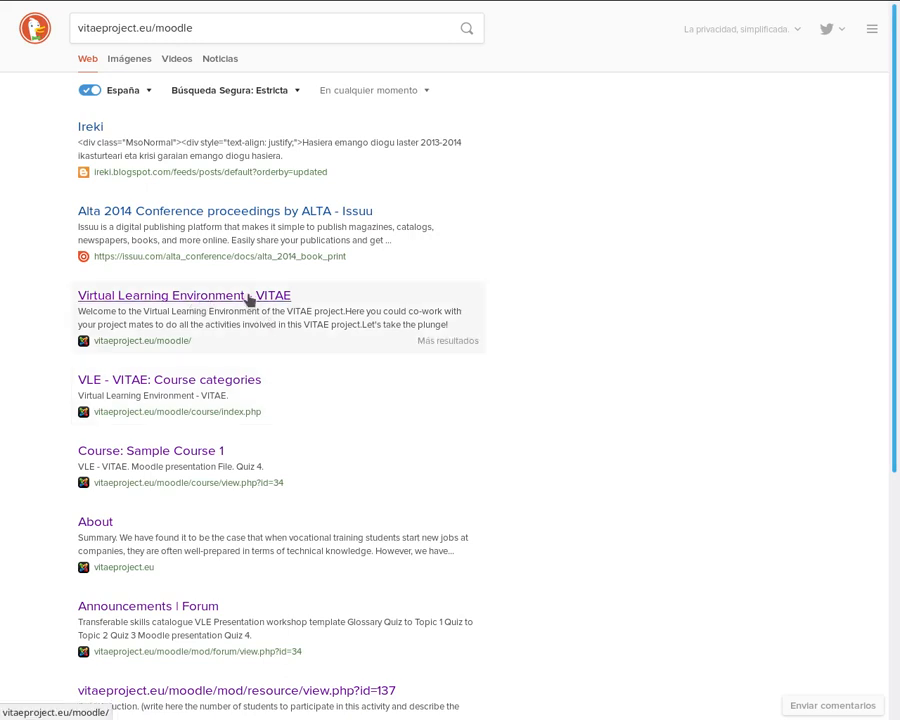
click(248, 297)
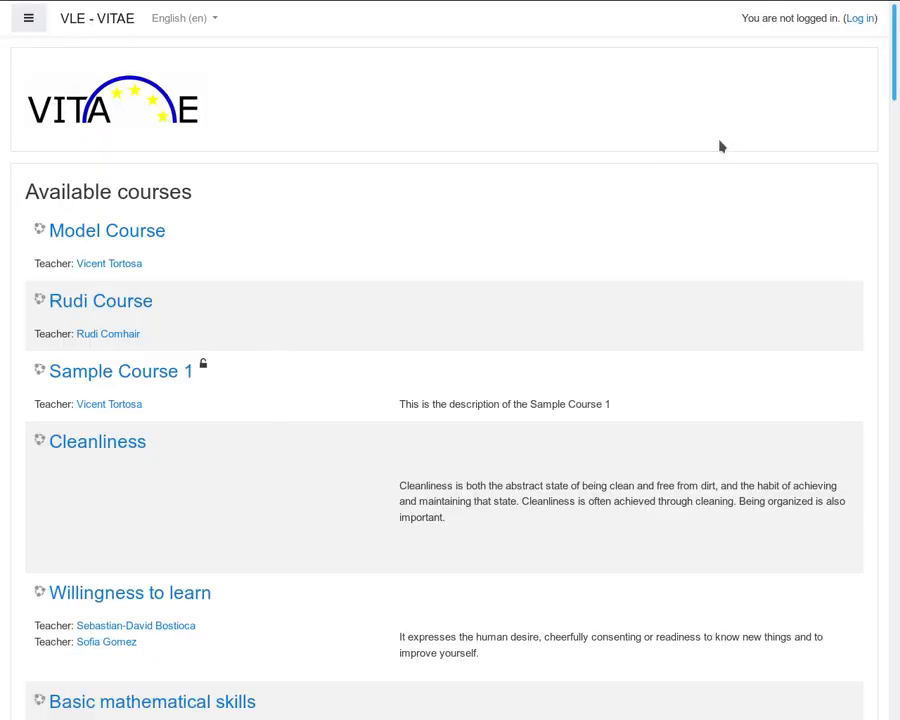
- Log in to the VLE with the saved username and account password
click(857, 22)
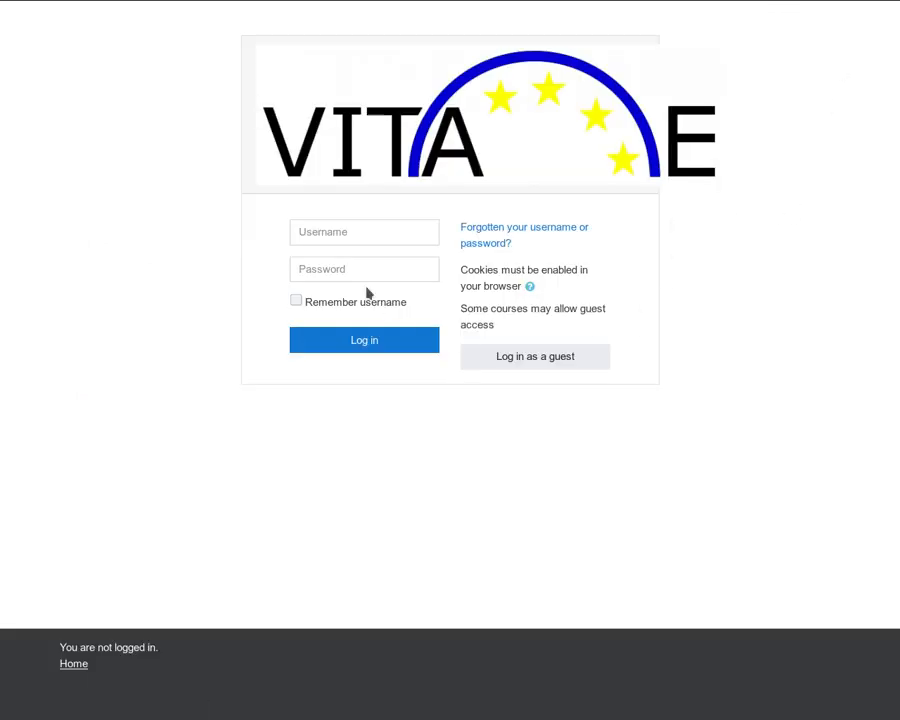
click(356, 233)
click(335, 315)
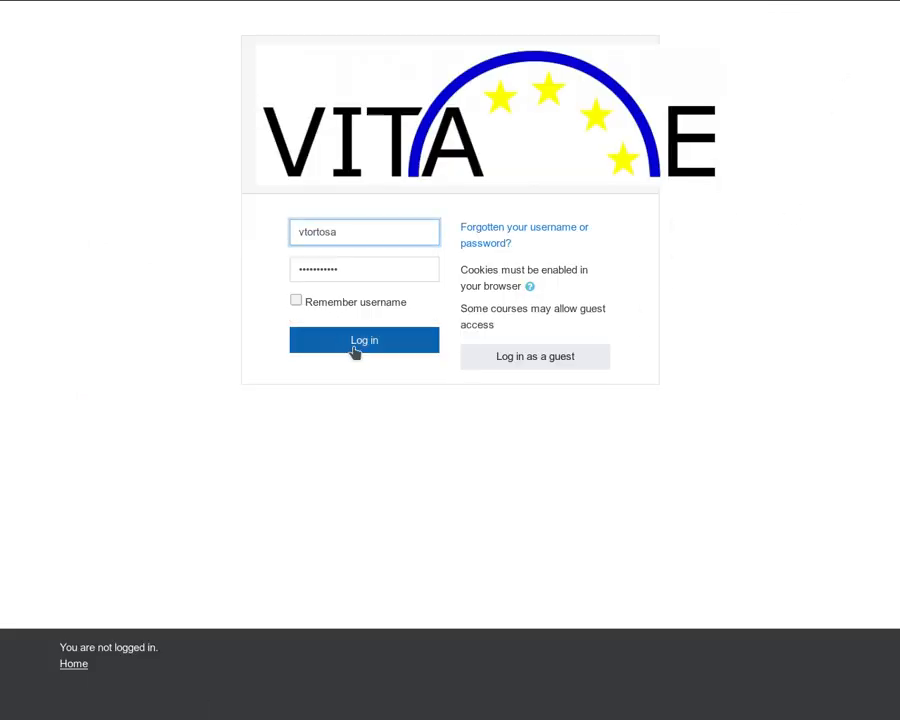
click(355, 348)
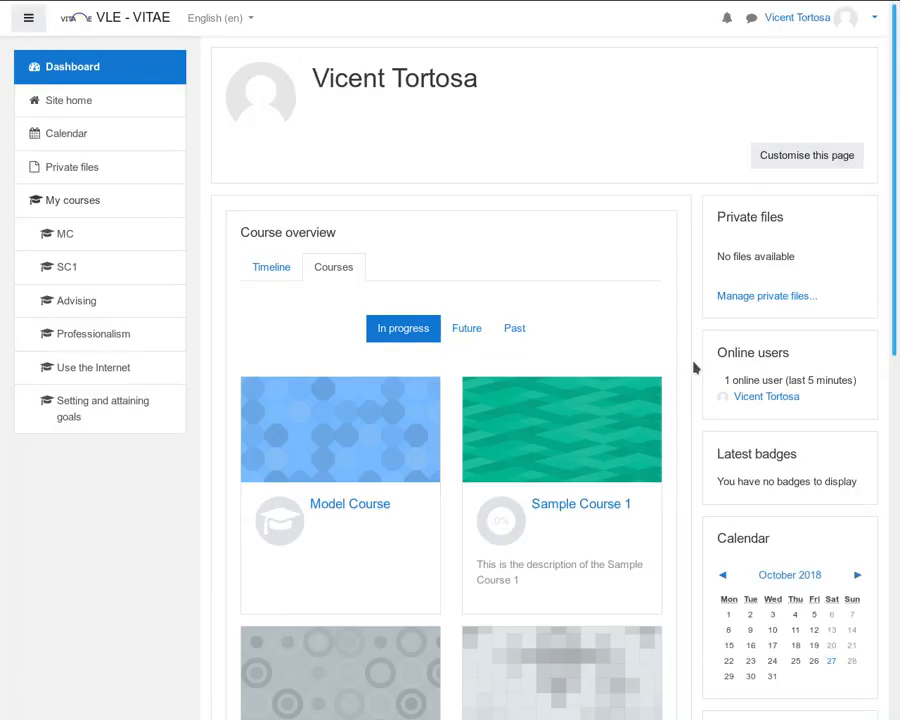
- Open the account's profile page and its profile editing form to review the user details
click(873, 20)
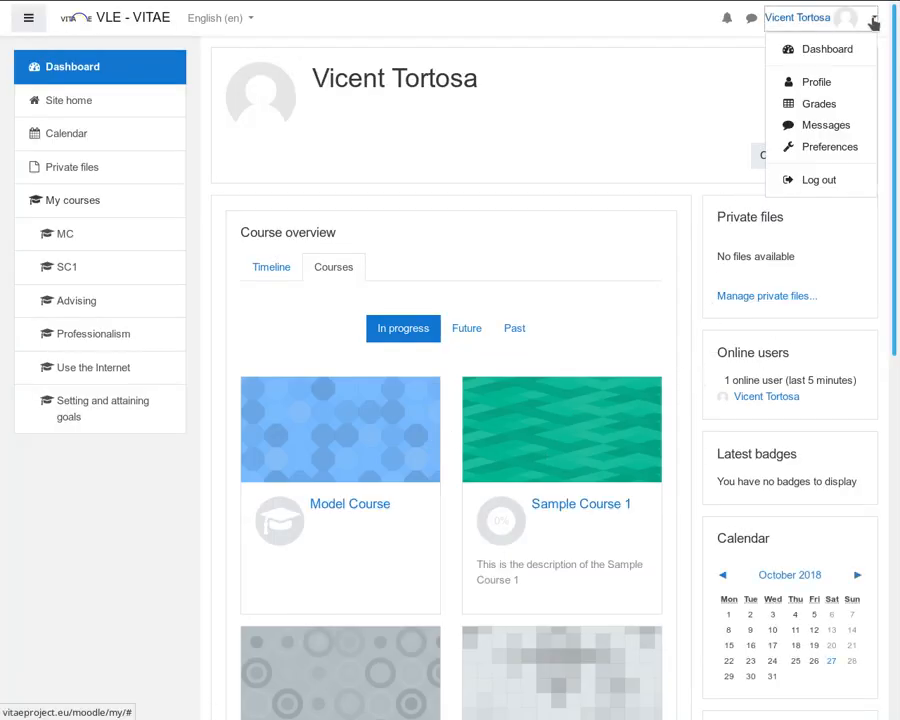
click(820, 84)
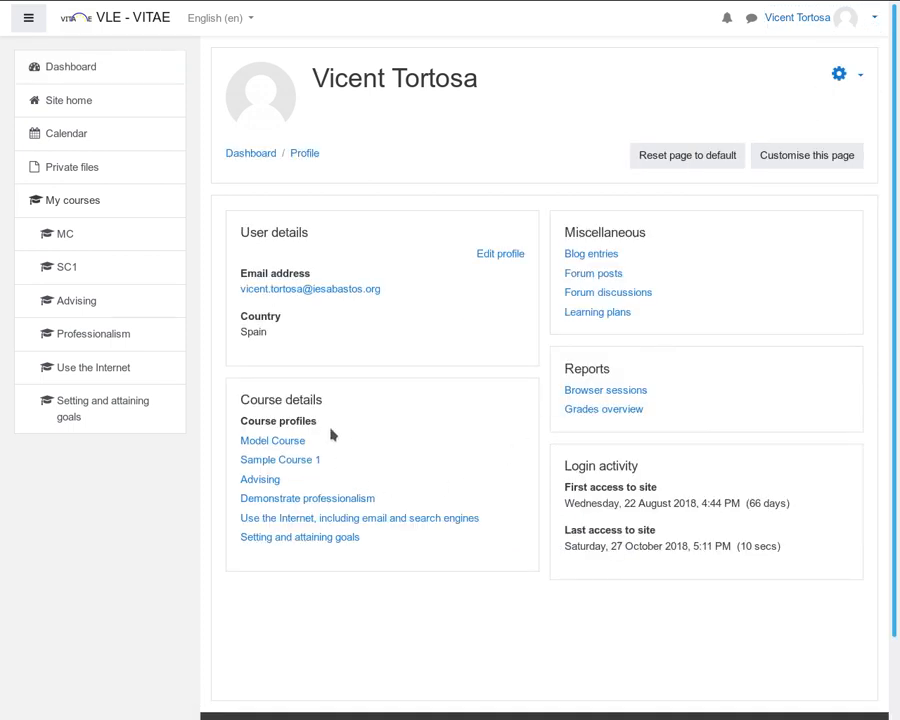
click(503, 257)
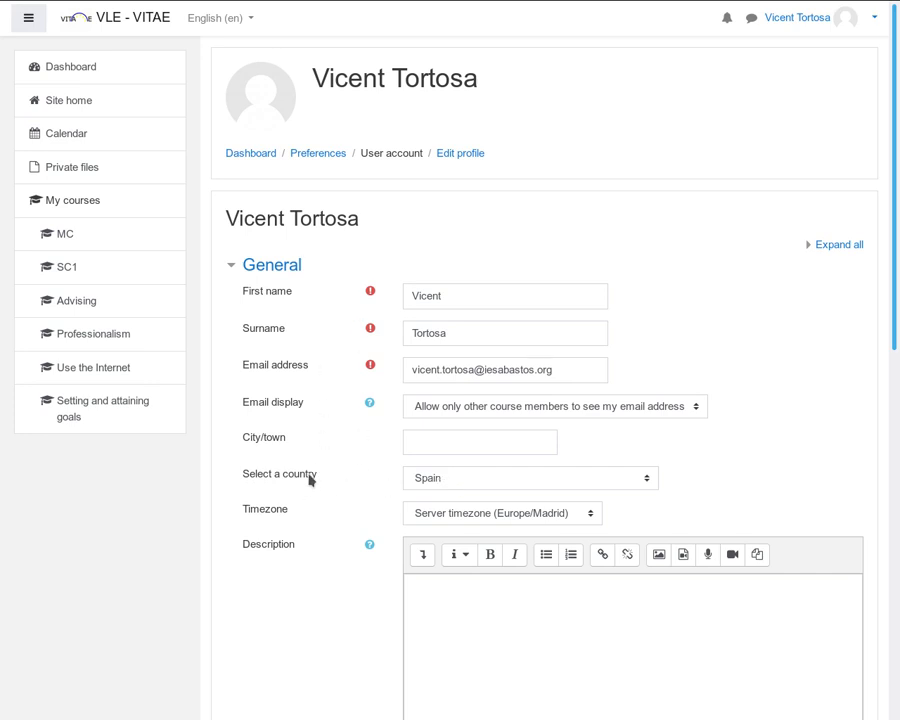
- Open the Model Course (MC) and turn editing on
click(65, 238)
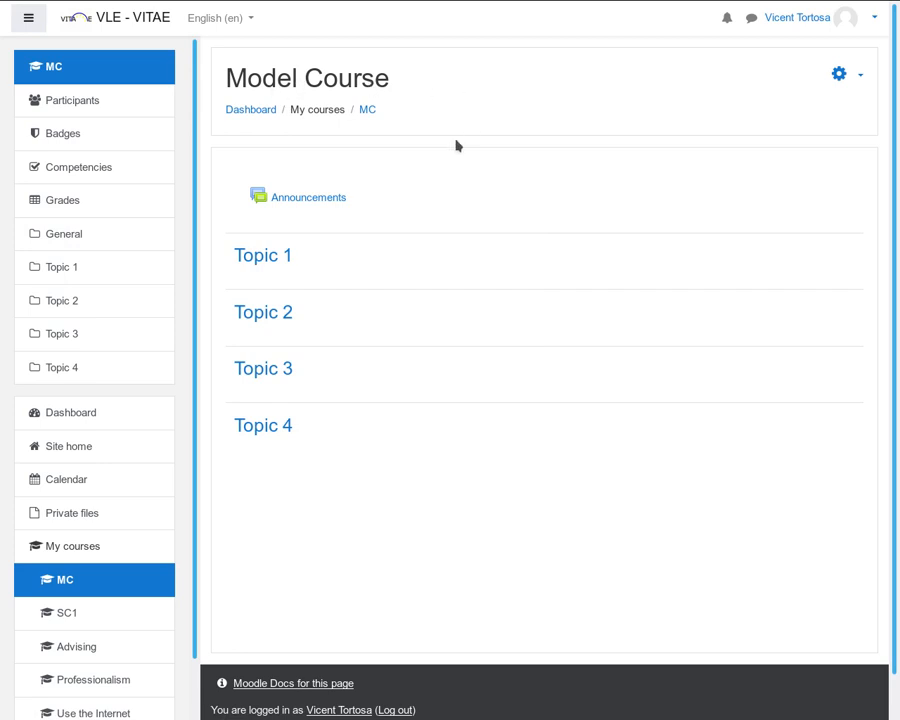
click(857, 75)
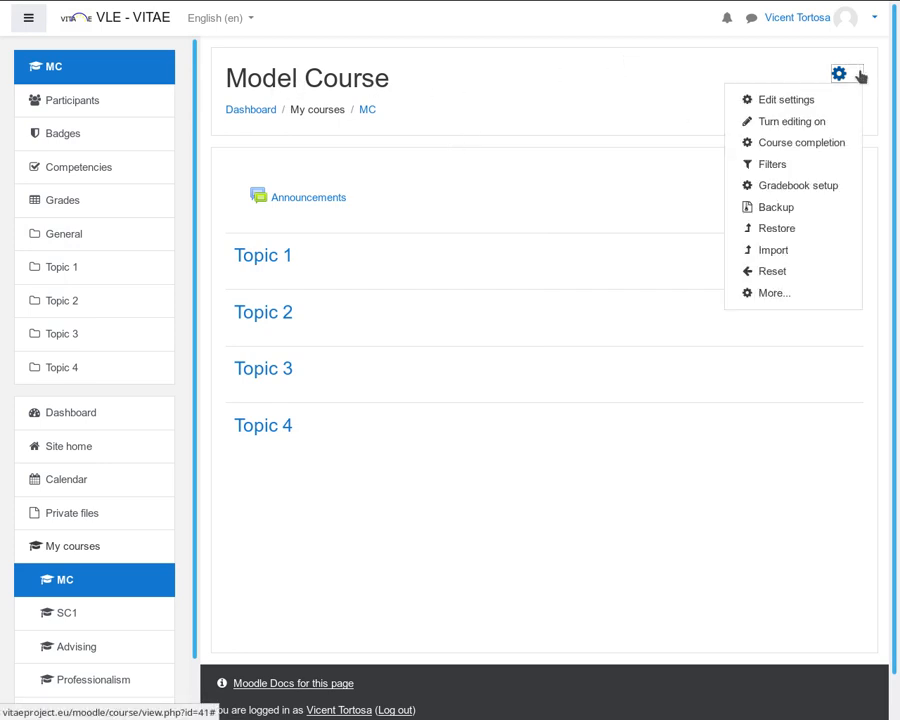
click(815, 121)
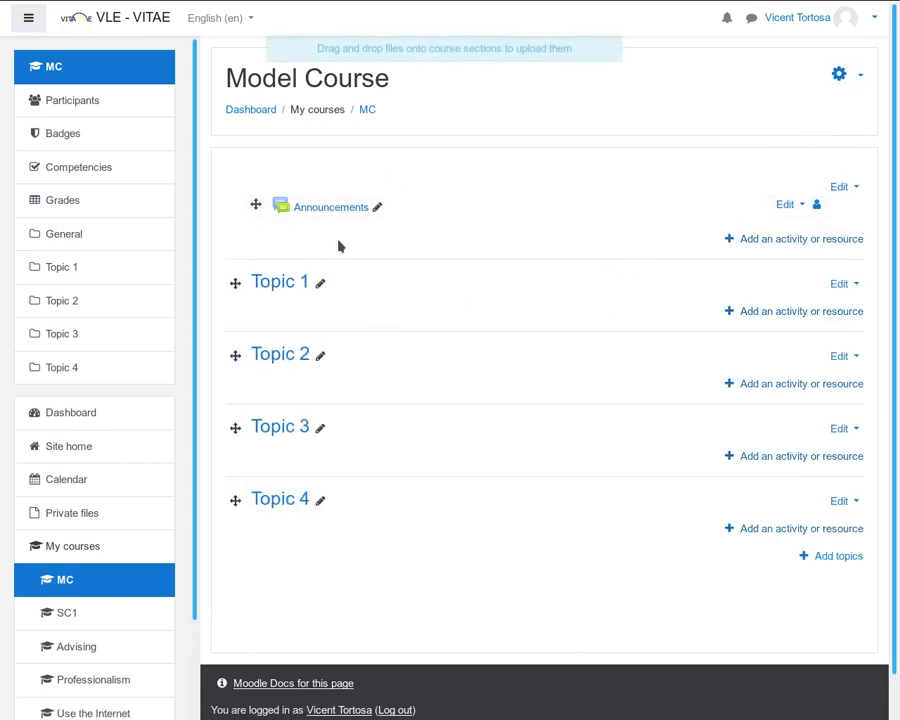
- Start adding a URL resource to the general section above Topic 1
click(777, 240)
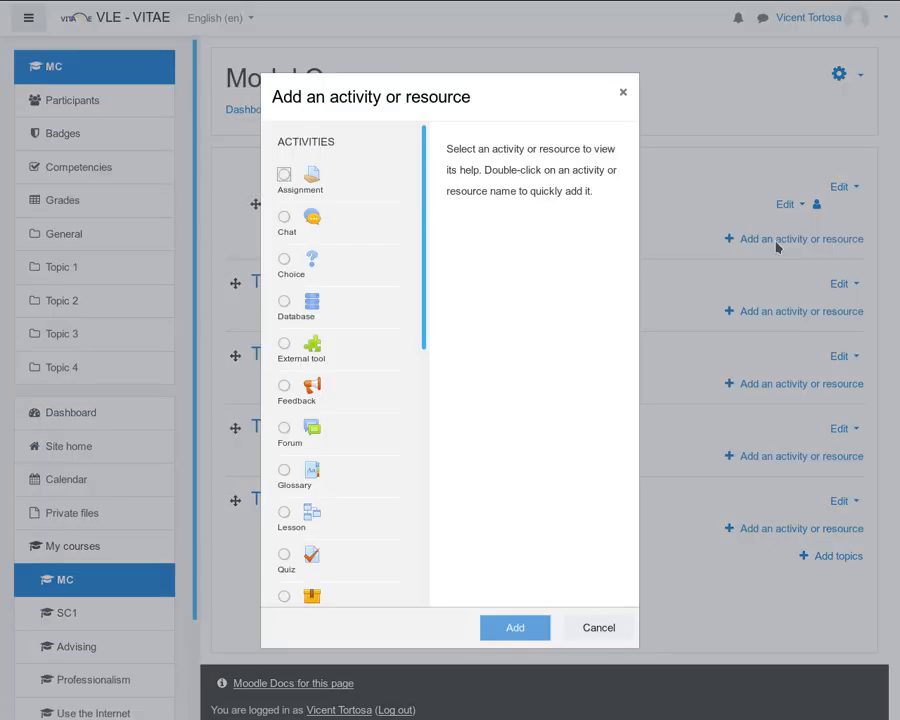
drag(425, 255, 395, 533)
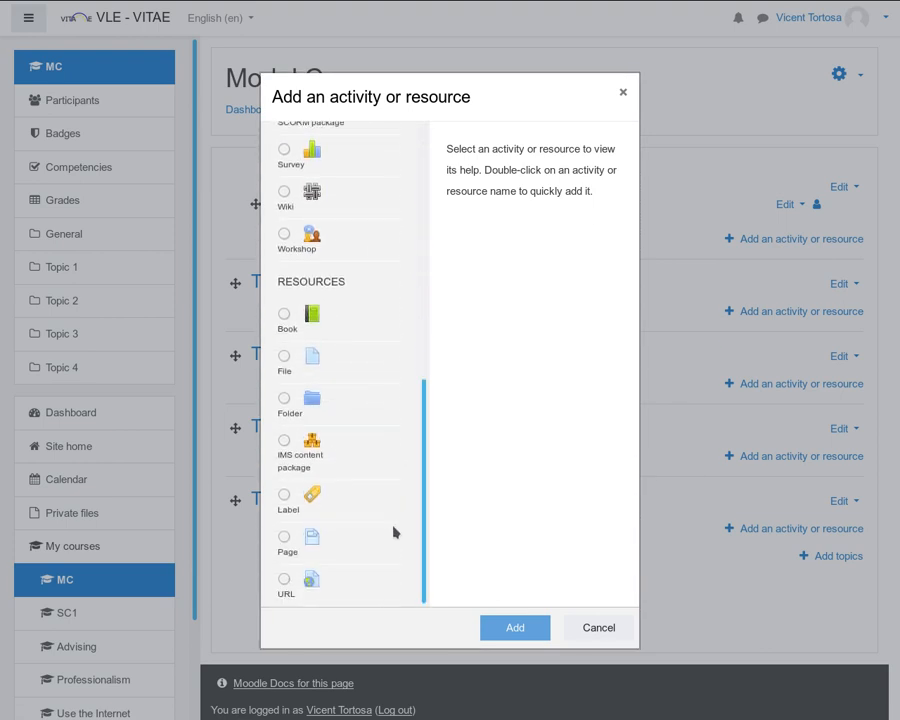
click(284, 579)
click(510, 634)
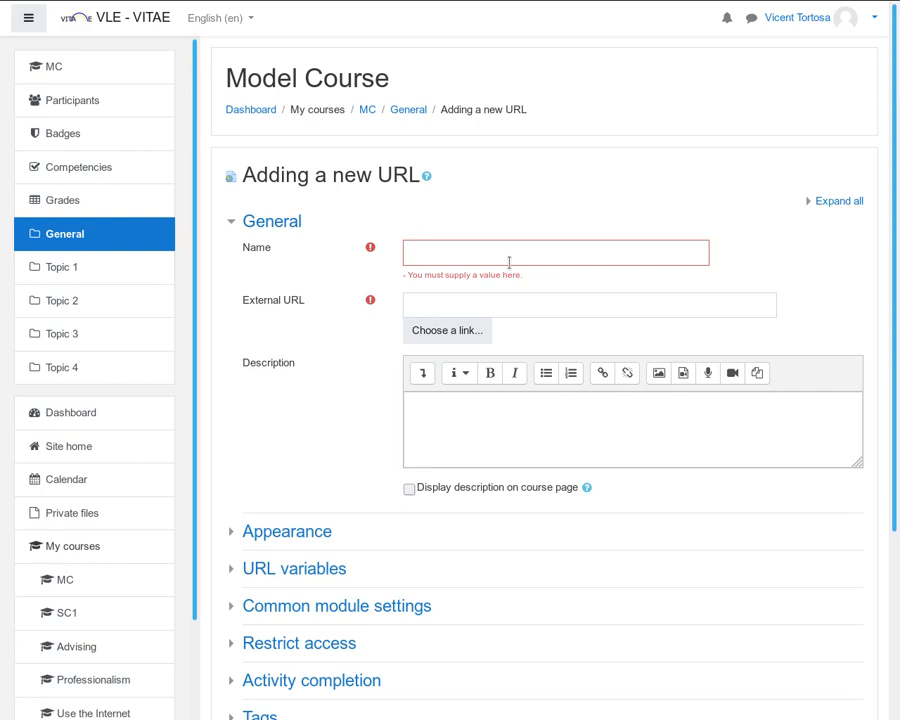
- Name the new URL resource "Introduction Summary EN"
scroll(509, 262, down, 5)
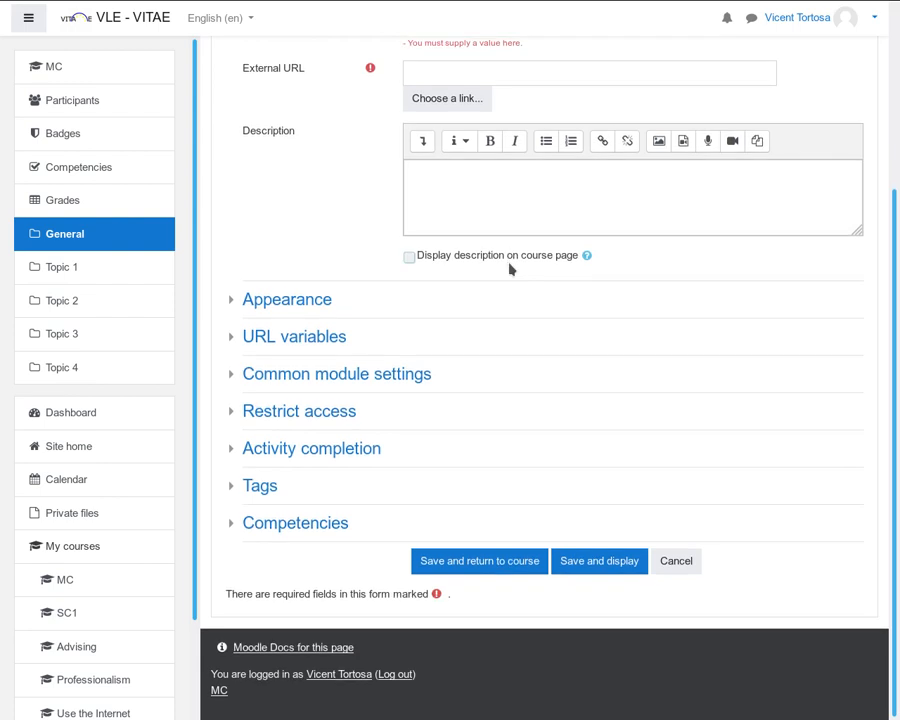
scroll(495, 230, up, 5)
click(489, 251)
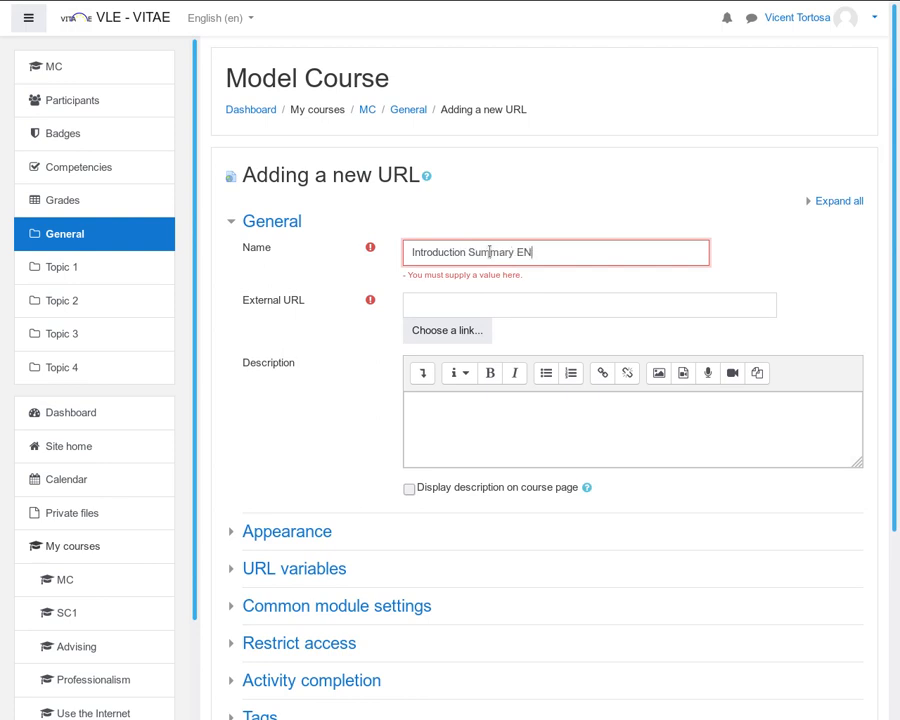
click(474, 303)
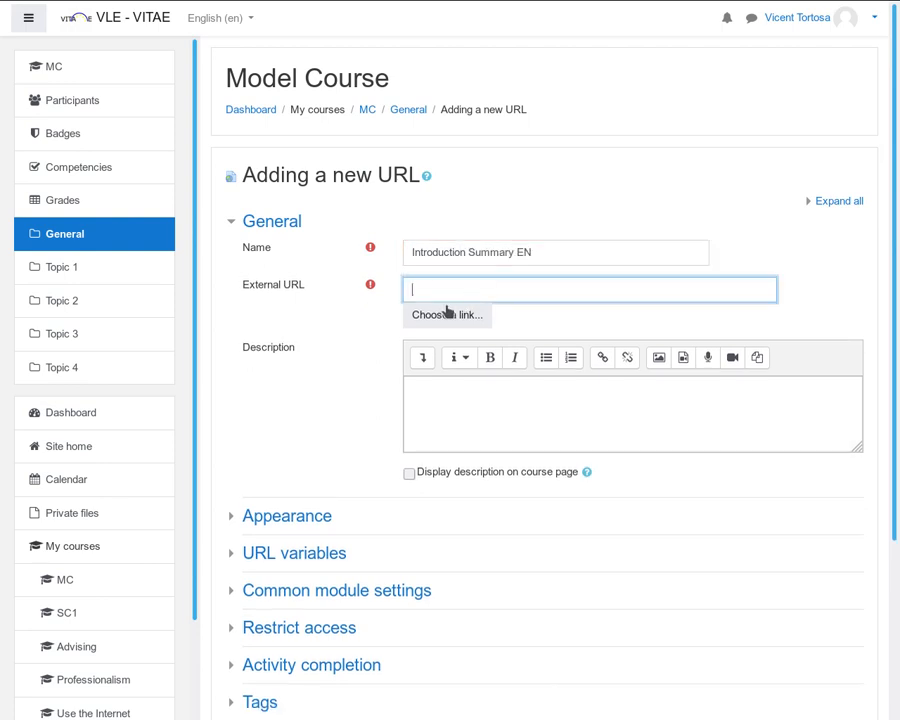
- On the VITAE project website, open the Basic skills page of the skills catalogue and go to its Reading Comprehension section
mouse_move(300, 6)
click(245, 11)
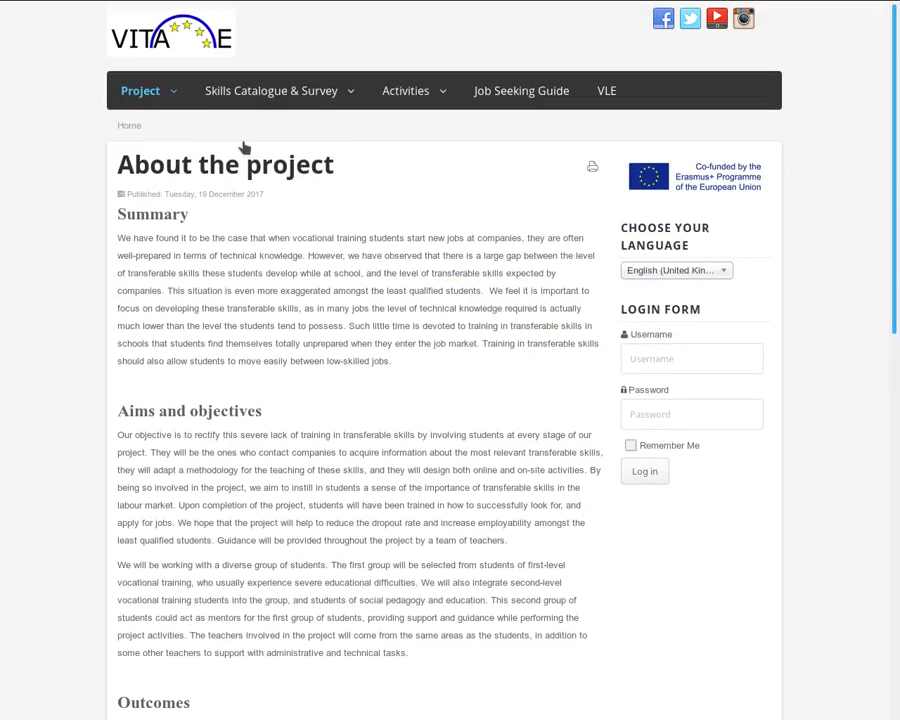
mouse_move(301, 108)
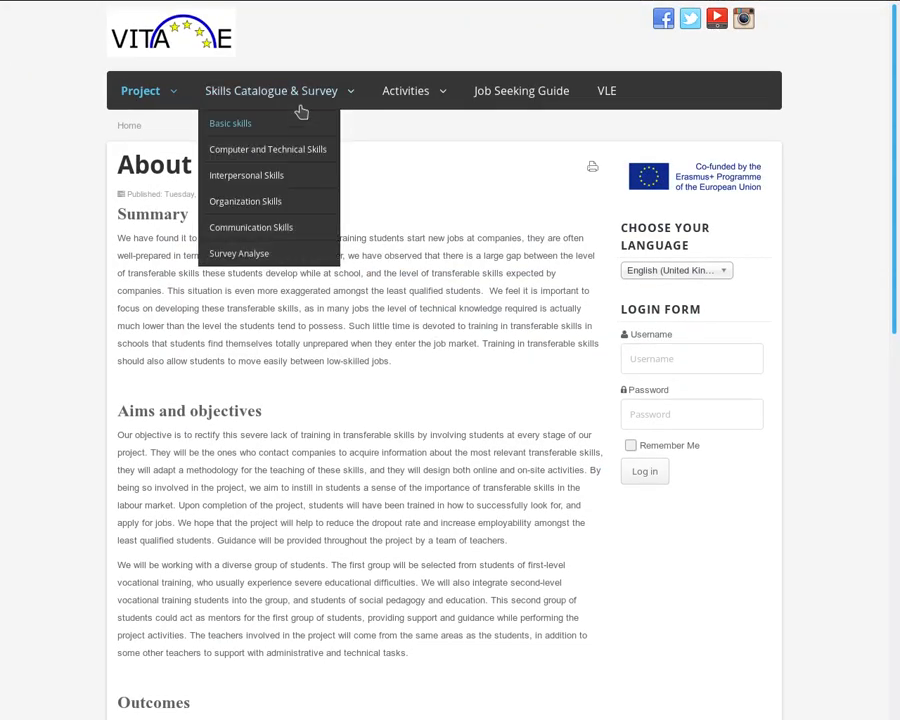
click(233, 128)
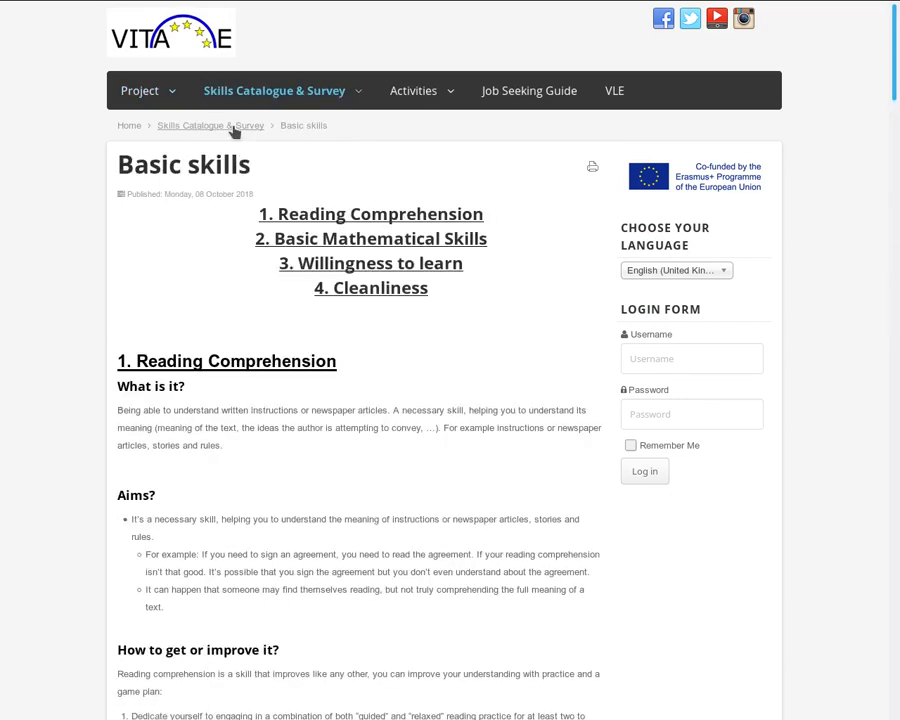
click(305, 212)
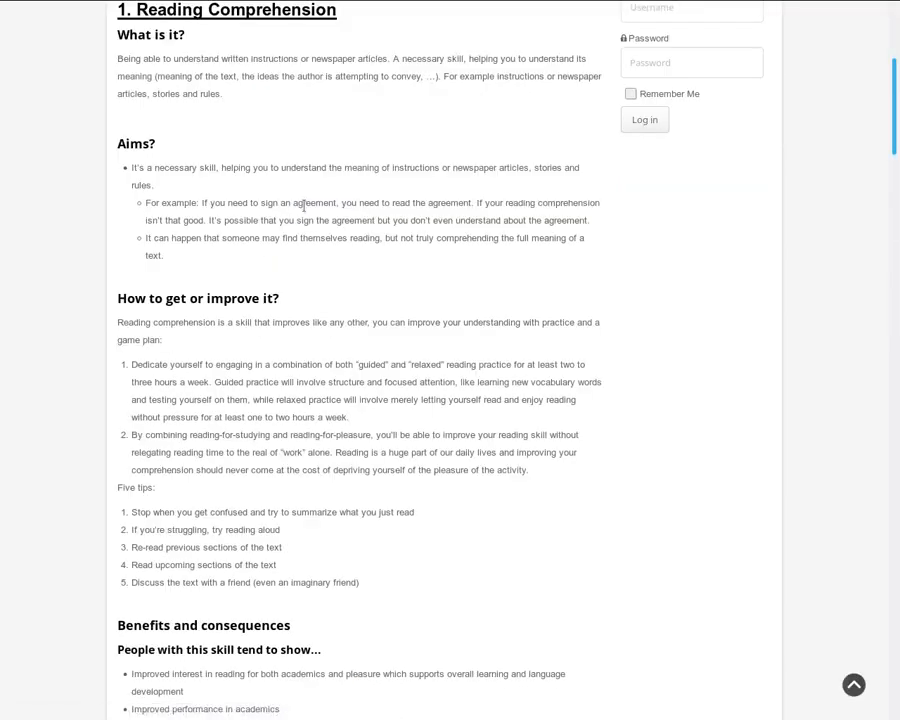
- Copy the Reading Comprehension section's web address into the External URL of the Introduction Summary EN resource
mouse_move(370, 5)
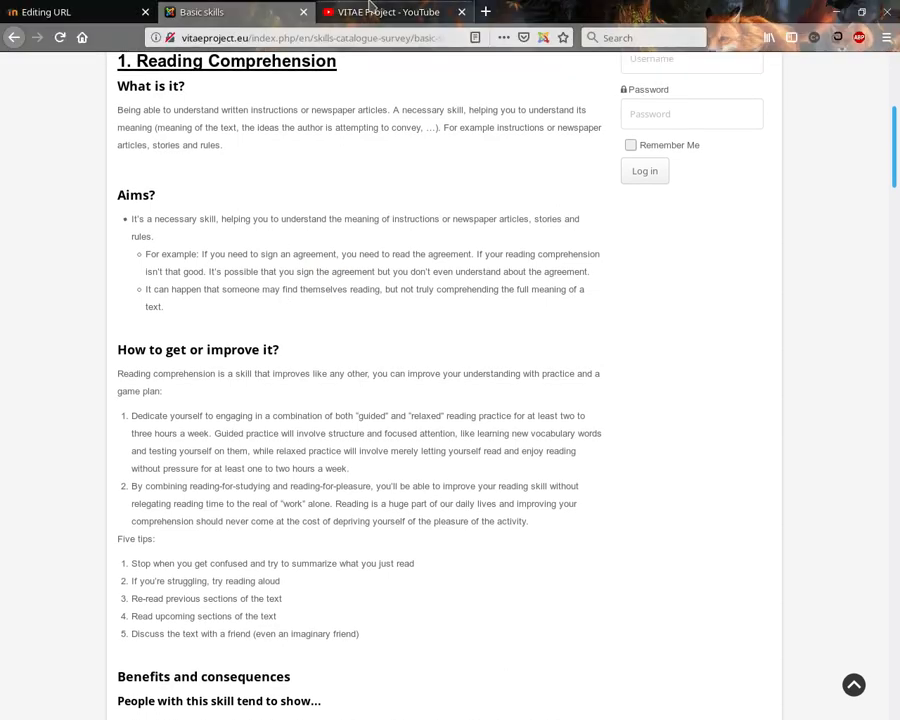
click(331, 37)
right_click(309, 38)
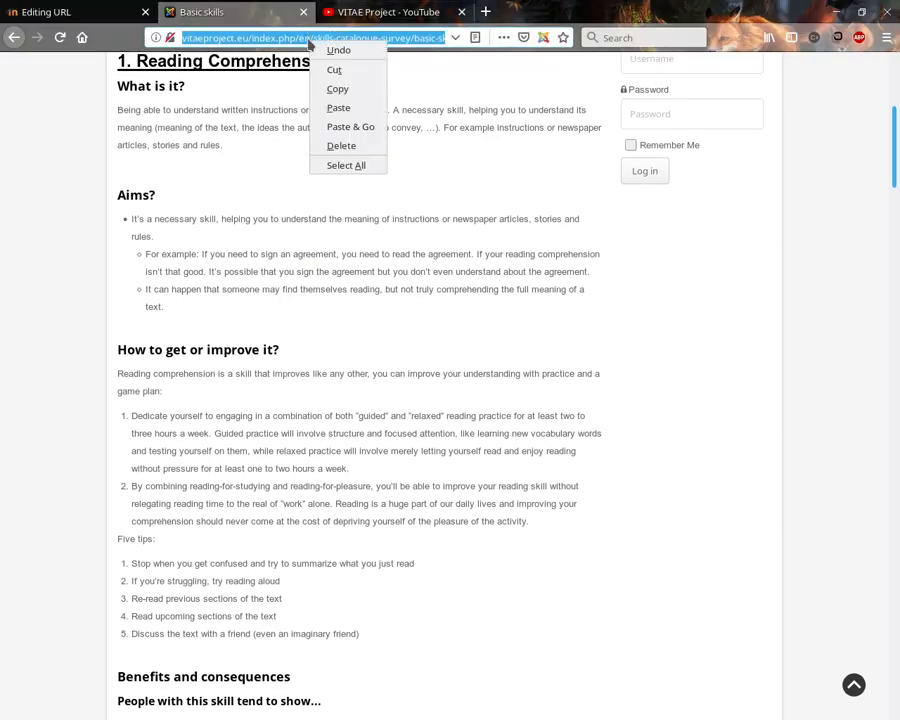
click(347, 91)
click(53, 14)
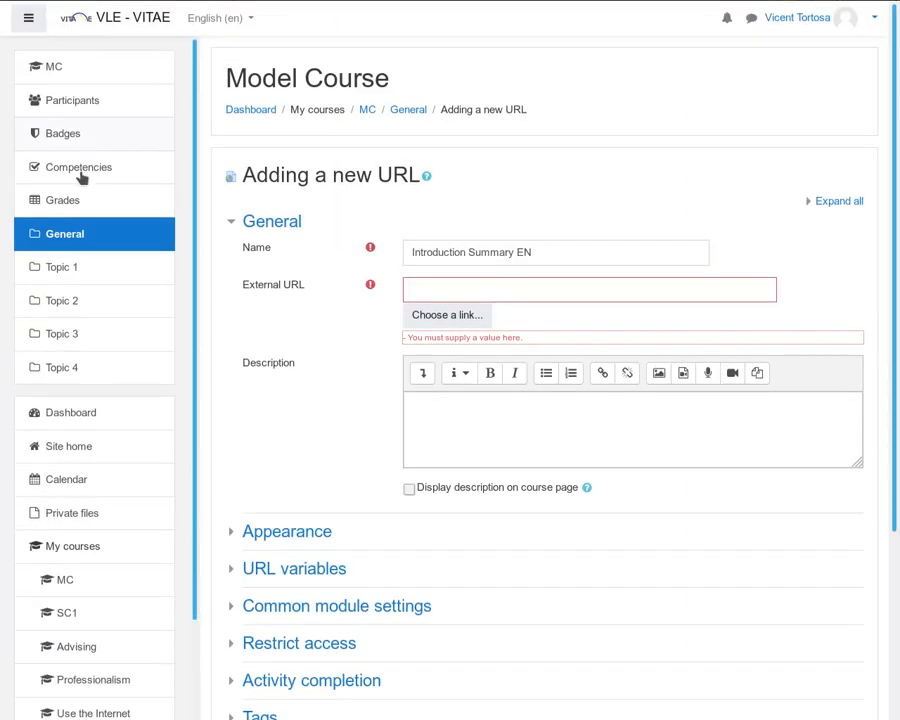
click(480, 289)
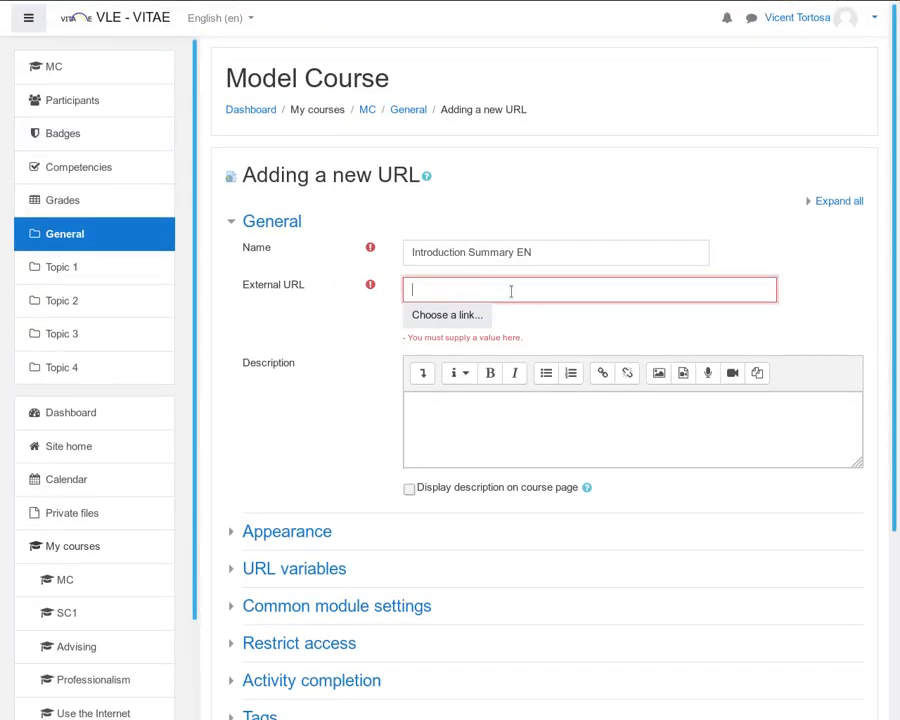
key(ctrl+v)
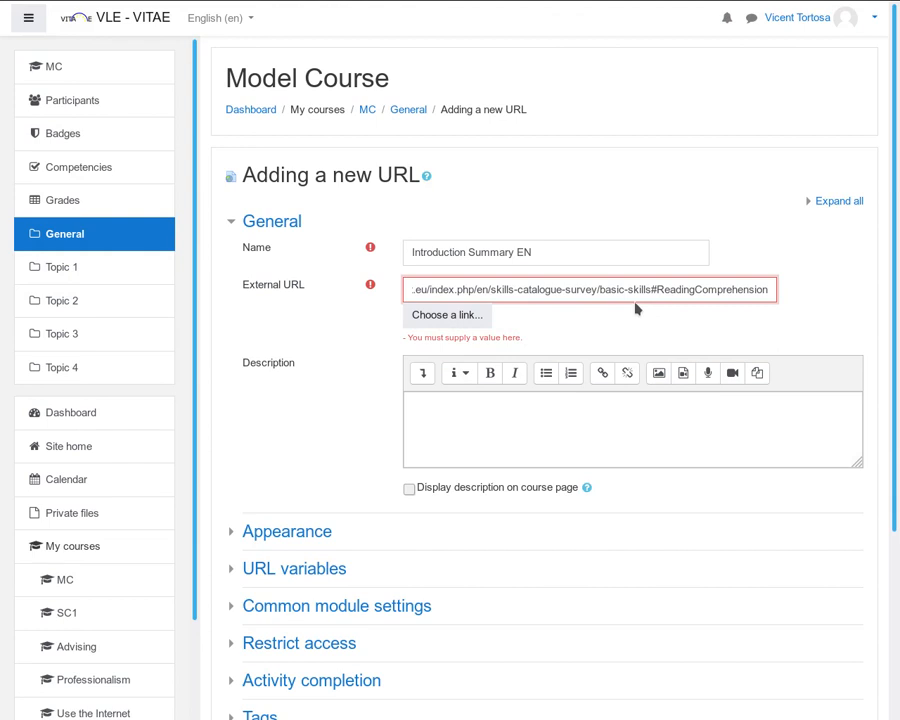
- Save the Introduction Summary EN resource and return to the course
scroll(315, 301, down, 1)
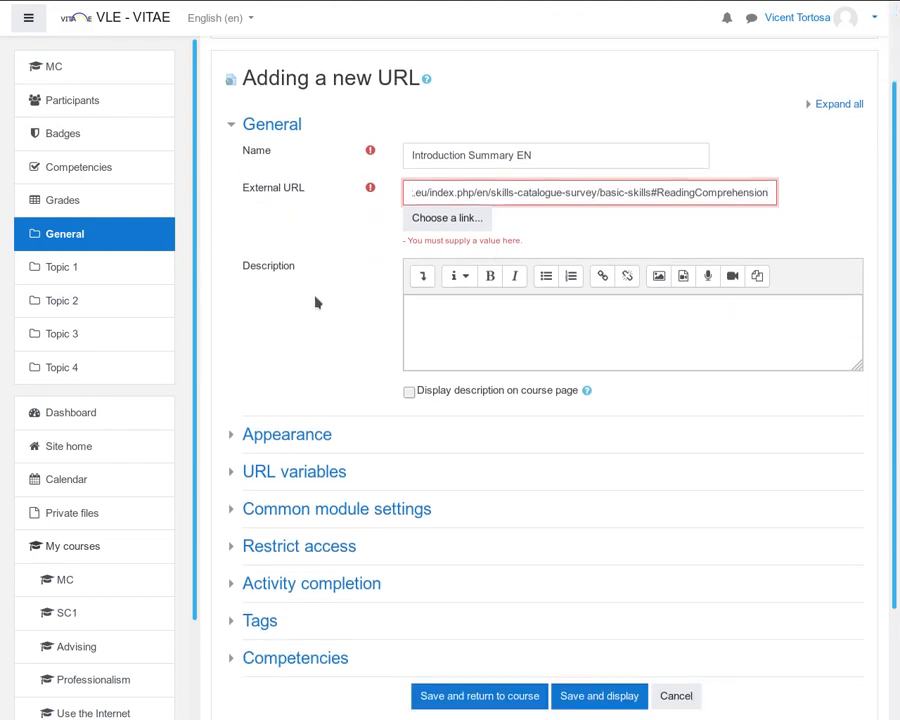
click(315, 301)
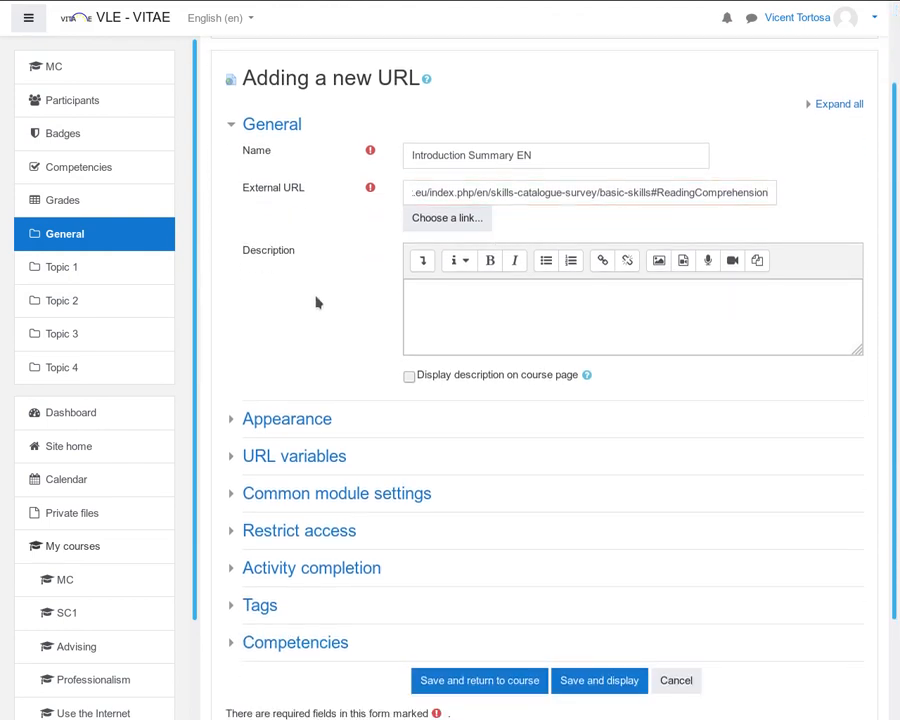
click(470, 682)
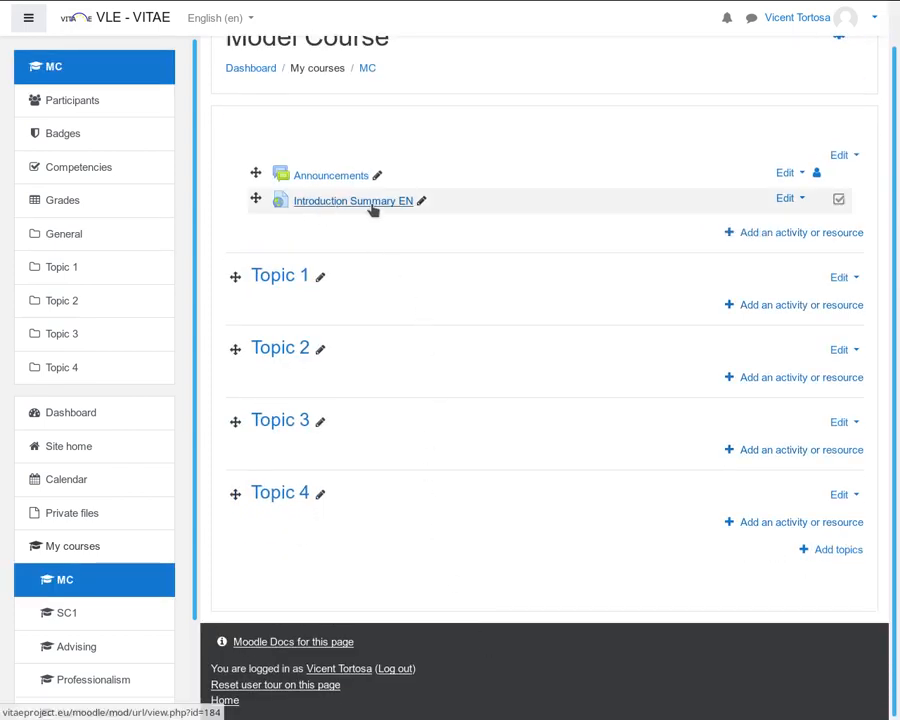
- Start adding a second URL resource to the general section, below Introduction Summary EN
click(787, 234)
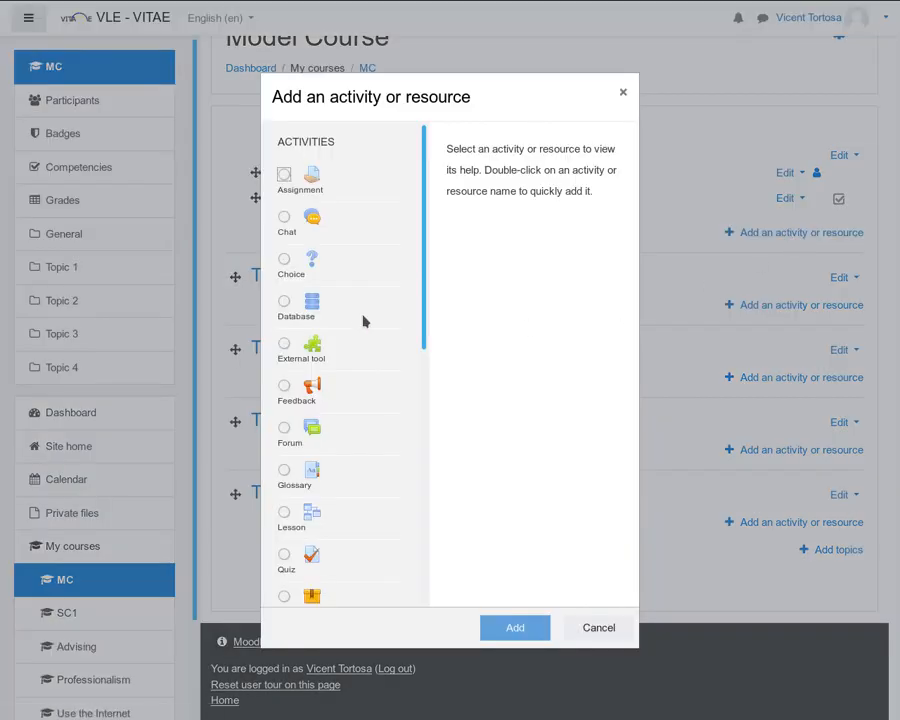
scroll(378, 251, down, 5)
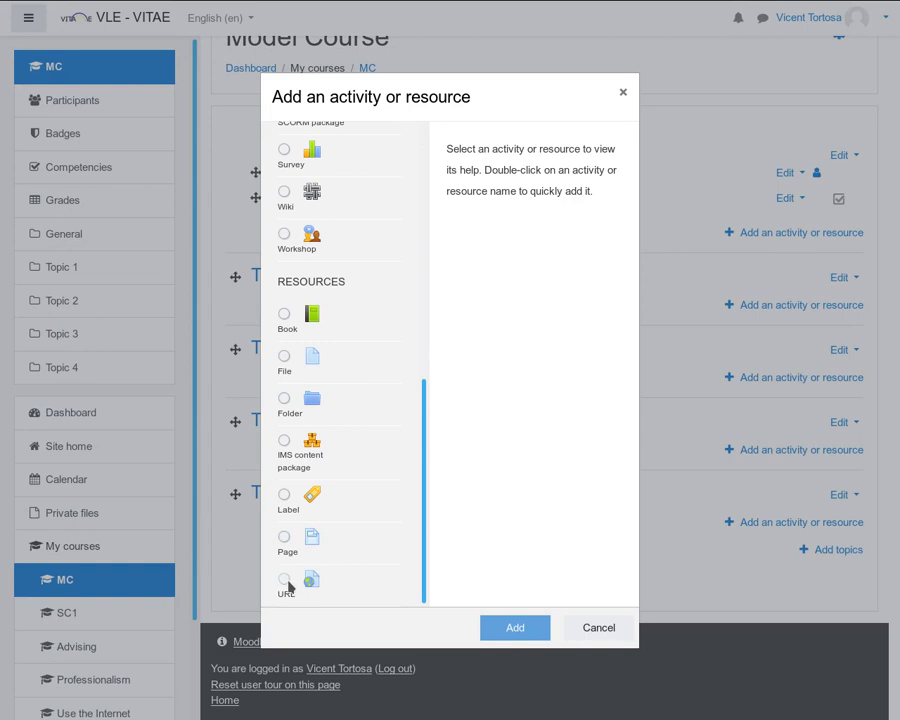
click(285, 583)
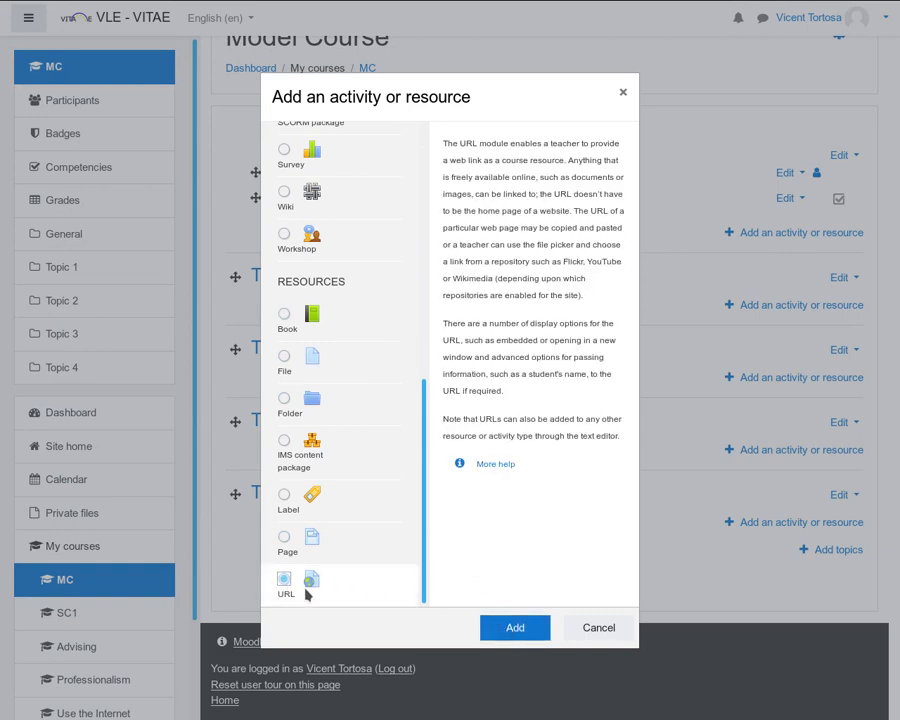
click(505, 625)
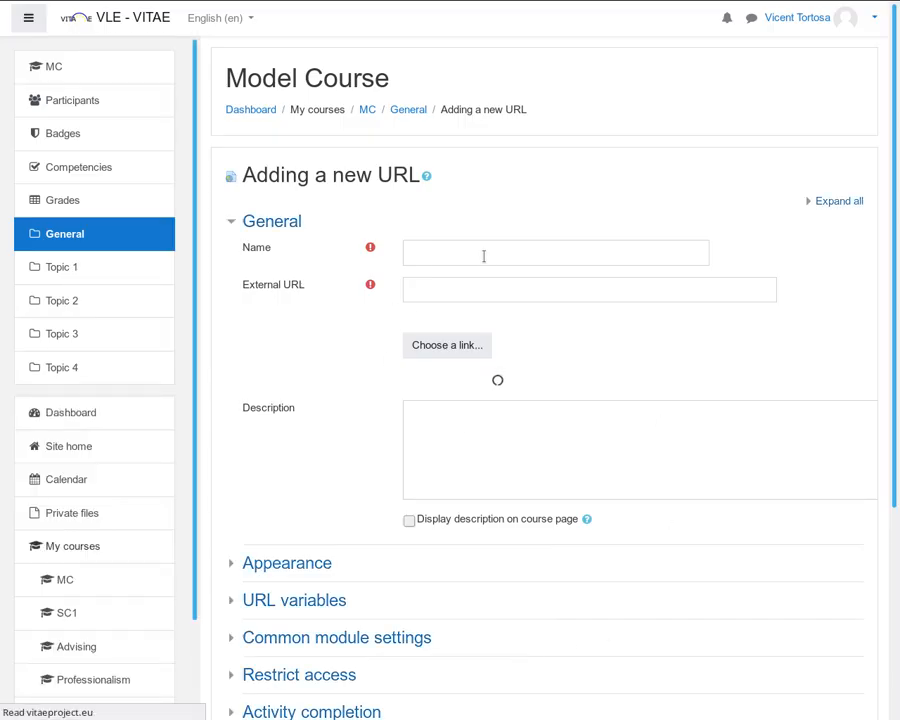
- Name the second URL resource "Introduction Summary ES" and get its External URL ready for entry
click(483, 256)
text(Summ)
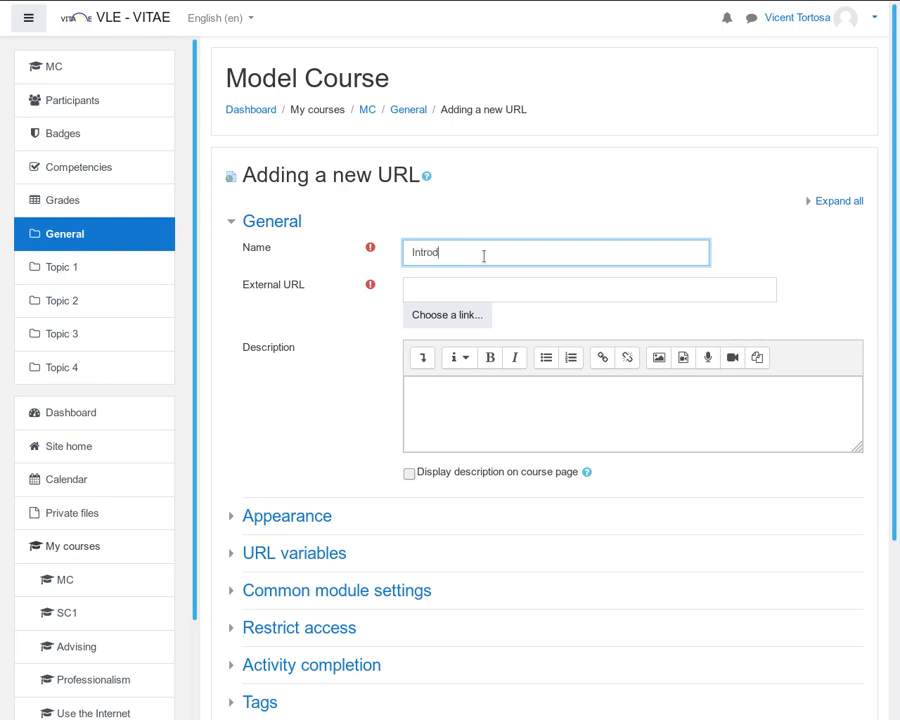
text(mmary ES)
click(487, 289)
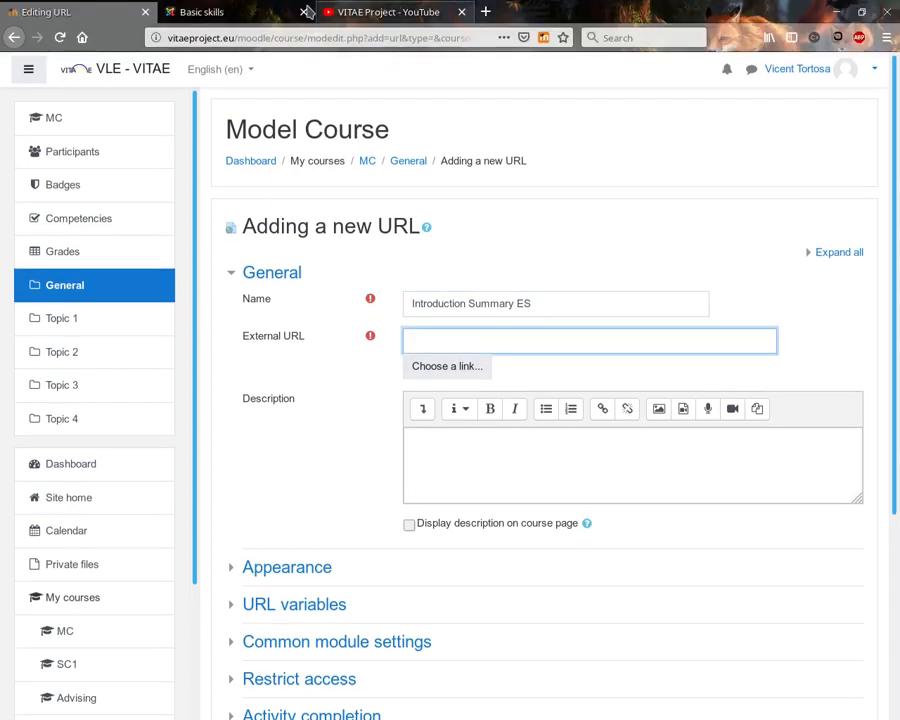
- Switch the Basic skills page on the VITAE website to Español (España) and go to its Reading Comprehension section
click(257, 18)
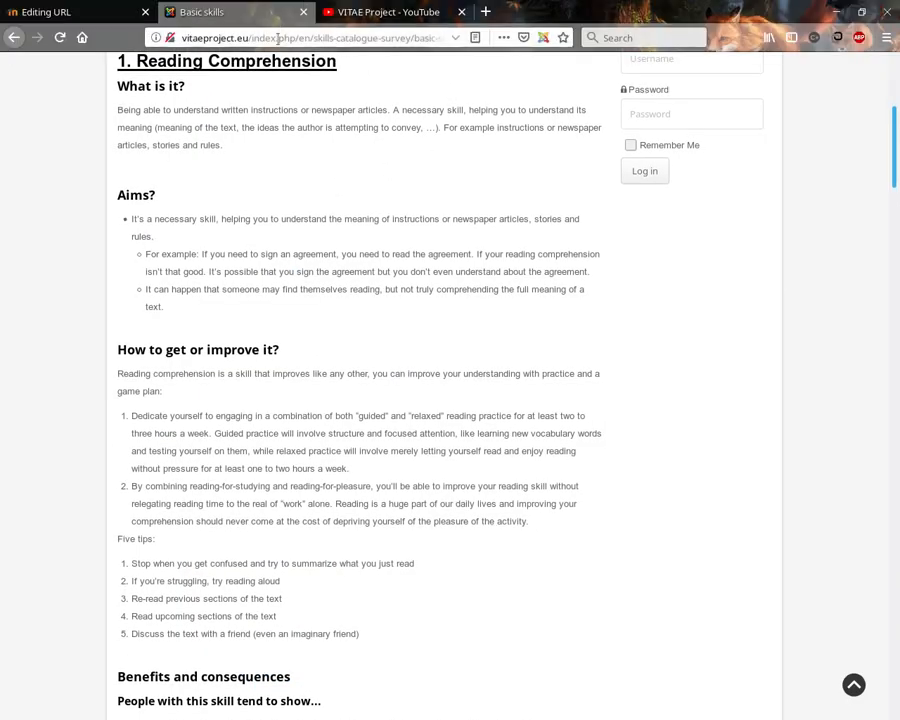
scroll(290, 160, up, 6)
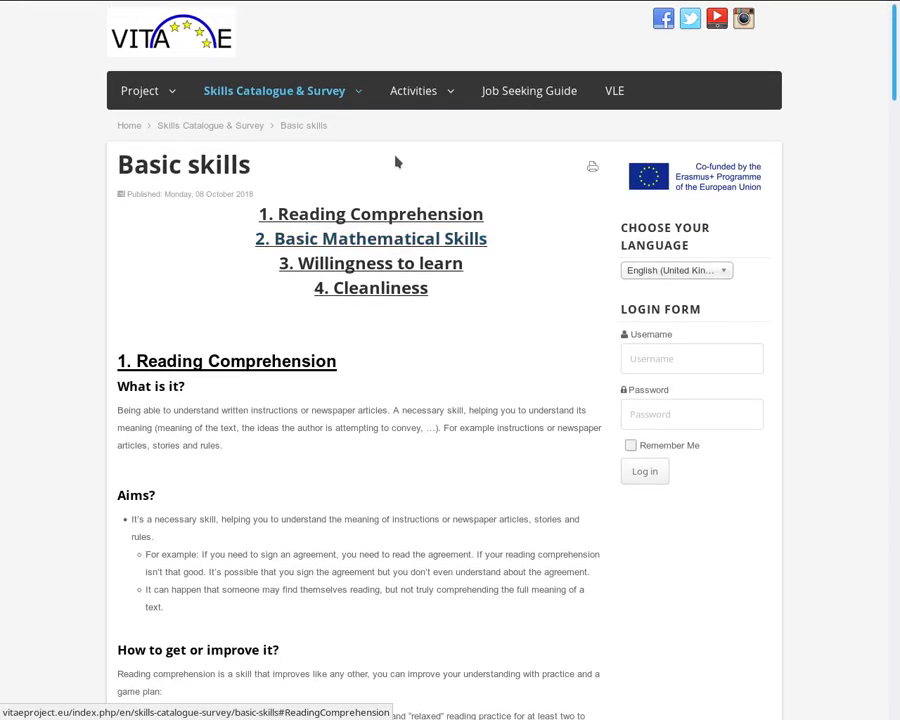
click(689, 270)
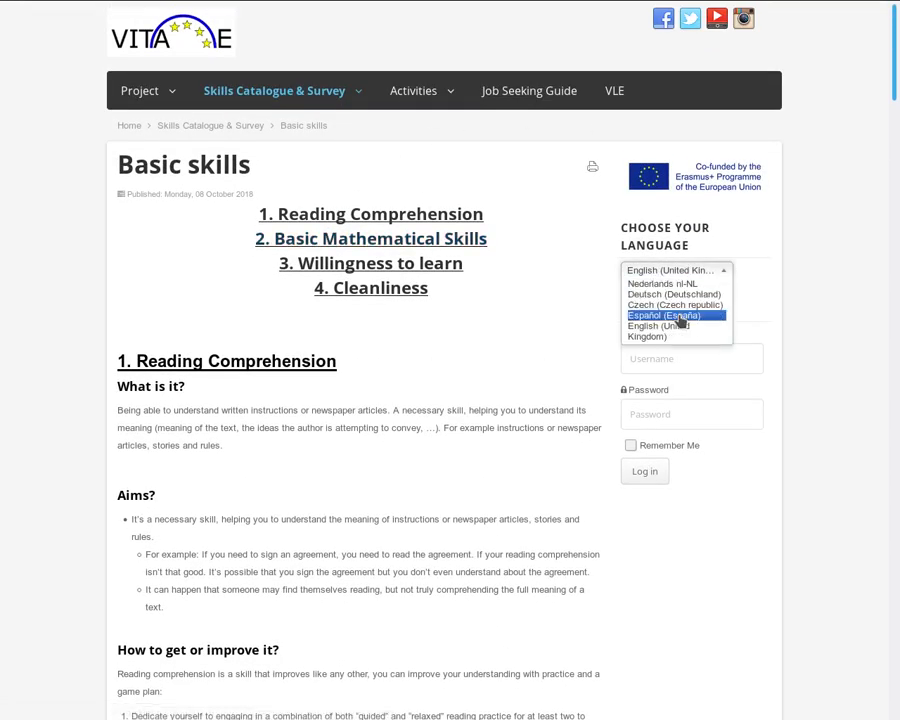
click(679, 316)
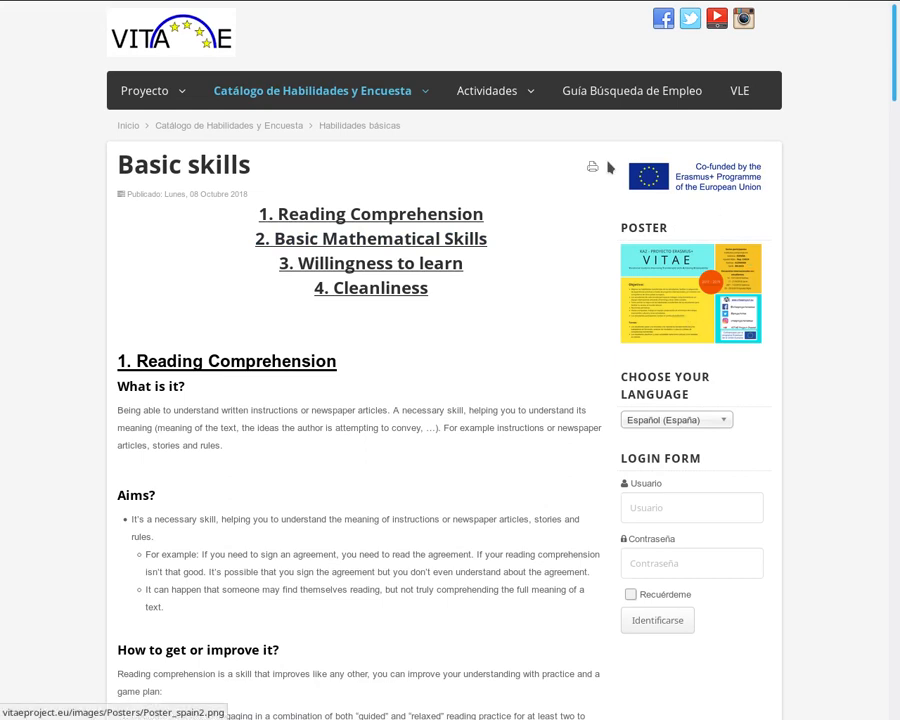
mouse_move(345, 92)
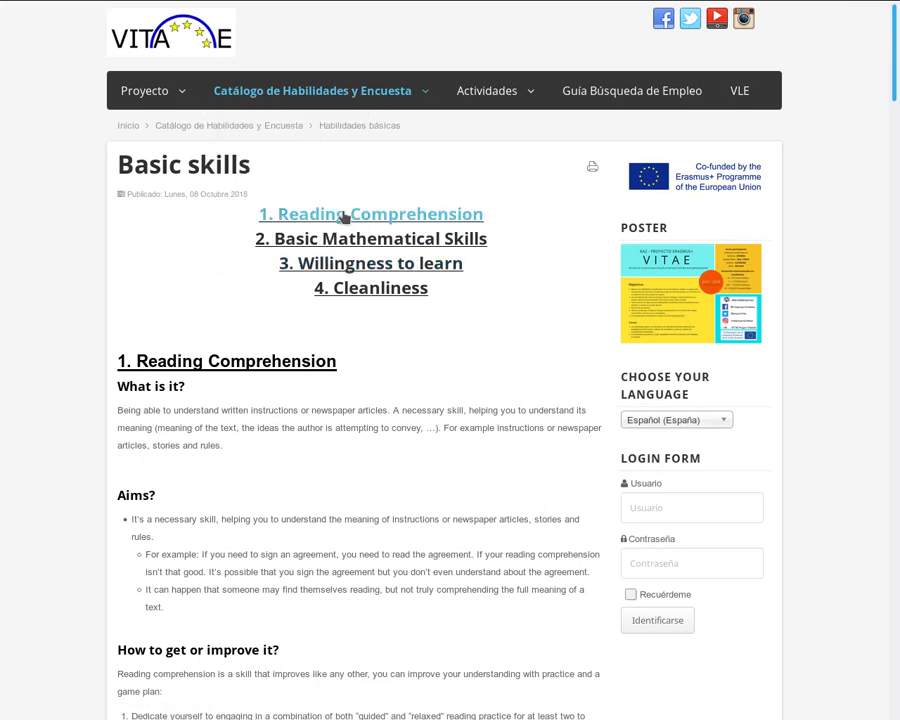
click(344, 216)
- Copy the Spanish Reading Comprehension section's web address into the External URL of Introduction Summary ES
mouse_move(462, 6)
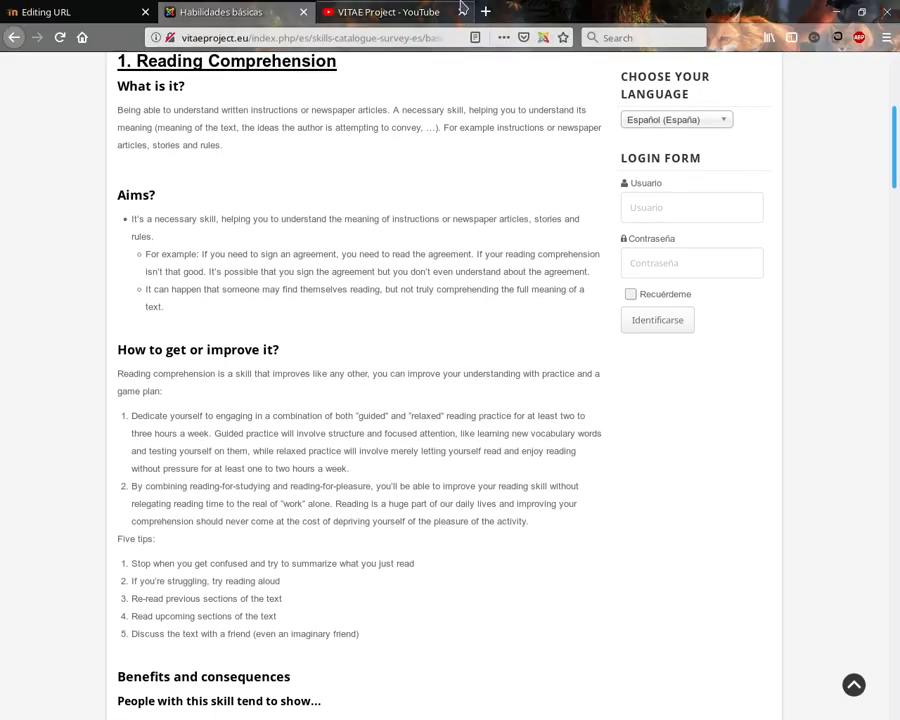
click(405, 37)
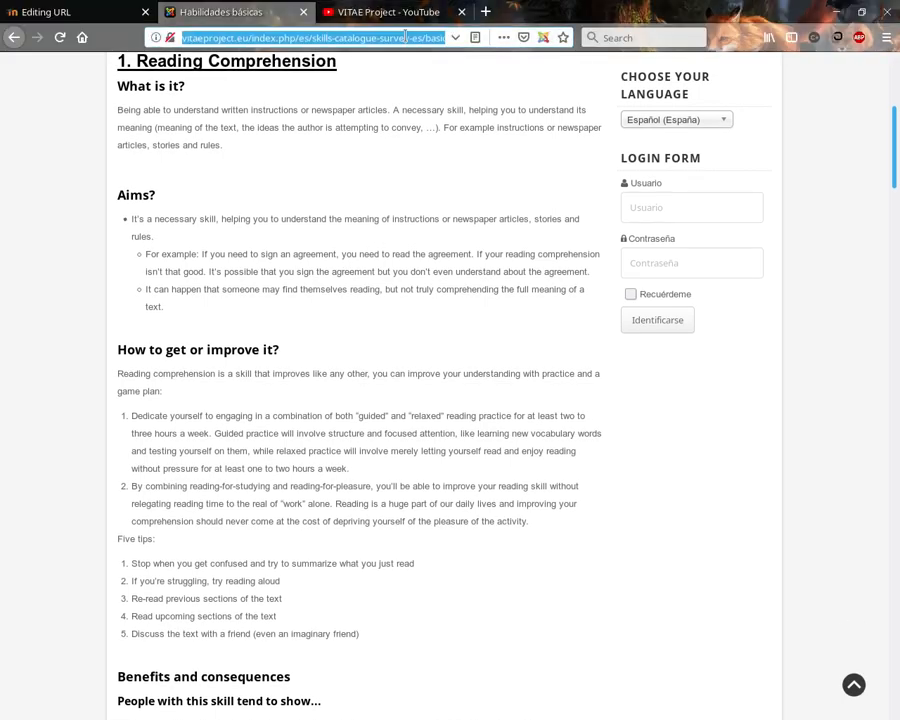
click(100, 14)
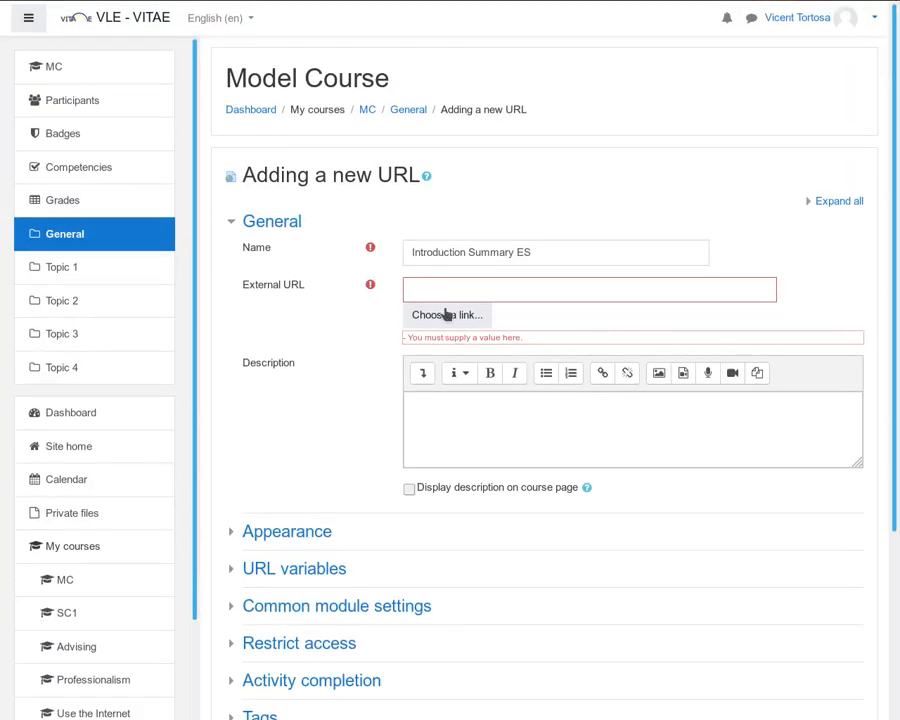
click(450, 285)
key(ctrl+v)
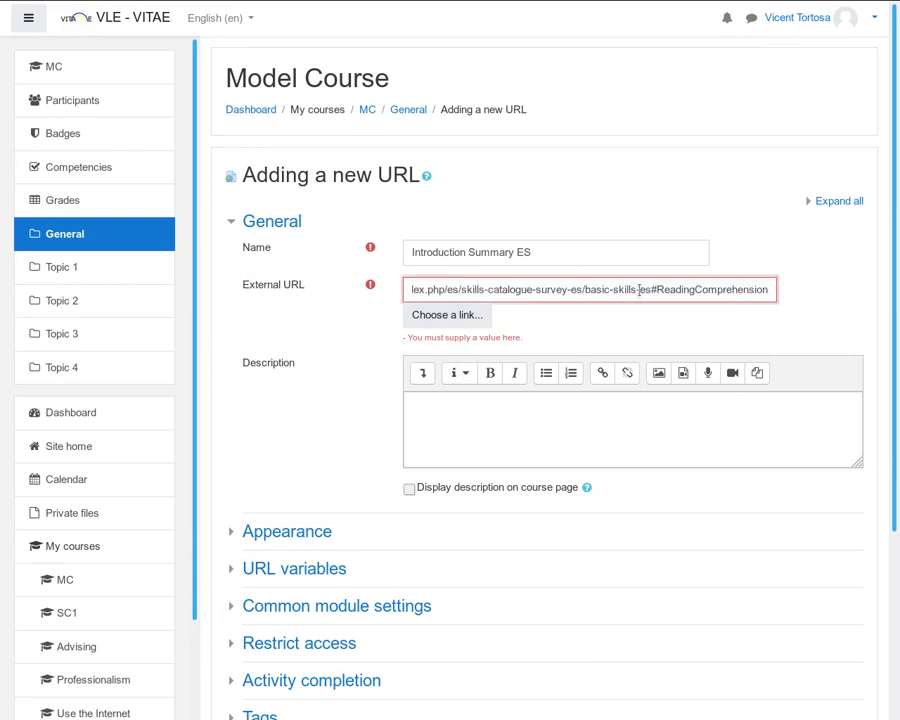
double_click(575, 290)
click(350, 395)
- Add a user profile access restriction to Introduction Summary ES requiring that Country is equal to ES
scroll(350, 395, down, 1)
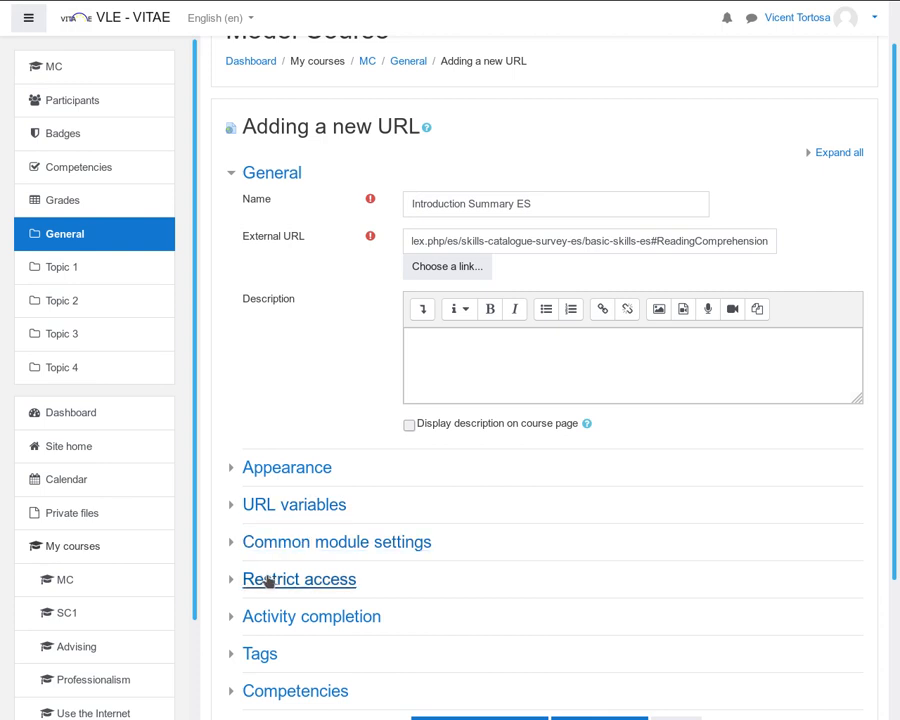
scroll(263, 577, down, 3)
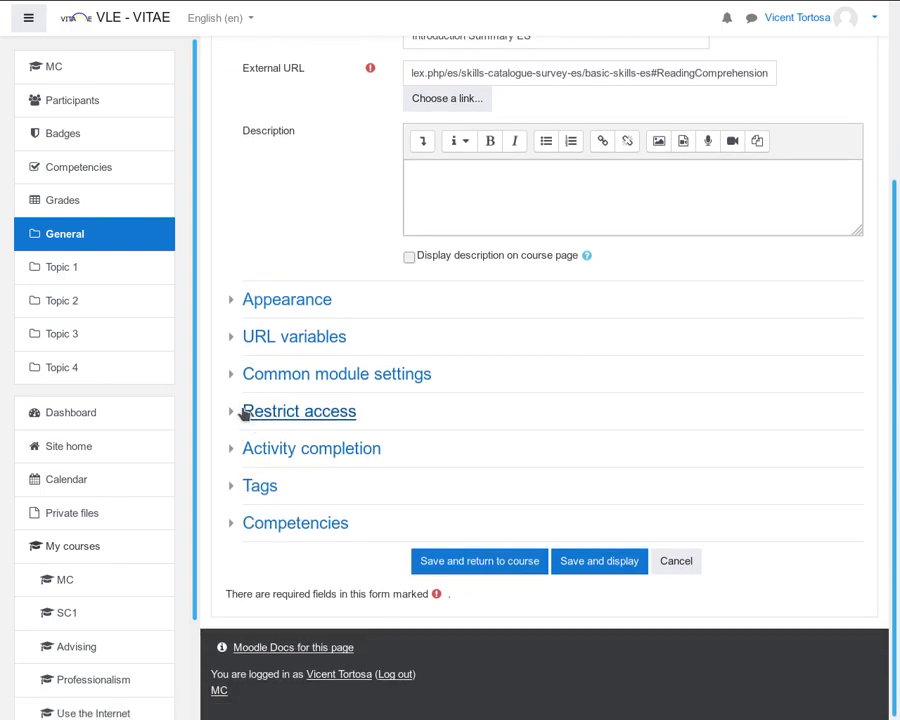
click(247, 417)
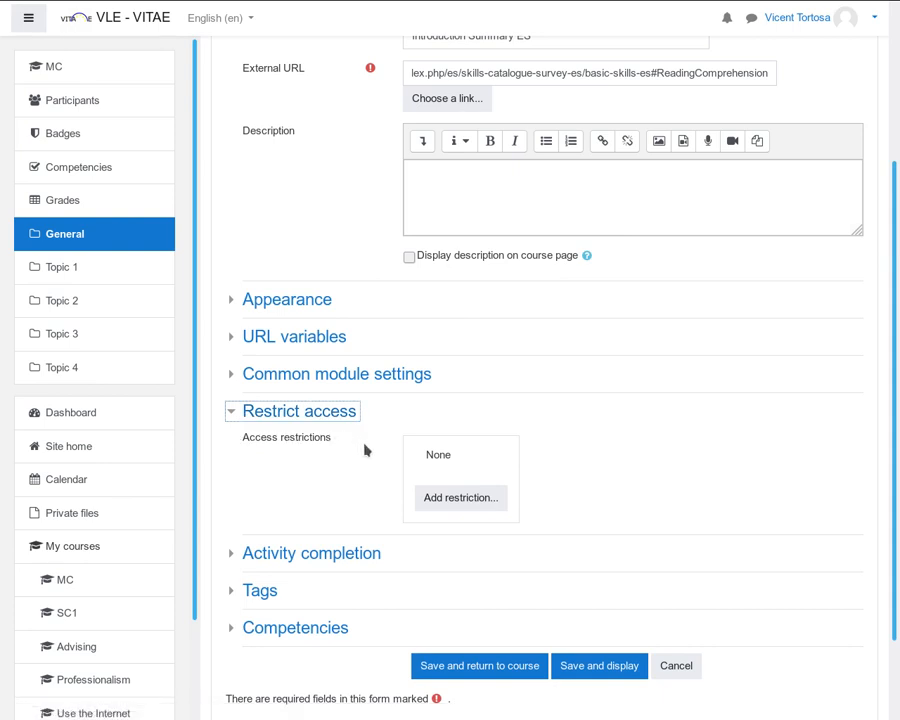
click(447, 499)
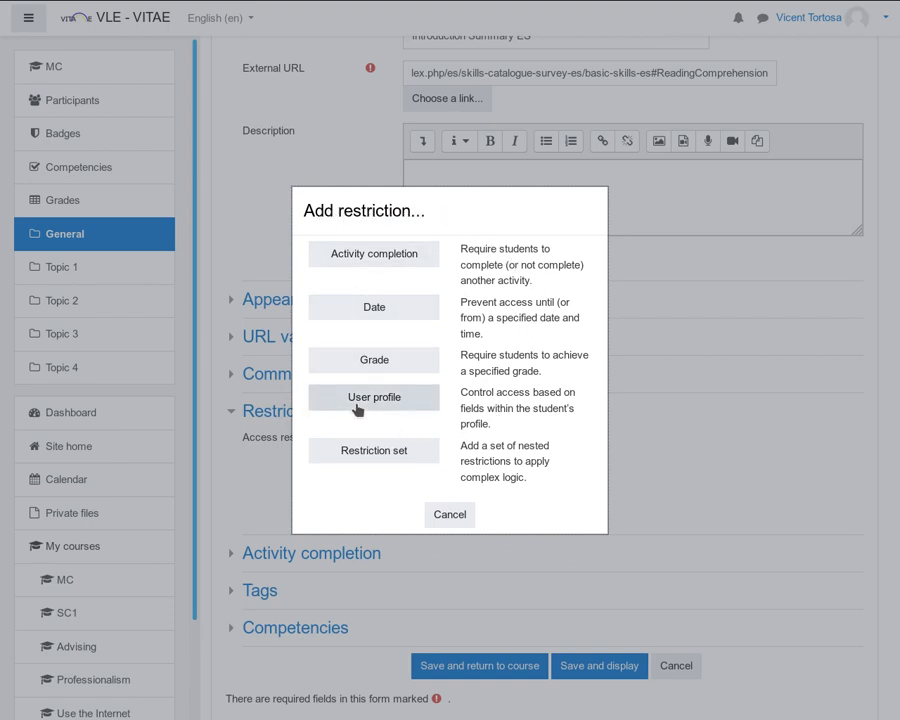
click(394, 400)
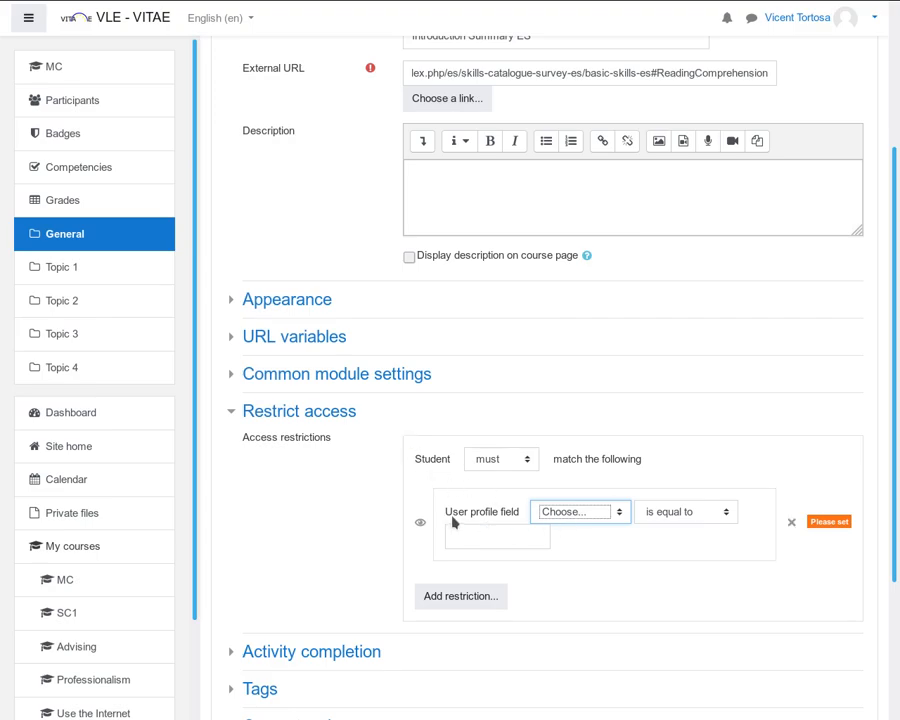
click(585, 515)
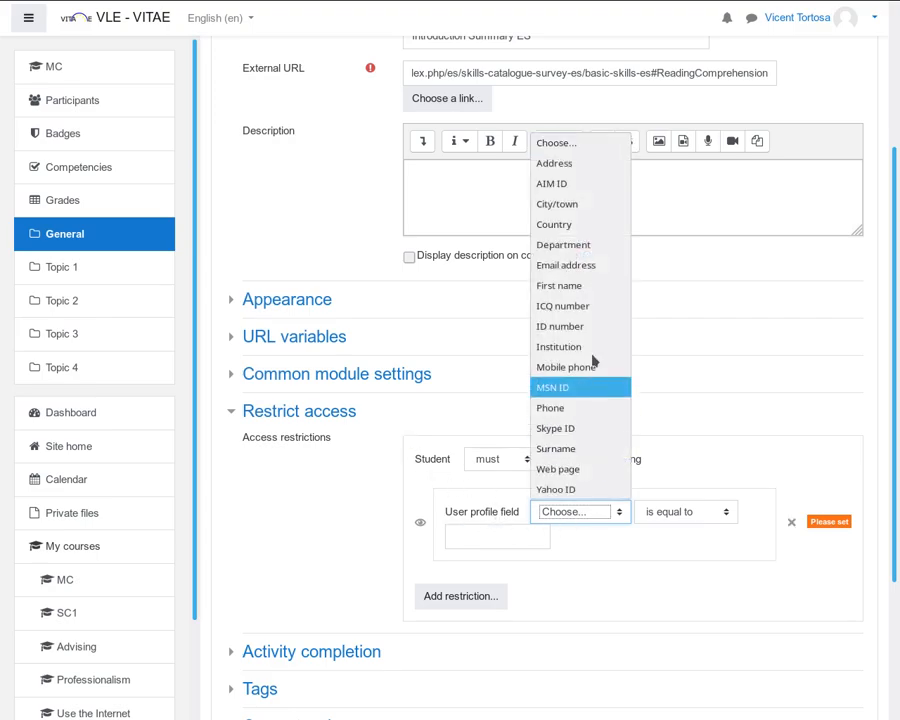
click(580, 225)
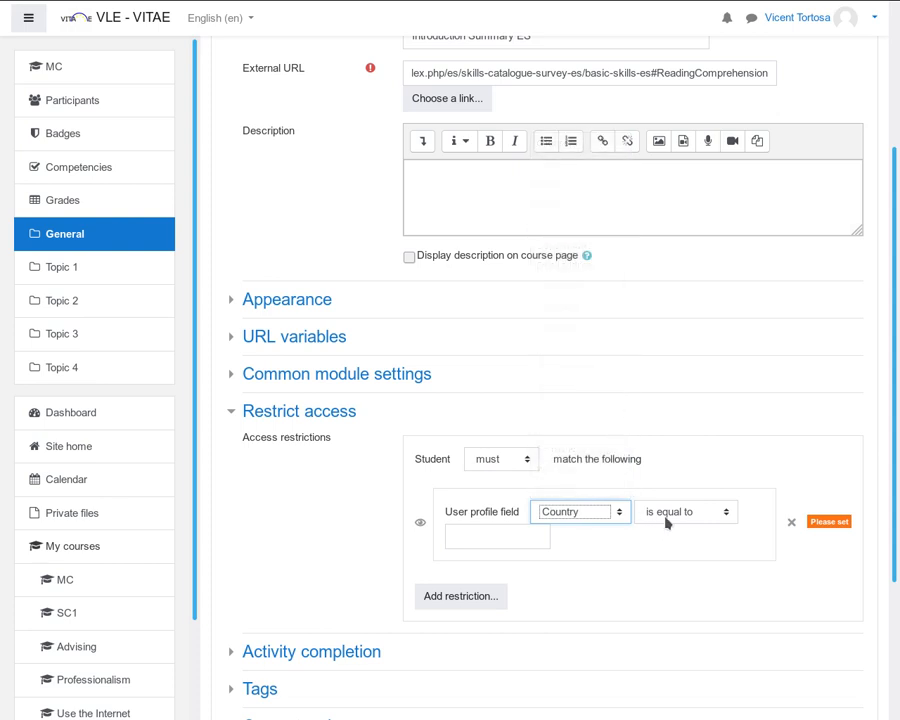
click(512, 539)
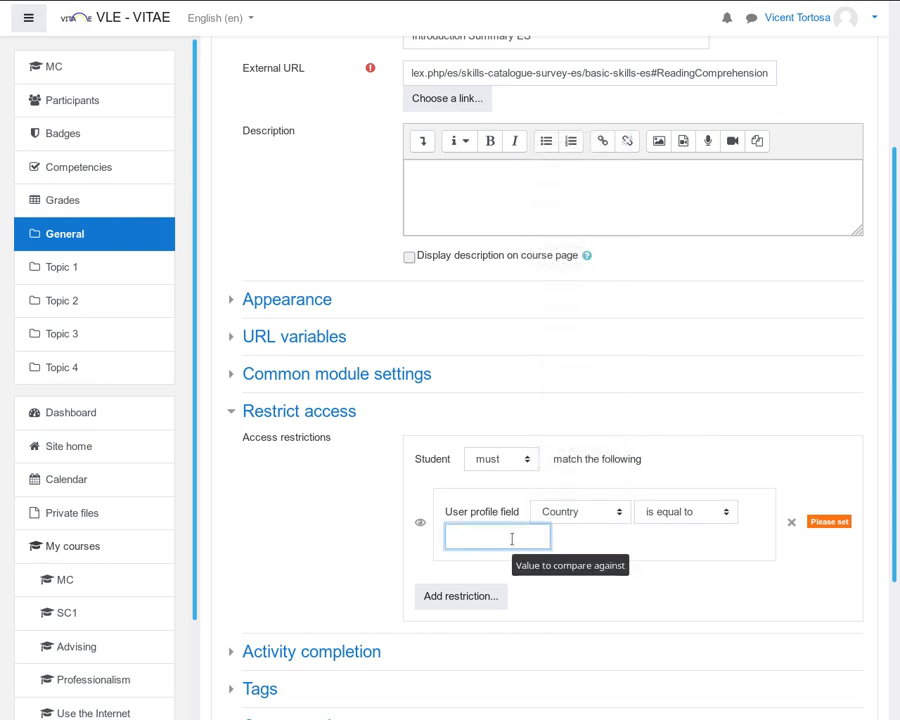
text(ES)
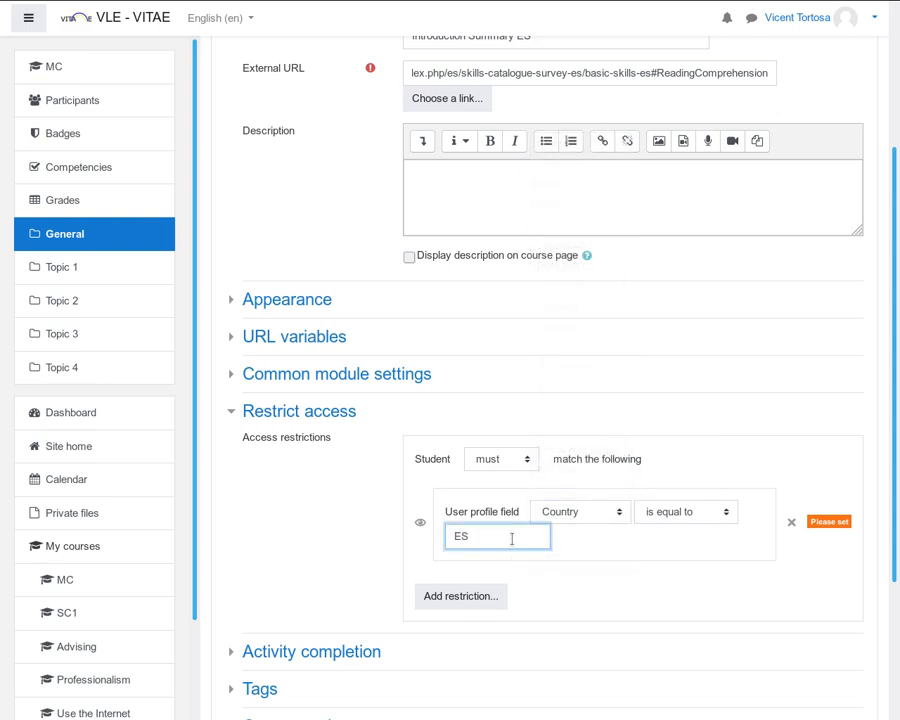
- Hide Introduction Summary ES entirely from students who don't meet the country restriction, and save it, returning to the course
click(420, 525)
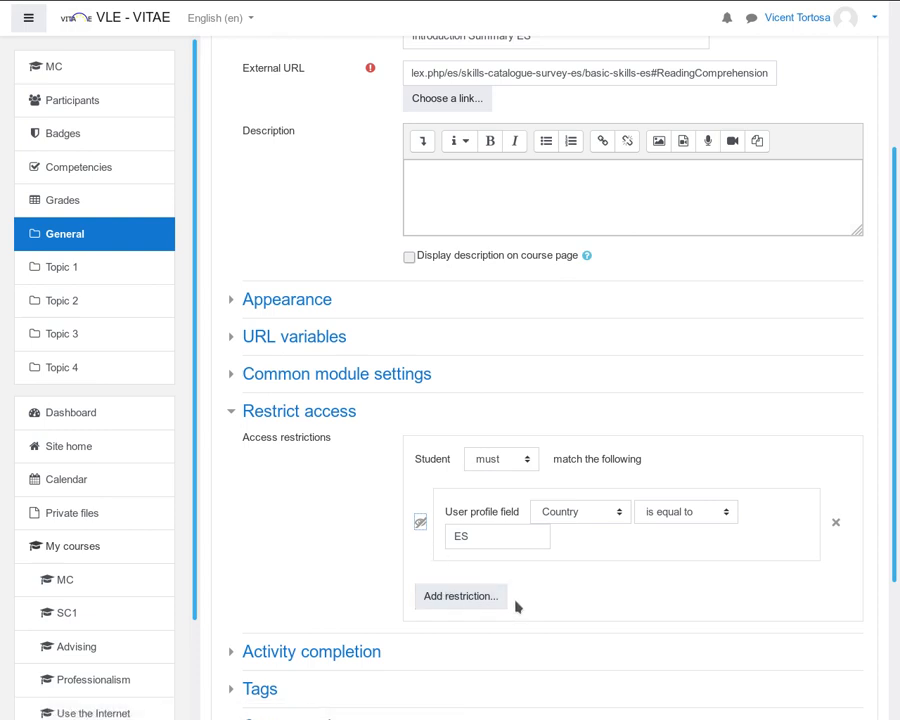
scroll(485, 600, down, 3)
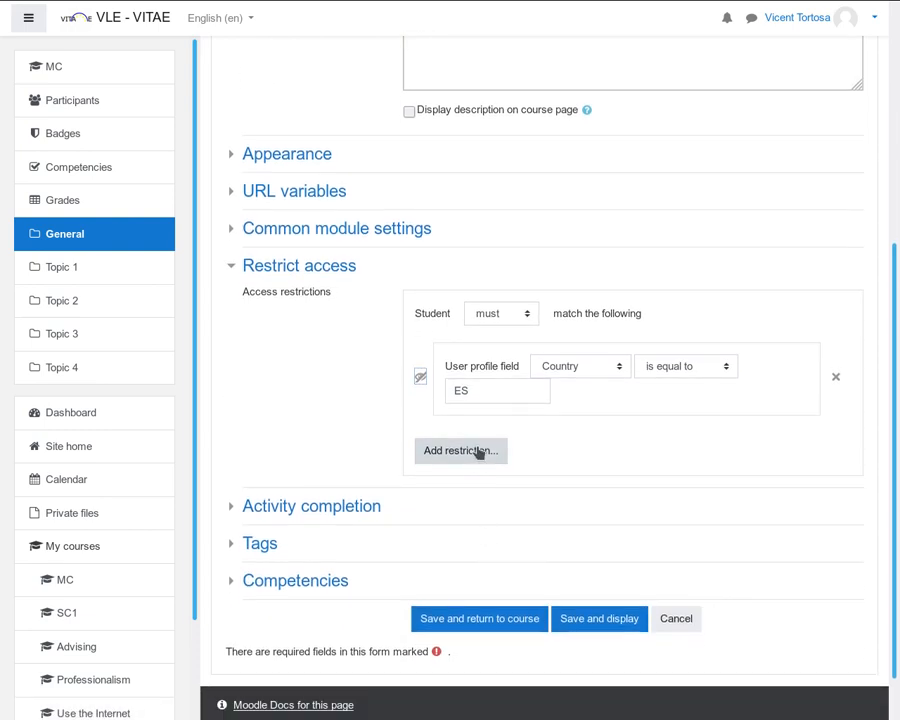
click(496, 620)
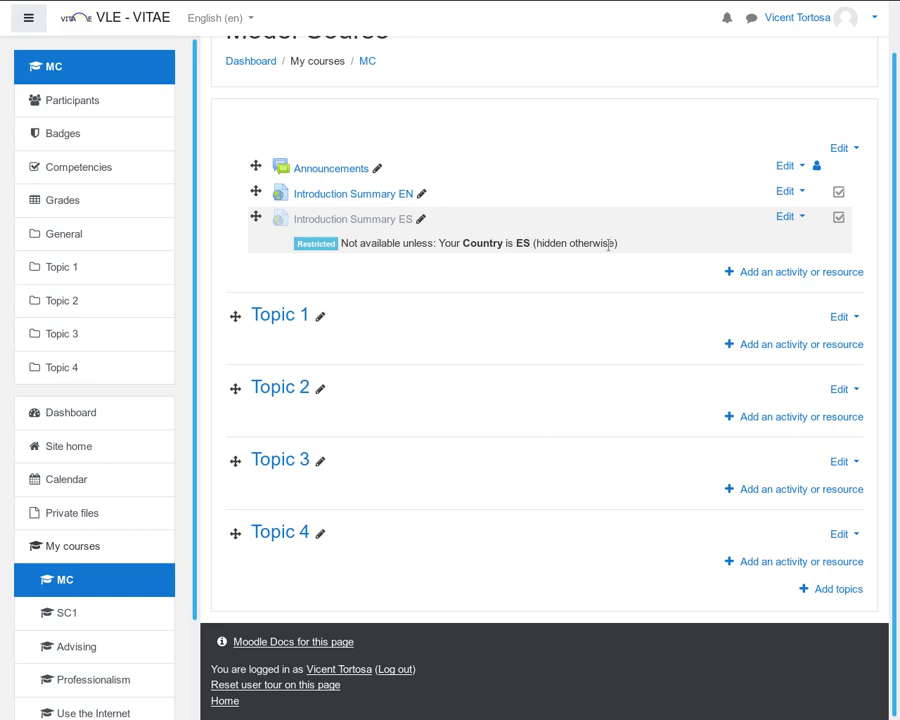
- Start adding a third URL resource to the general section, below Introduction Summary ES
click(757, 273)
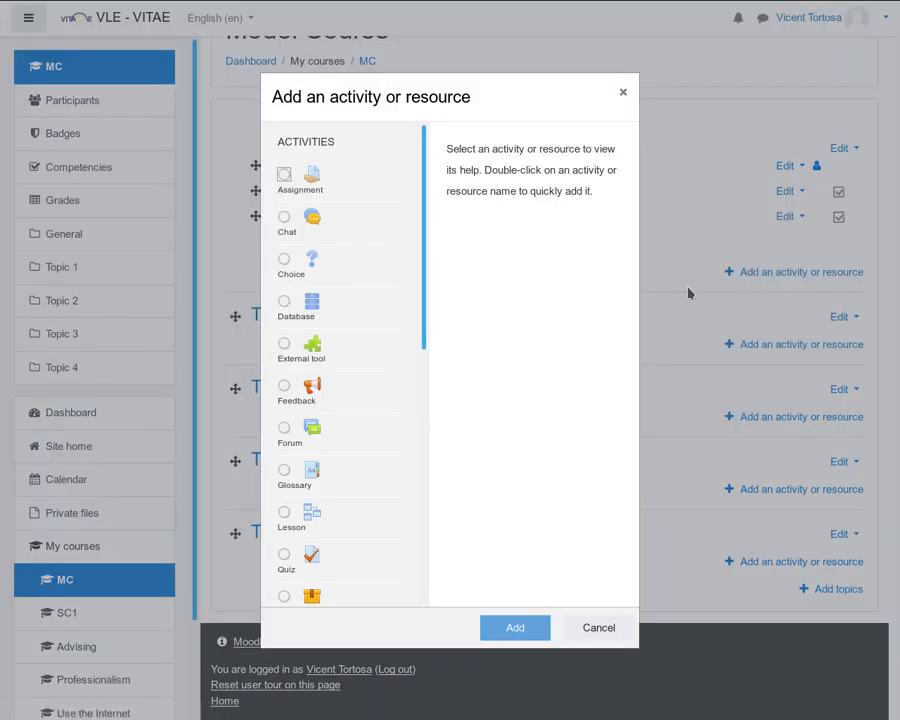
scroll(345, 430, down, 5)
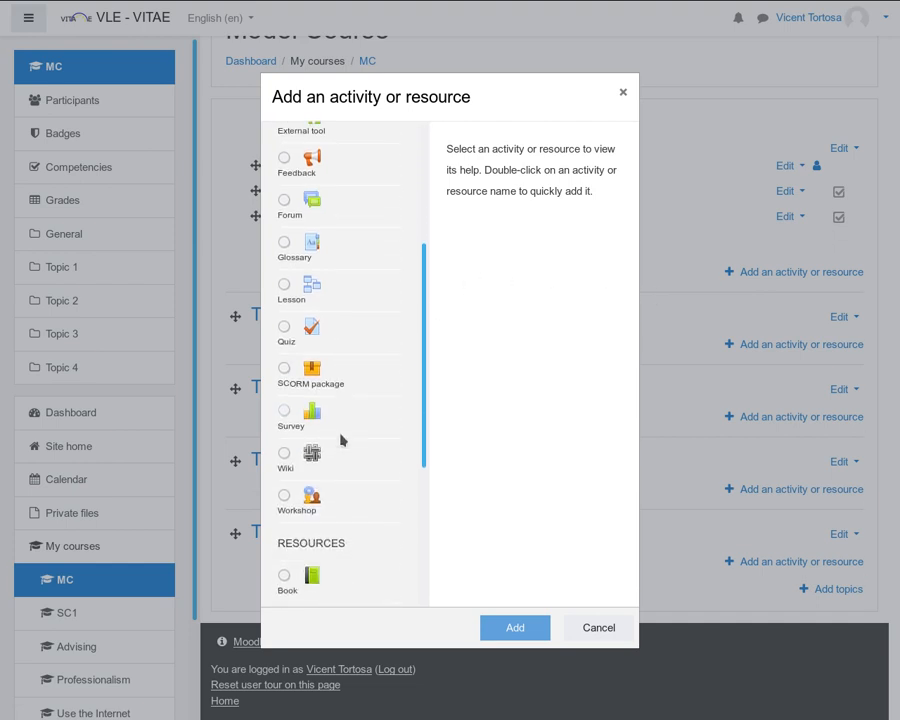
scroll(345, 450, down, 2)
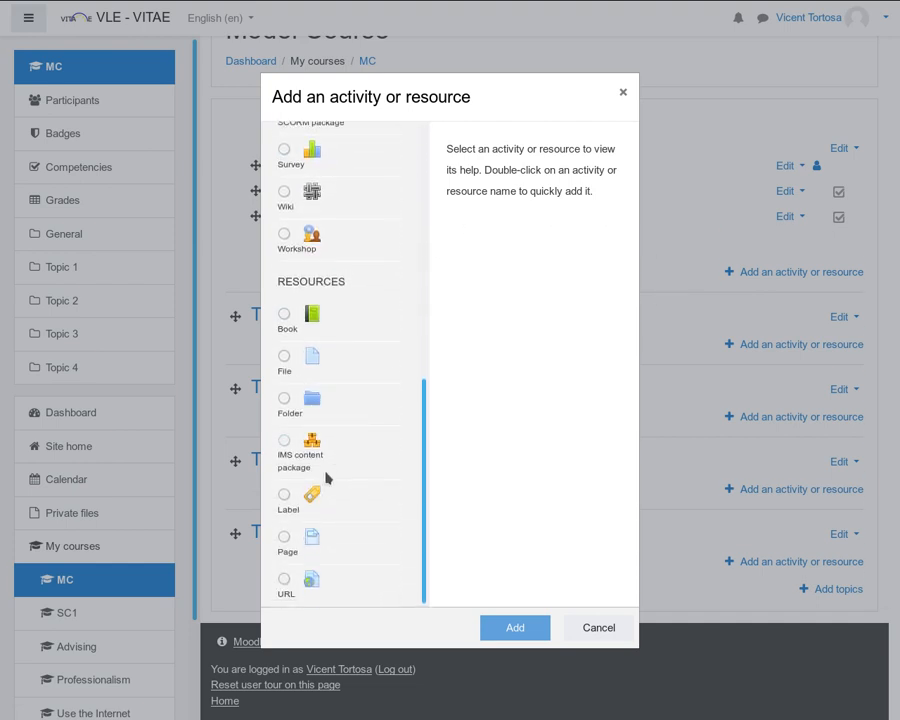
click(286, 584)
click(499, 626)
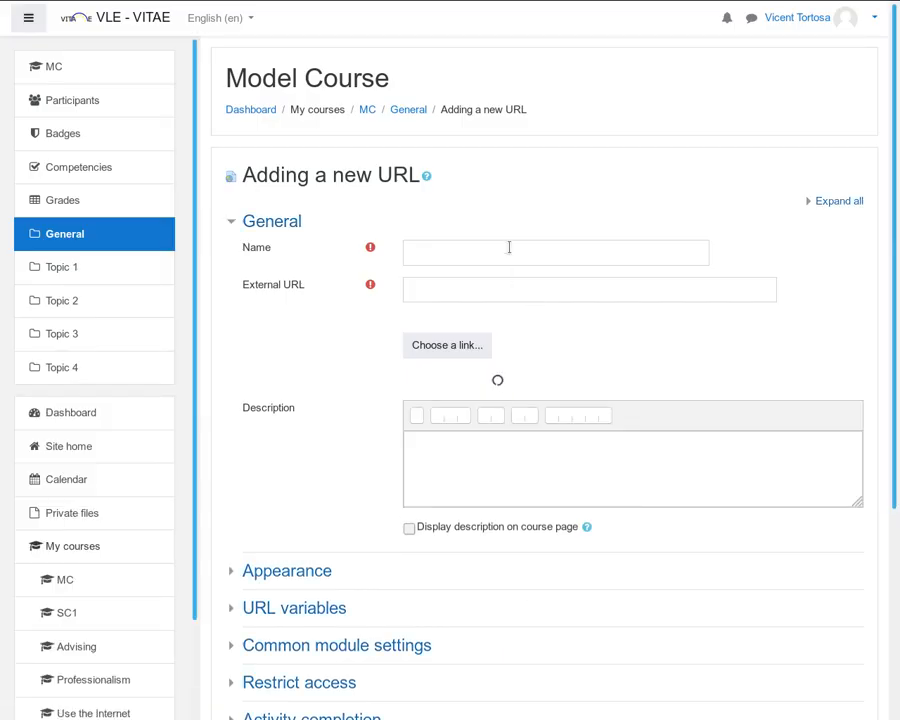
- Switch the VITAE website's basic skills page to Nederlands nl-NL and go to its Begrijpend lezen section
click(230, 12)
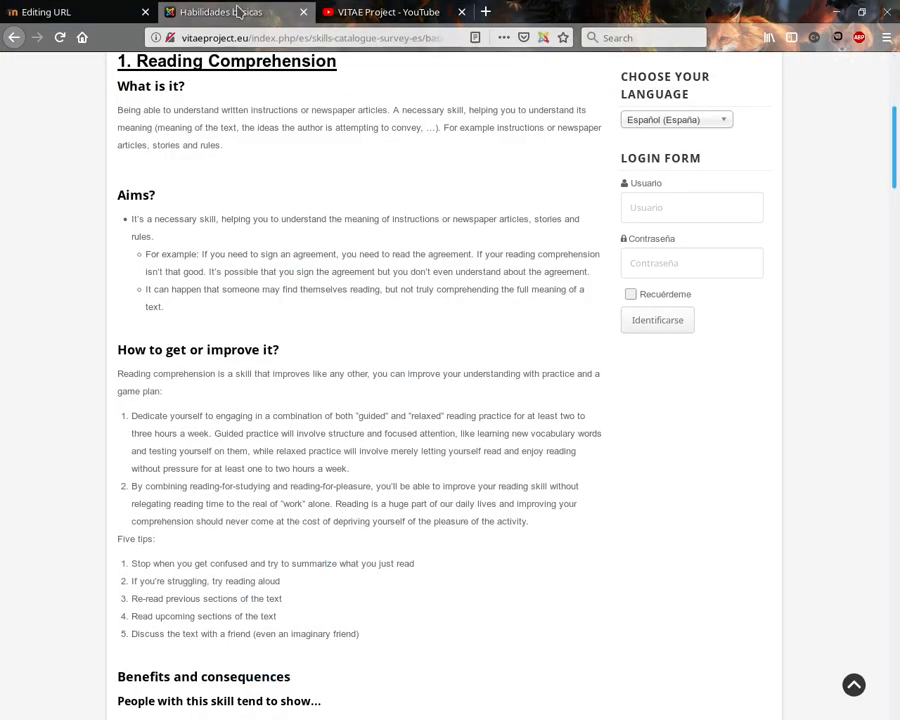
scroll(481, 110, up, 3)
click(633, 360)
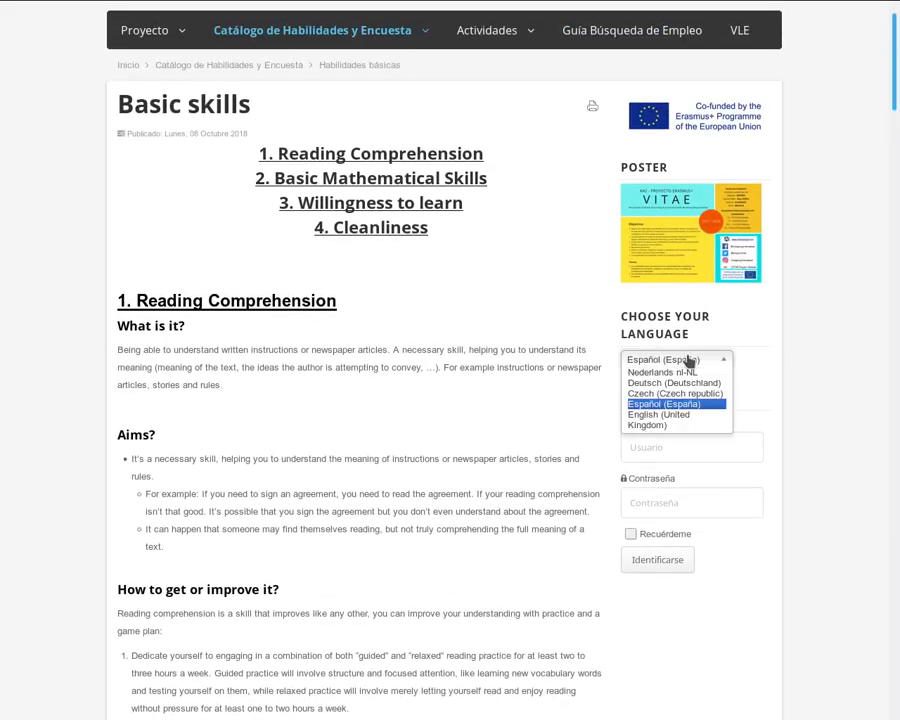
click(688, 374)
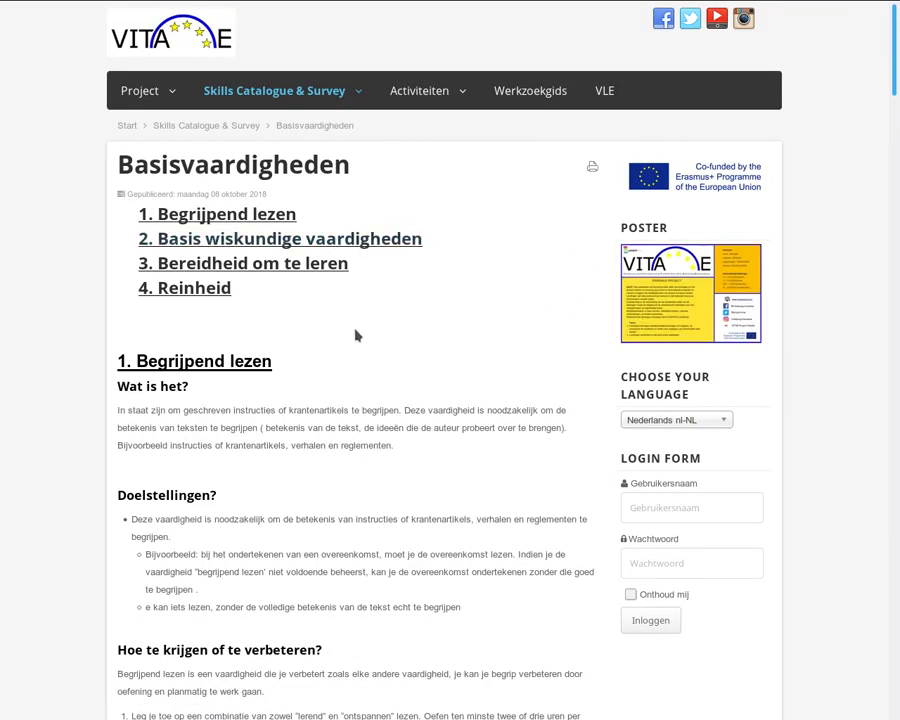
click(265, 218)
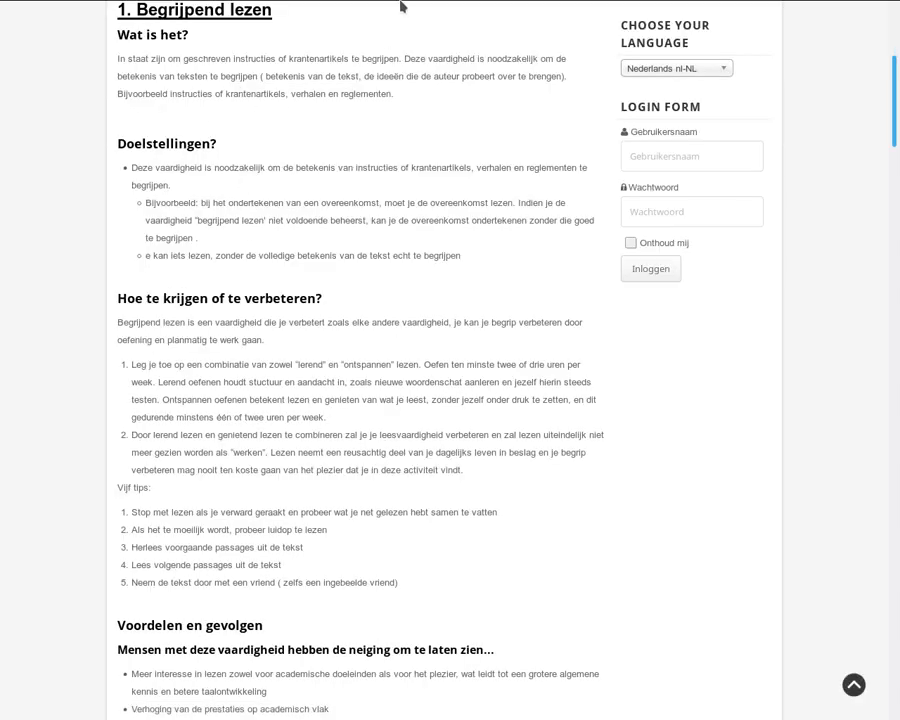
- Copy the Begrijpend lezen section's web address into the new resource's External URL and name the resource "Introduction Summary BE"
mouse_move(401, 5)
click(342, 38)
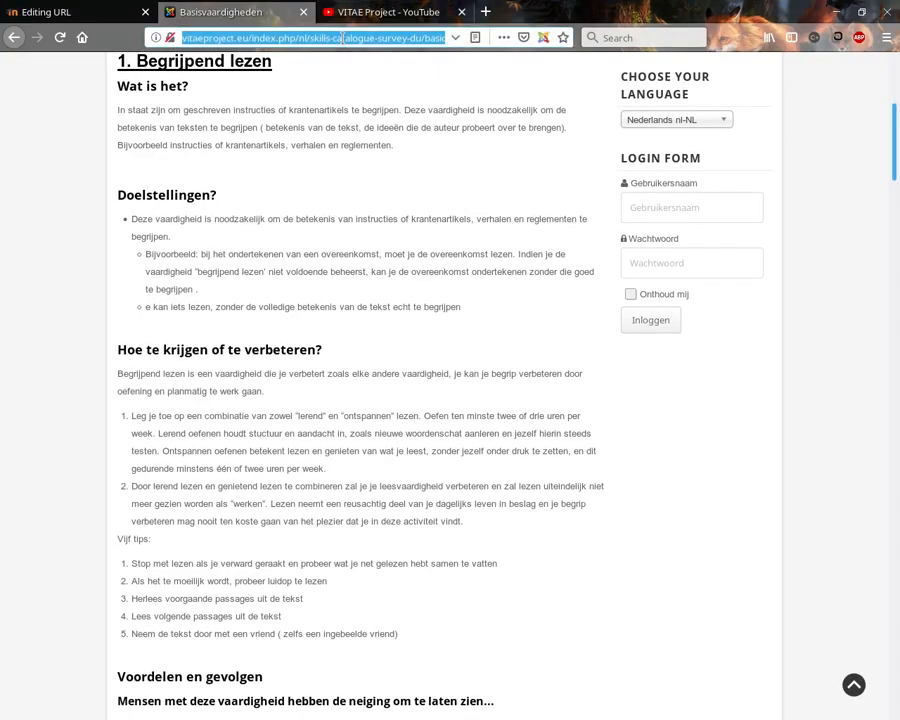
click(58, 13)
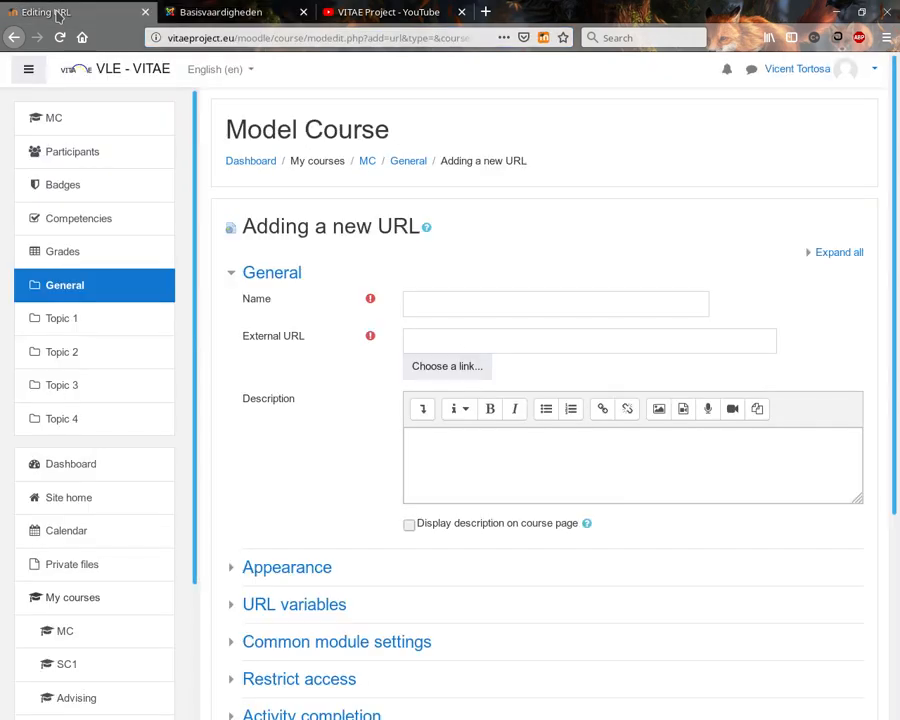
click(440, 289)
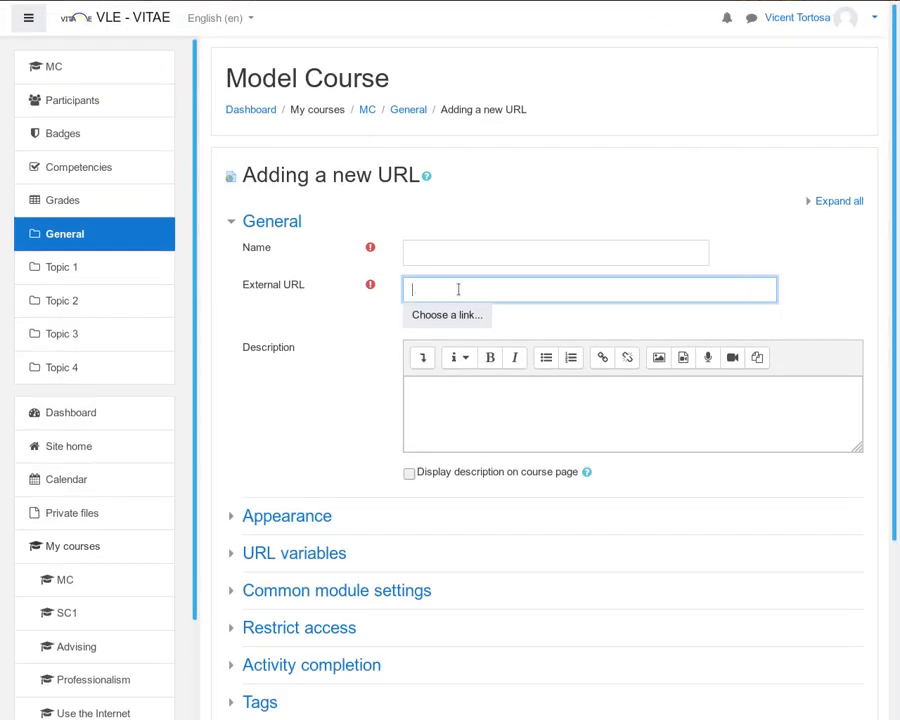
key(ctrl+v)
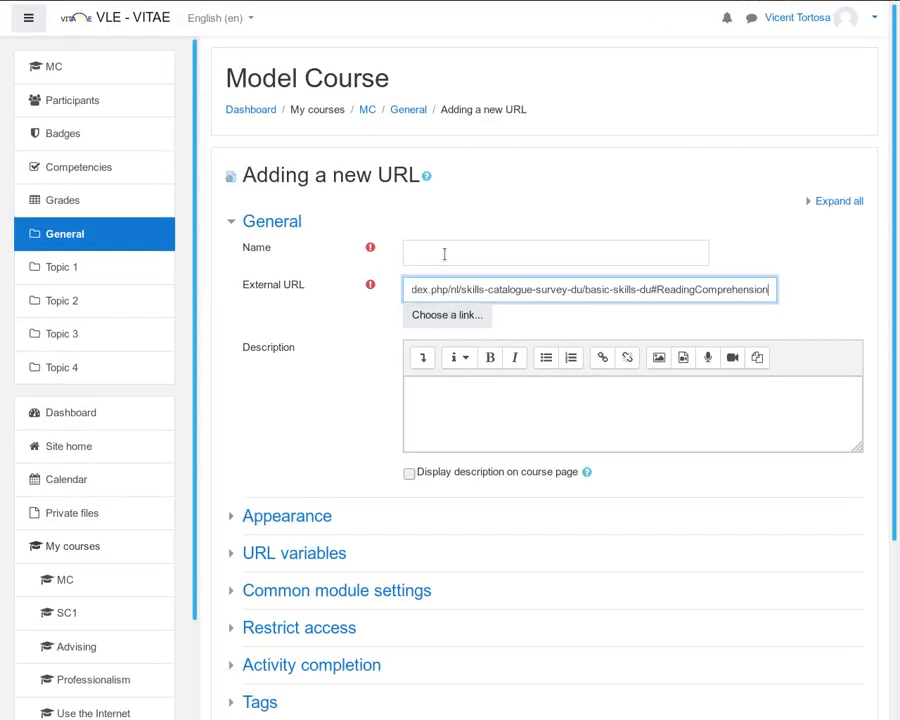
click(444, 254)
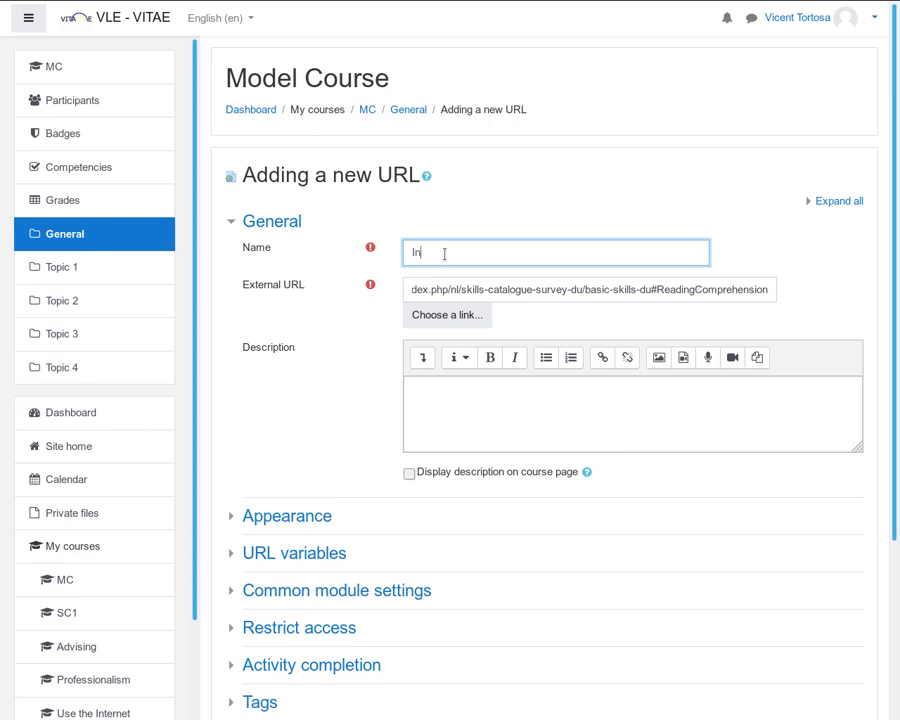
text(Introduction Summary BE)
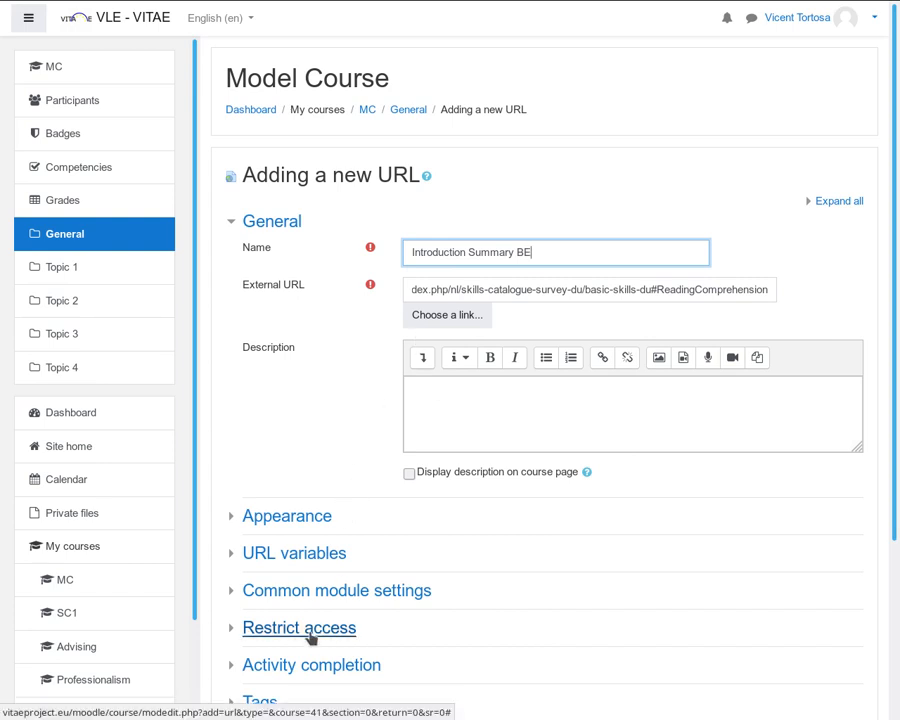
- Restrict Introduction Summary BE to students whose Country profile field is equal to BE, and save it, returning to the course
click(350, 630)
scroll(320, 577, down, 2)
click(454, 524)
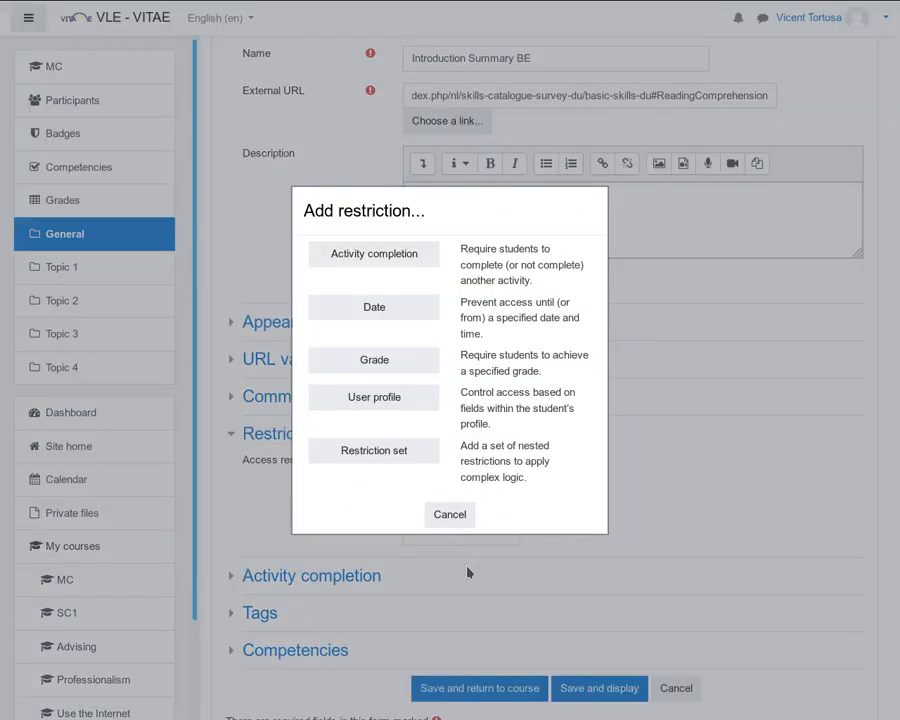
click(385, 400)
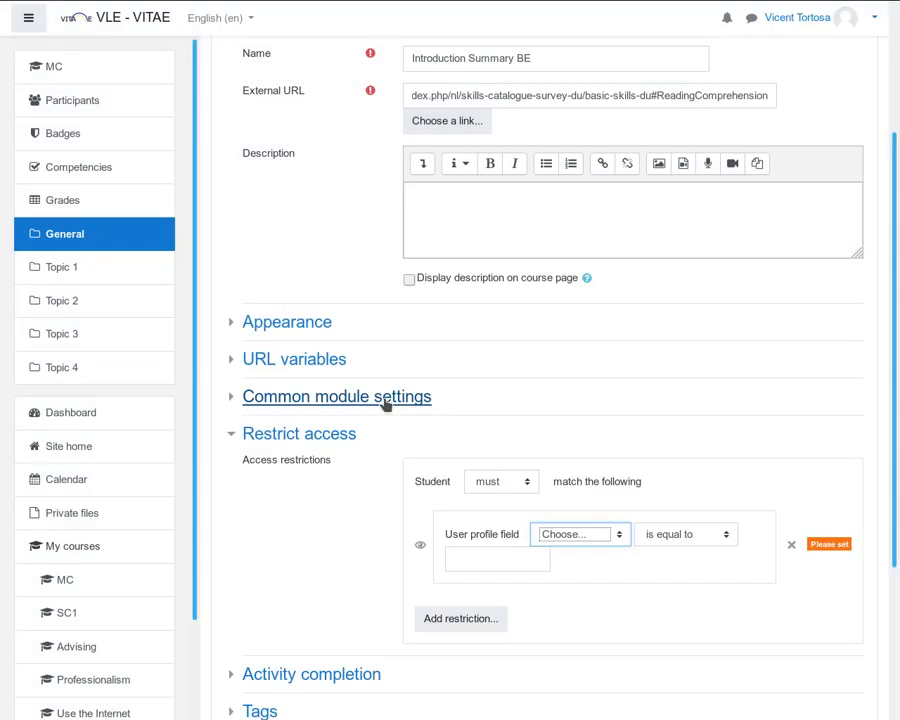
click(594, 537)
click(573, 247)
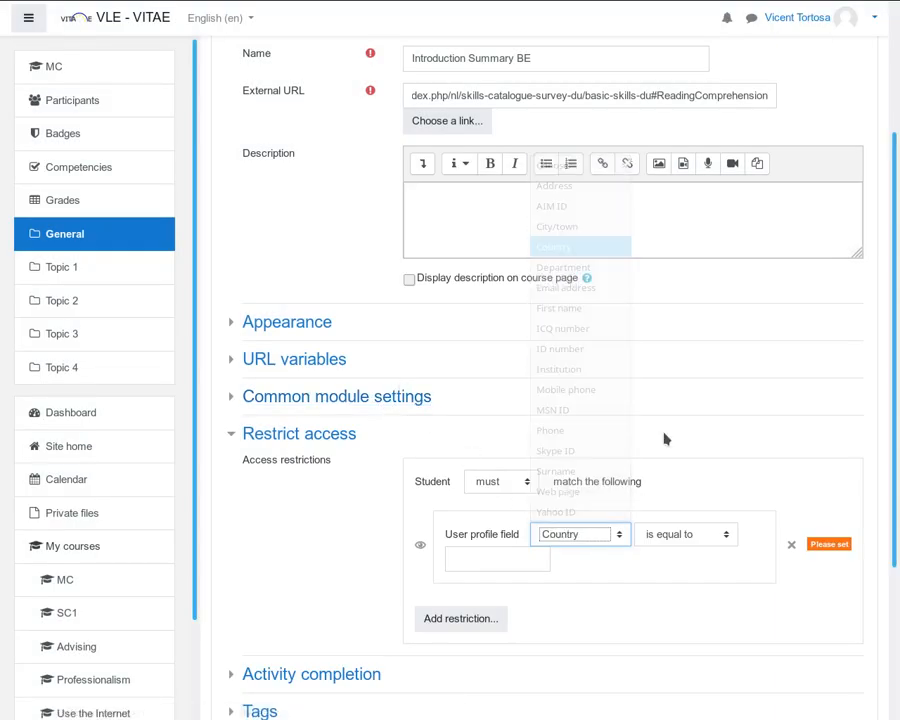
click(533, 560)
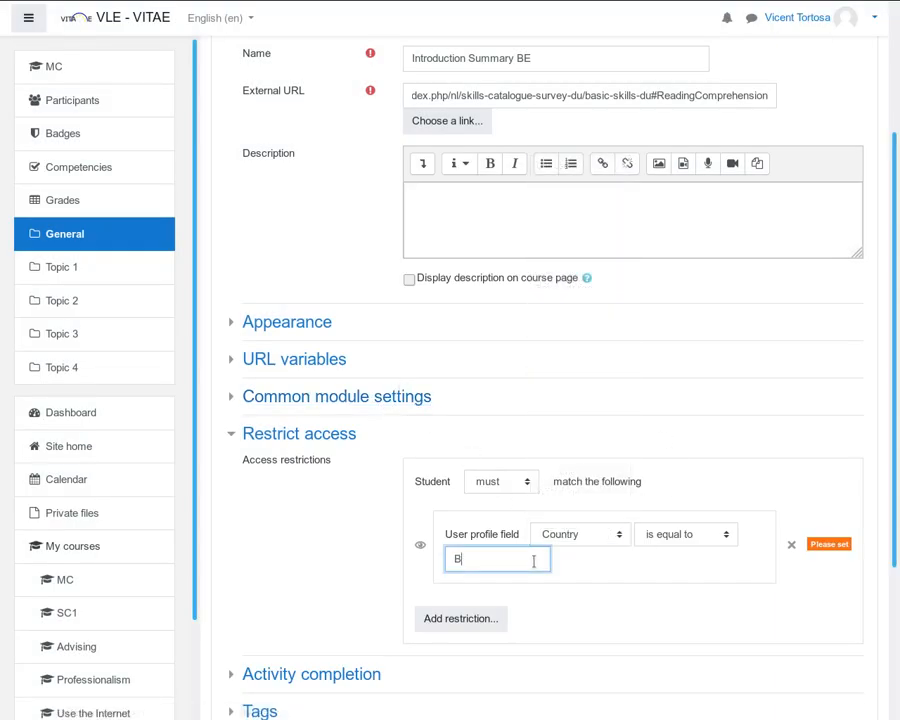
scroll(480, 590, down, 5)
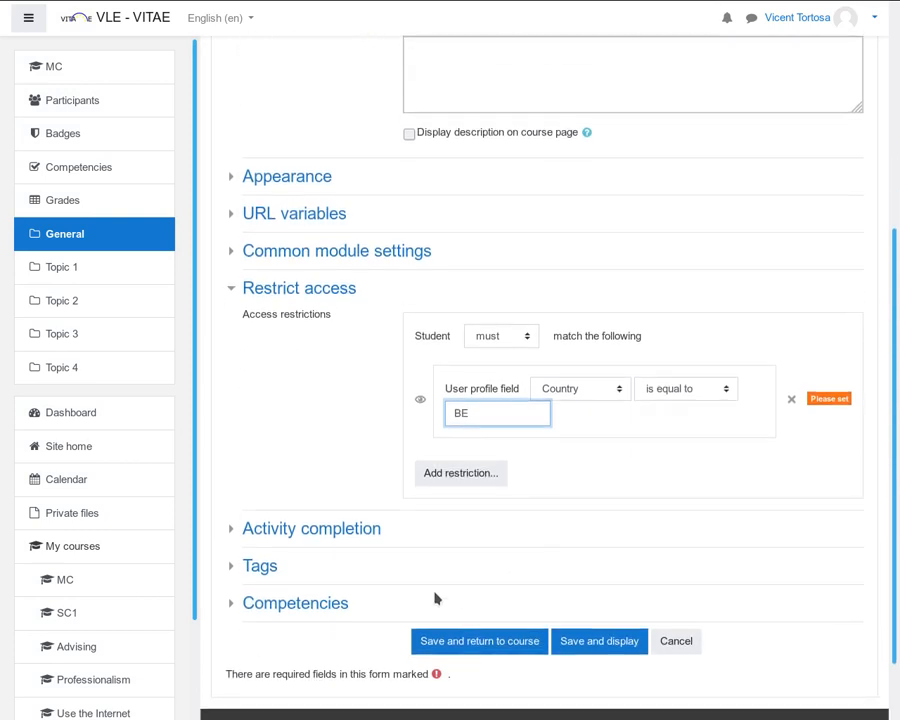
click(500, 560)
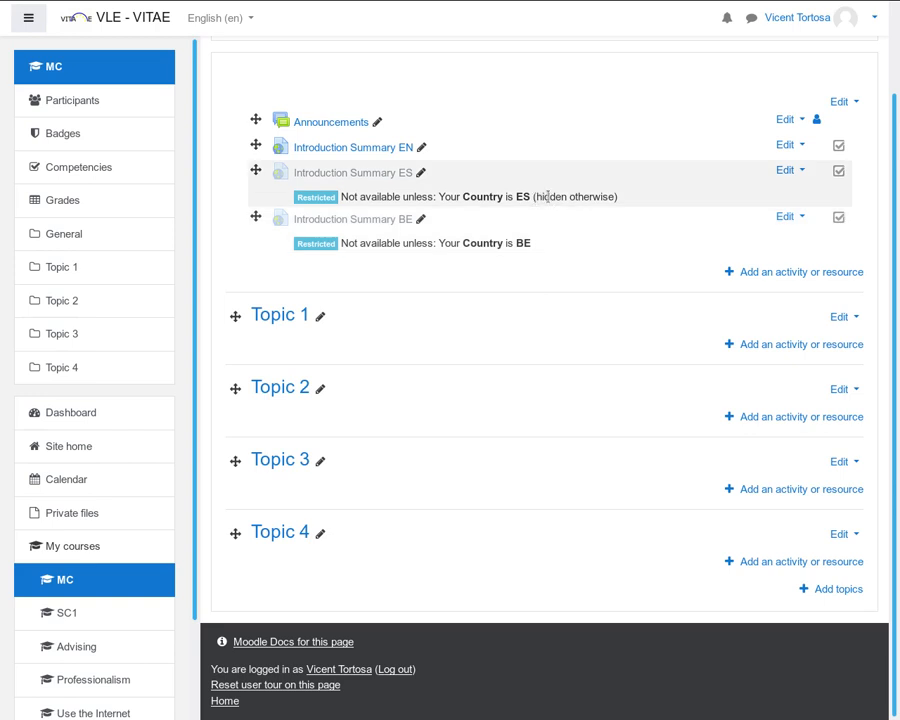
- Hide Introduction Summary BE entirely from students who don't meet its country restriction, and save it, returning to the course
drag(536, 196, 609, 197)
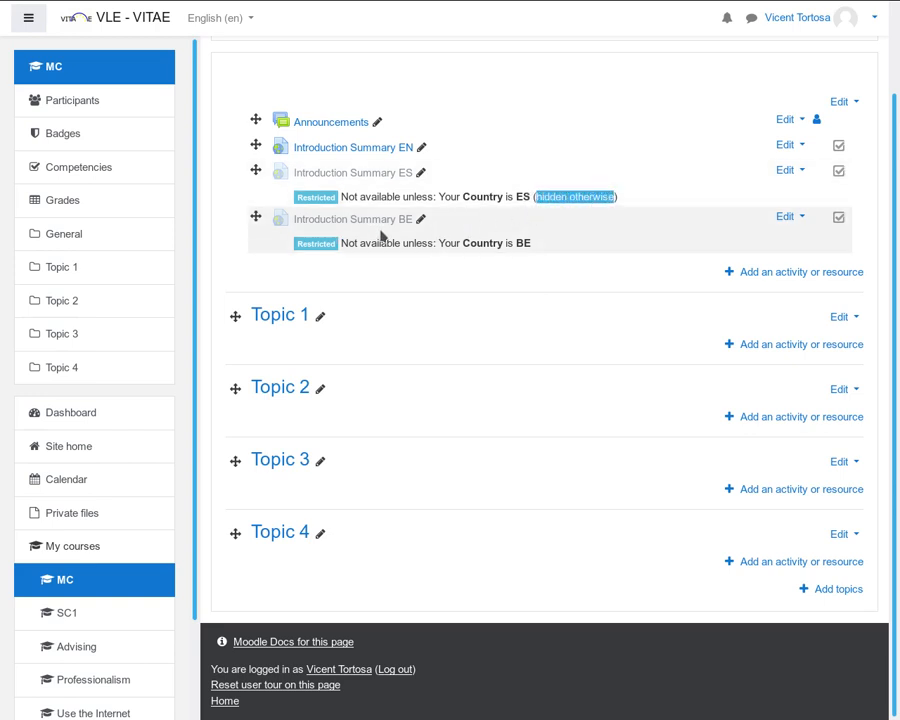
click(796, 217)
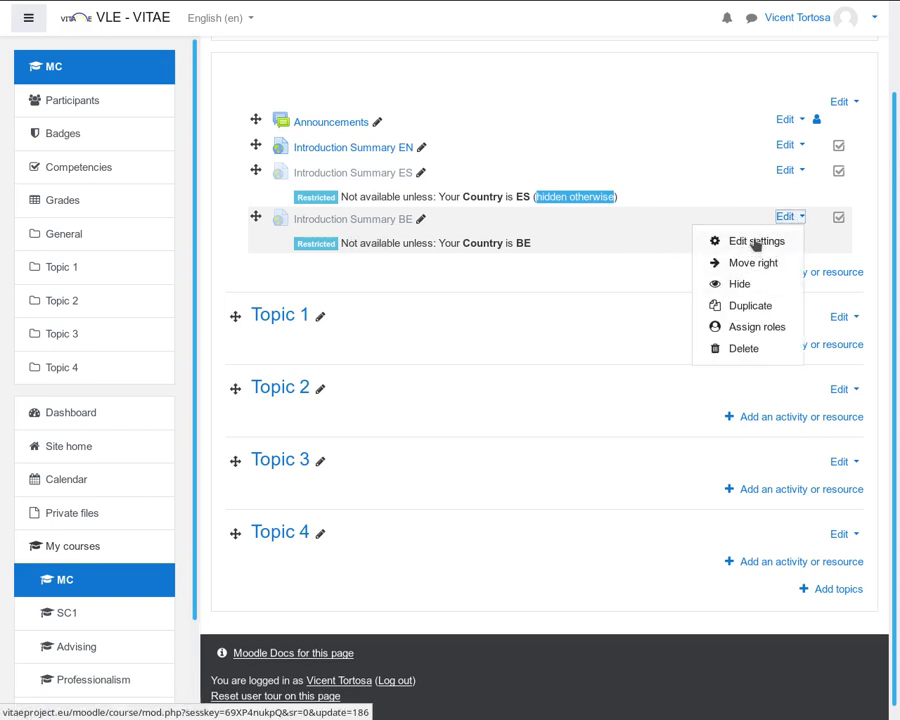
click(755, 242)
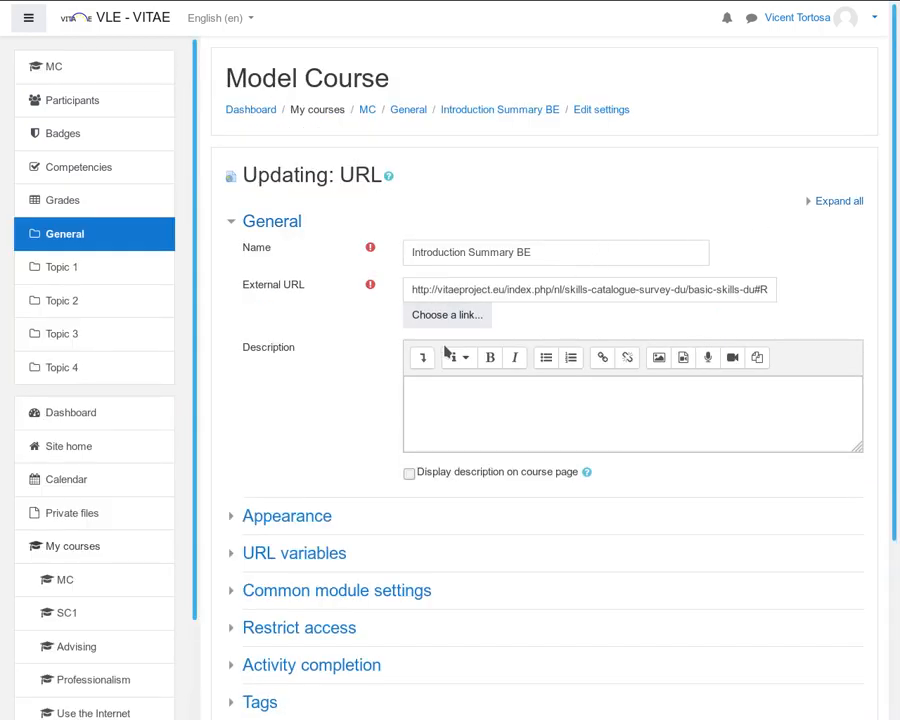
scroll(337, 354, down, 3)
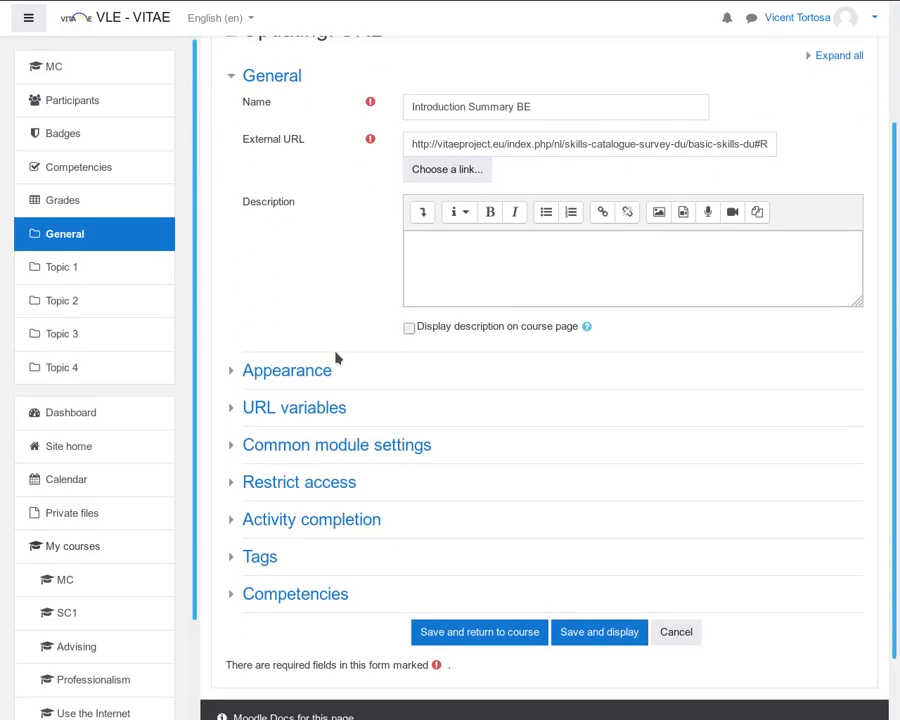
click(238, 483)
scroll(250, 478, down, 2)
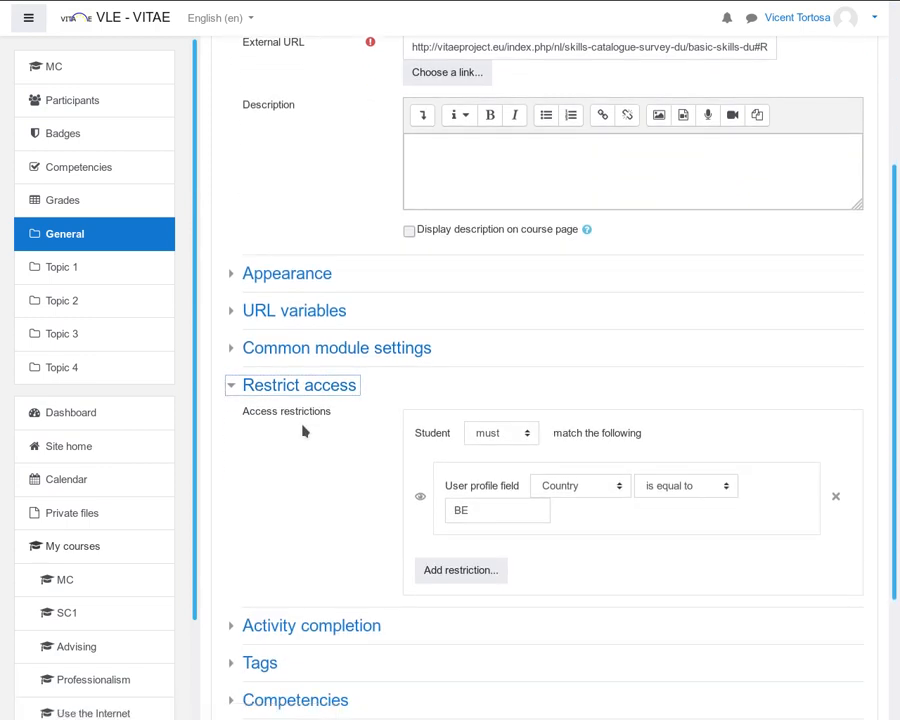
click(420, 498)
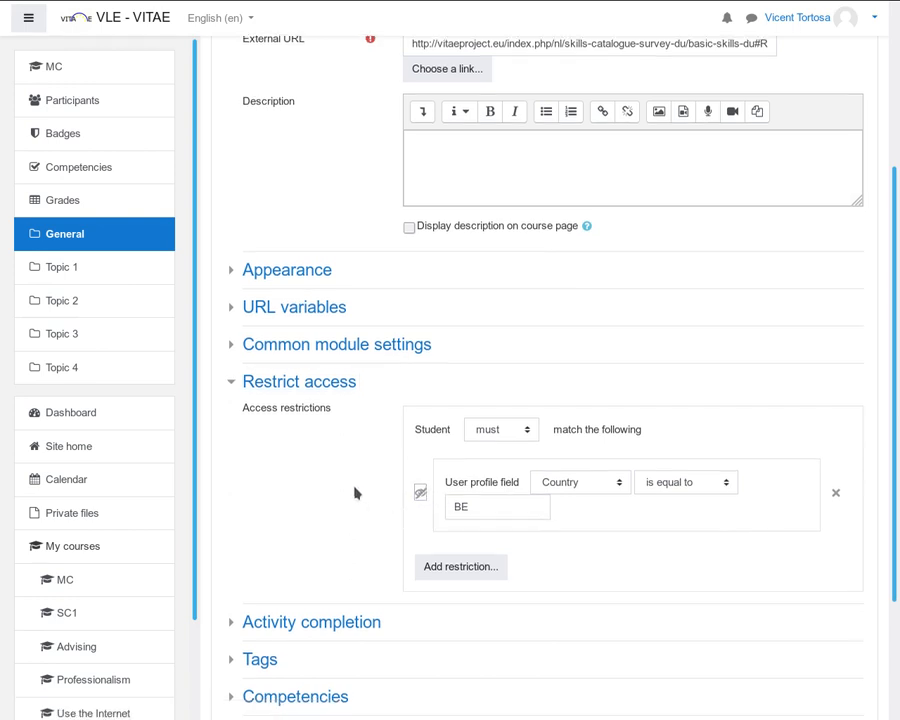
scroll(354, 488, down, 3)
click(479, 563)
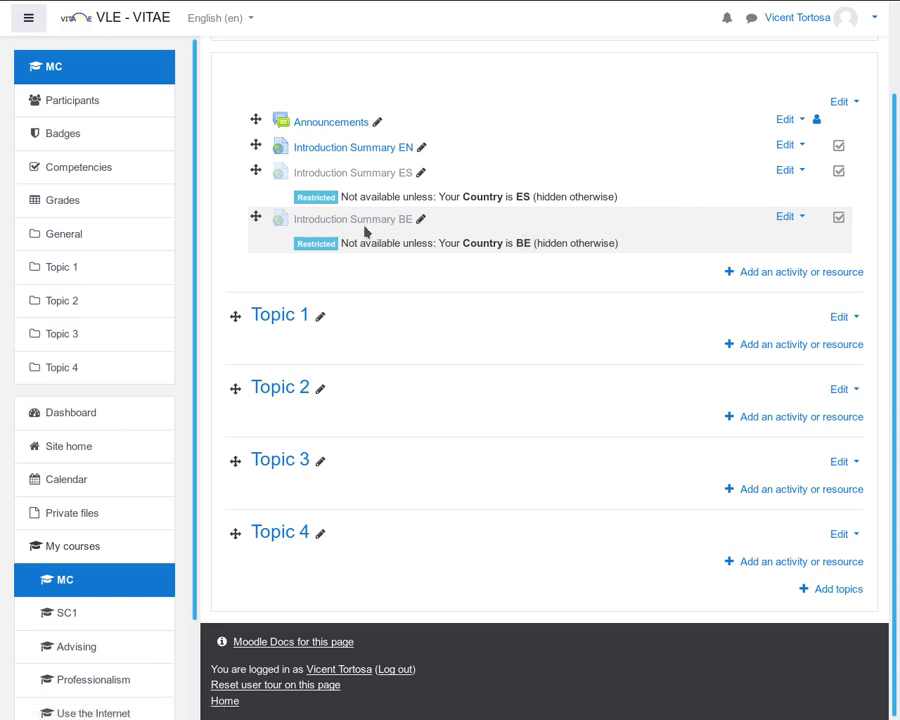
- Rename the Topic 1 section of the course as "Content"
click(321, 318)
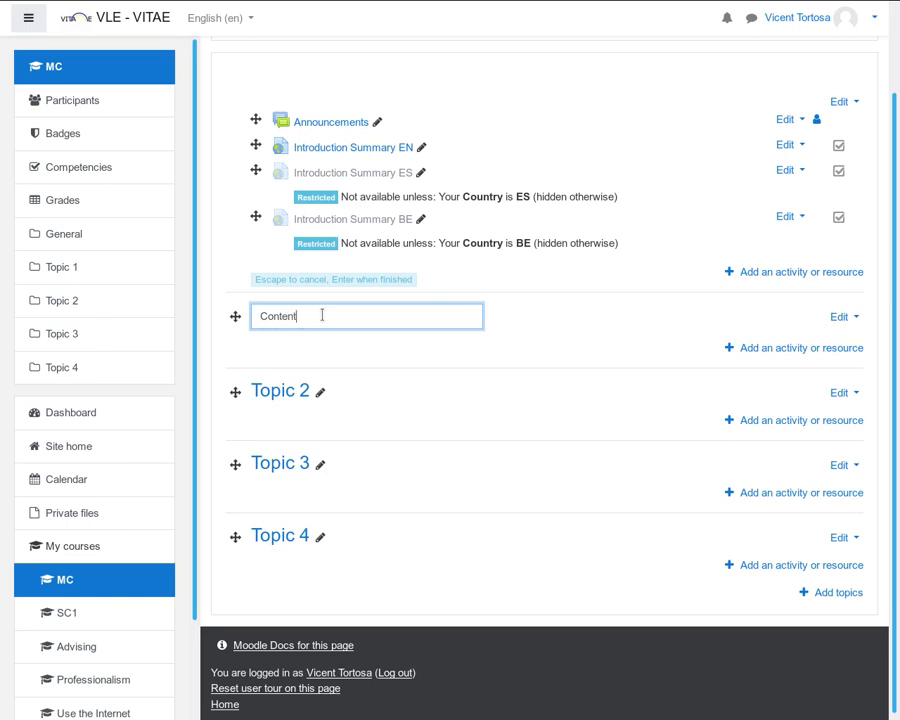
key(Return)
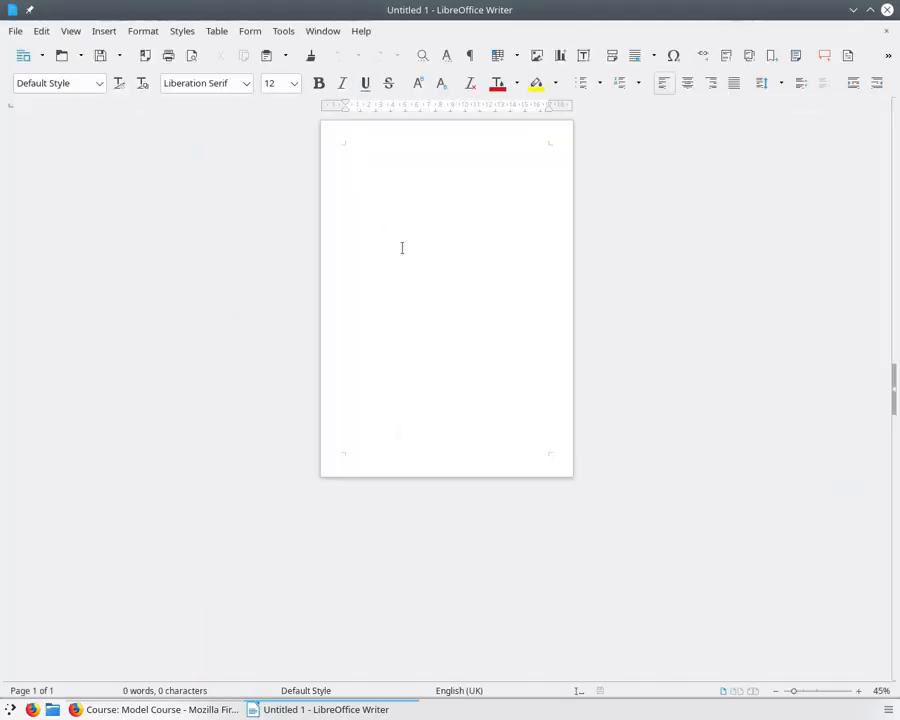
- Switch to LibreOffice Writer and write "This is the content in English." in the blank document
scroll(419, 244, up, 9)
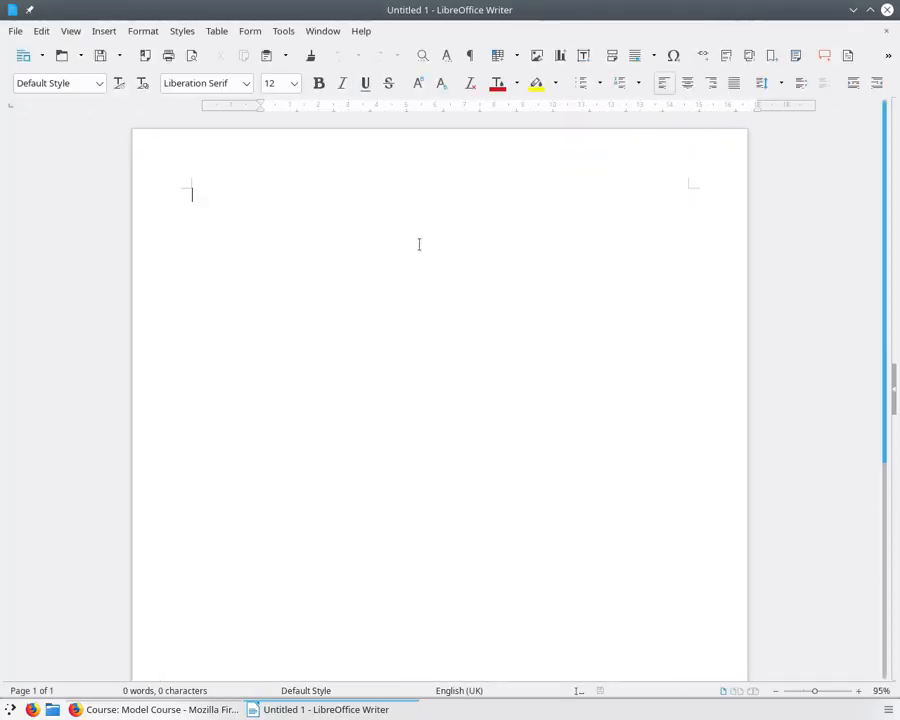
scroll(419, 244, up, 2)
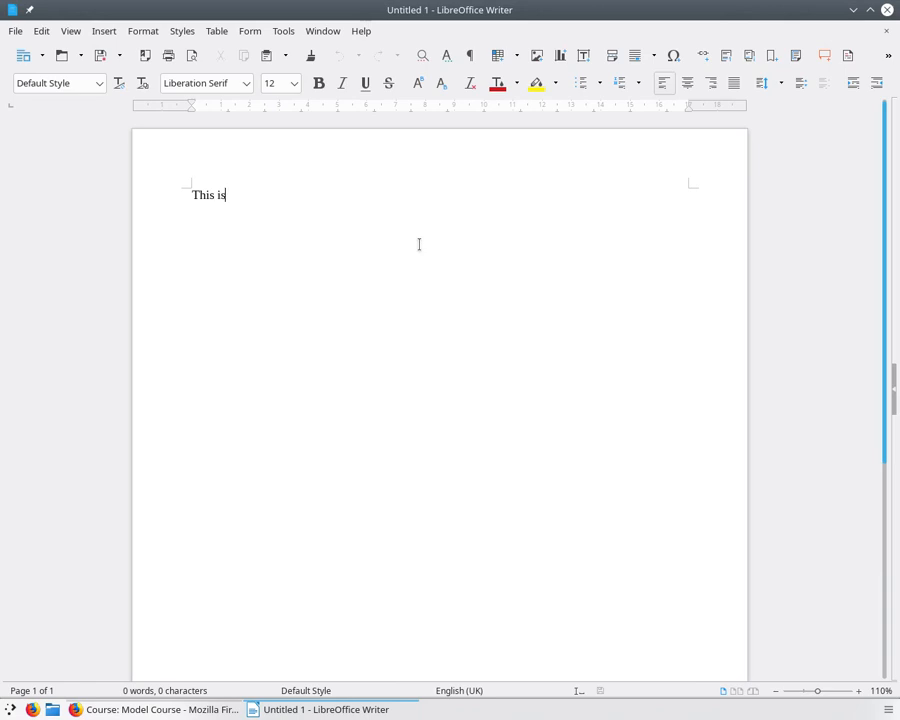
text(content in En)
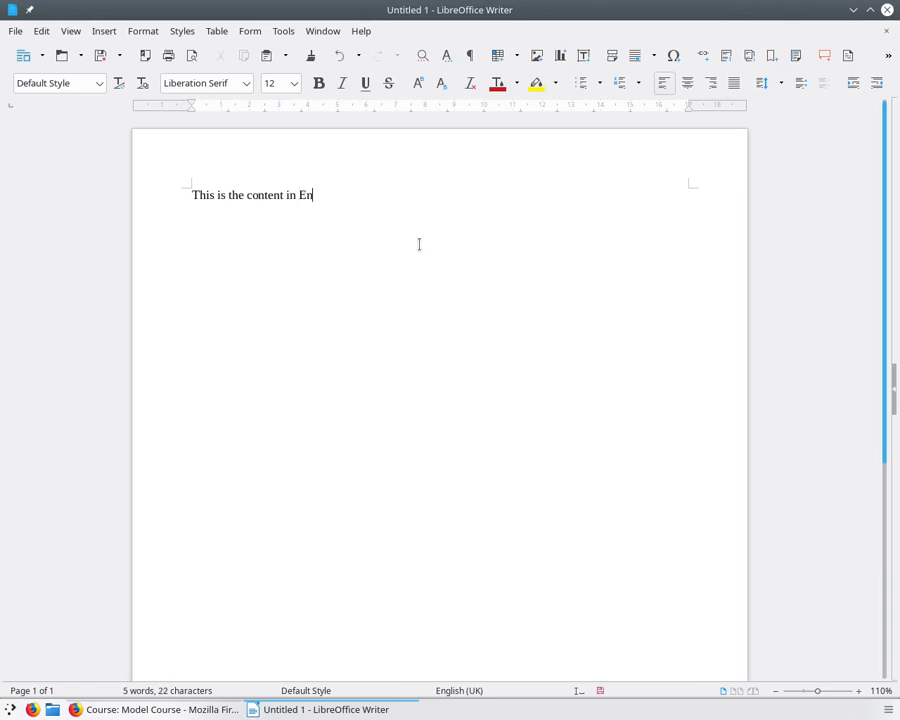
text(sh.)
- Save the document in the home folder under the name Content_1_EN
click(100, 55)
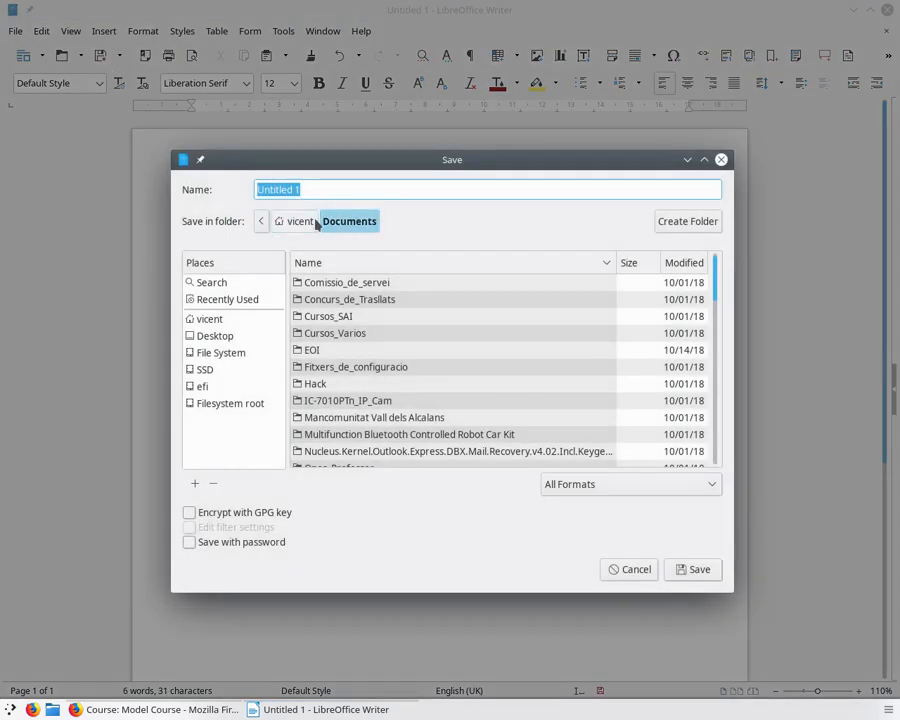
click(300, 221)
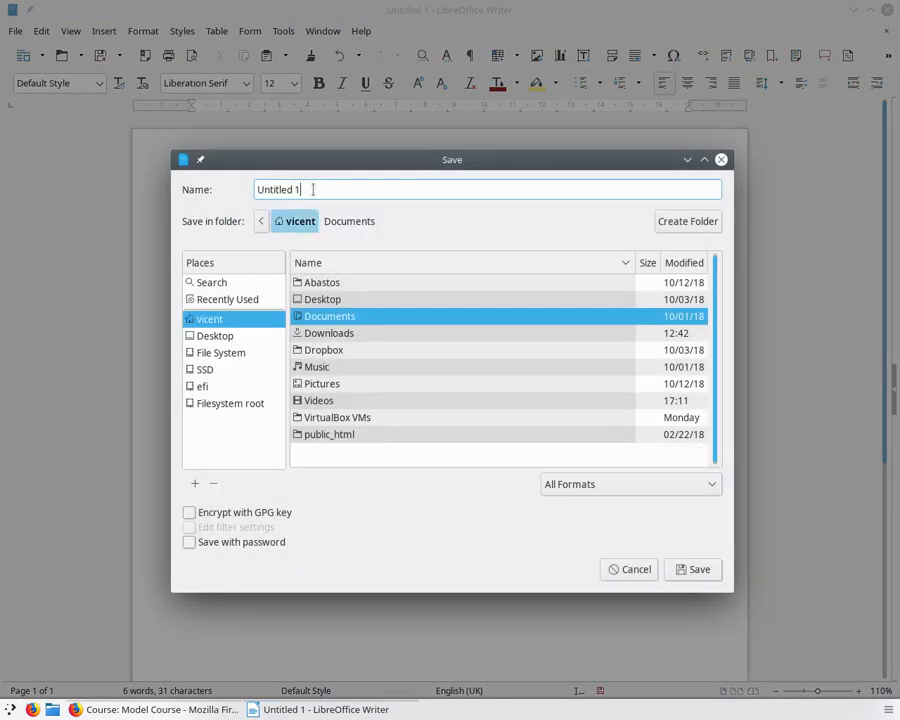
text(Content_1_EN)
click(689, 574)
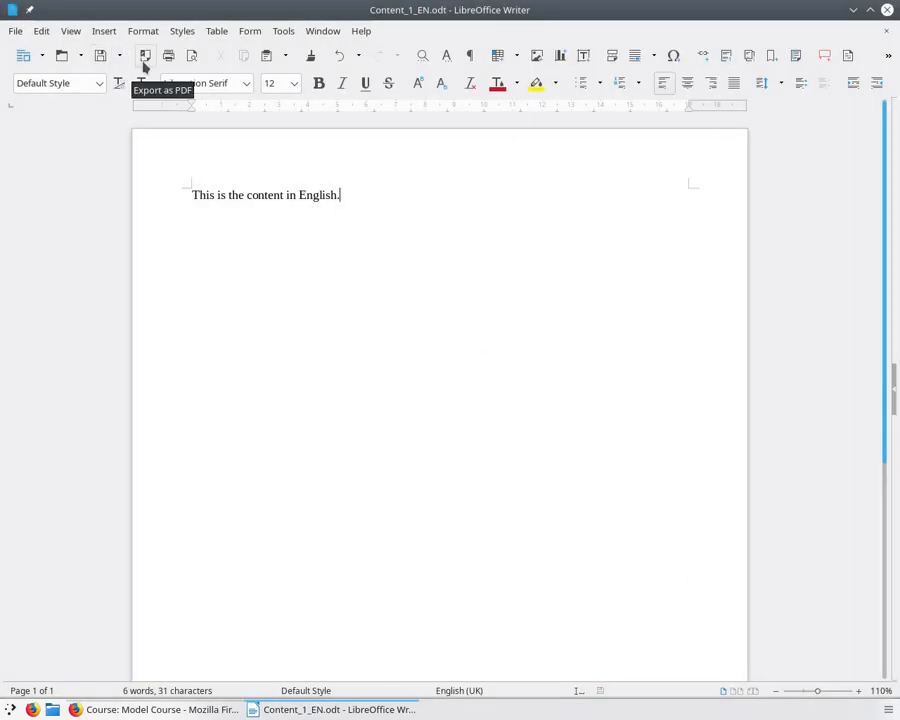
- Export the English document as a PDF named Content_1_EN to the home folder, keeping the default PDF options
click(17, 32)
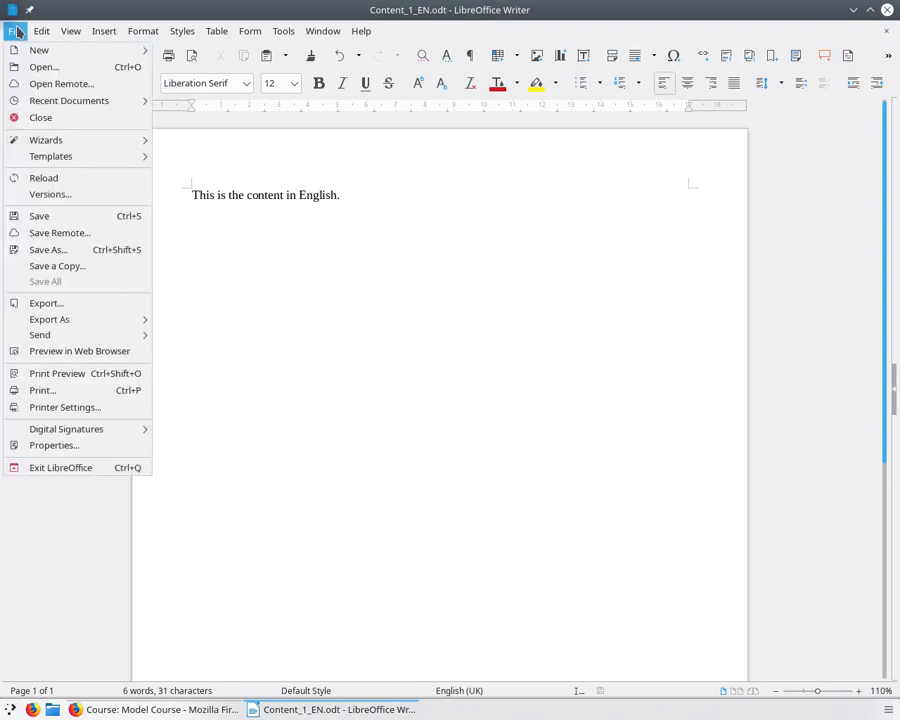
mouse_move(68, 322)
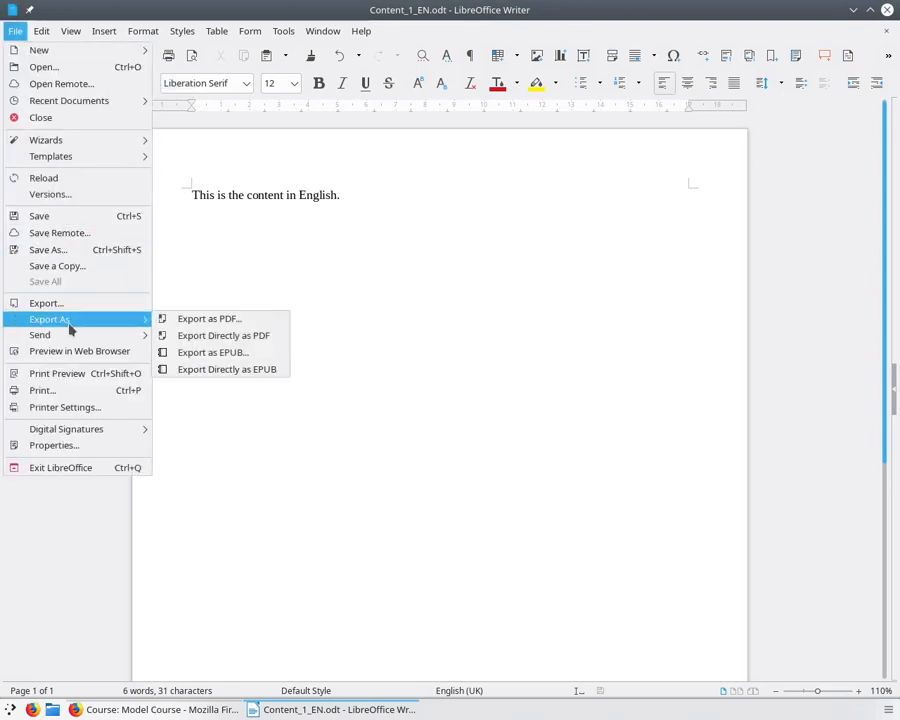
click(194, 320)
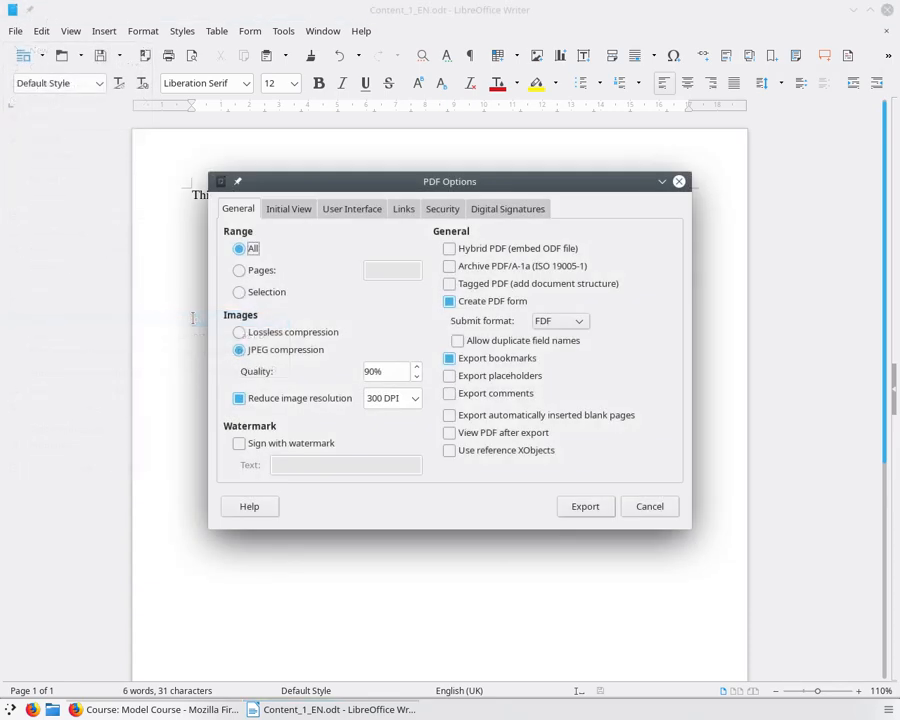
click(588, 515)
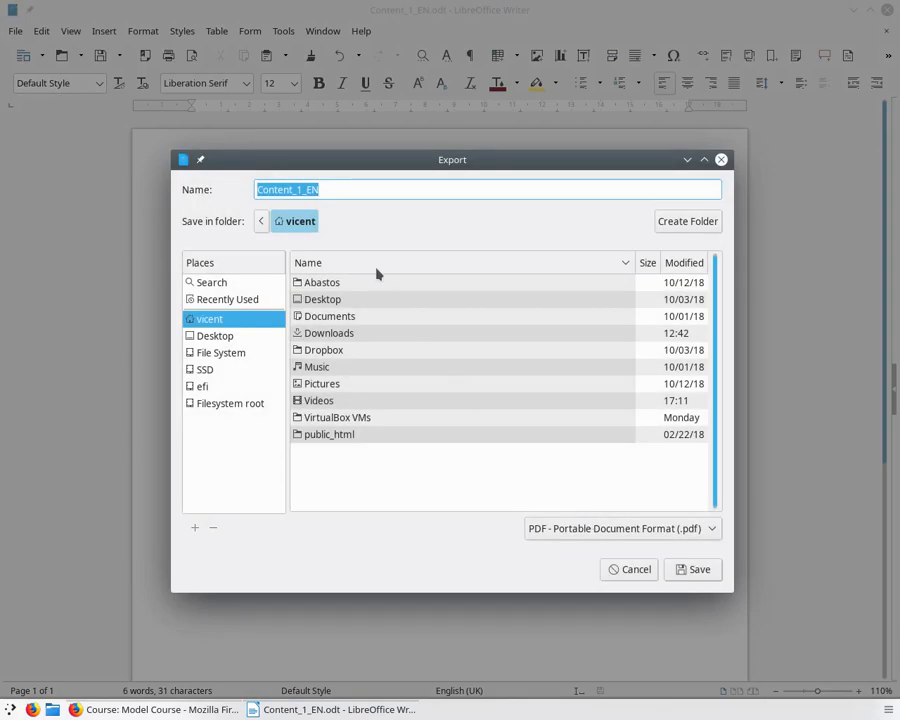
click(699, 577)
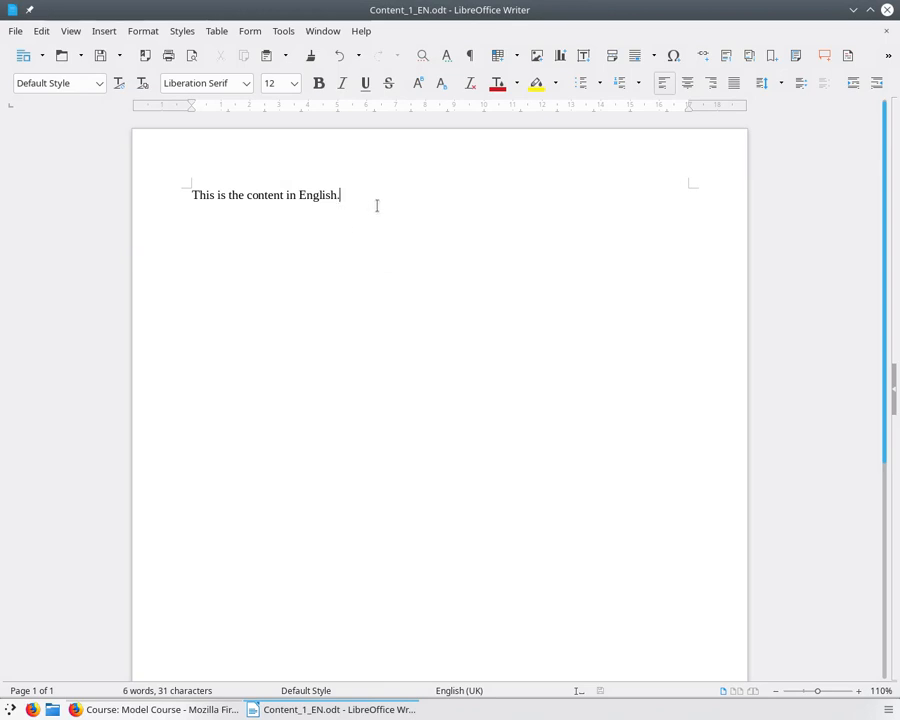
- Replace "English" with "Spanish" in the sentence and export the document as a PDF named Content_1_ES
double_click(318, 193)
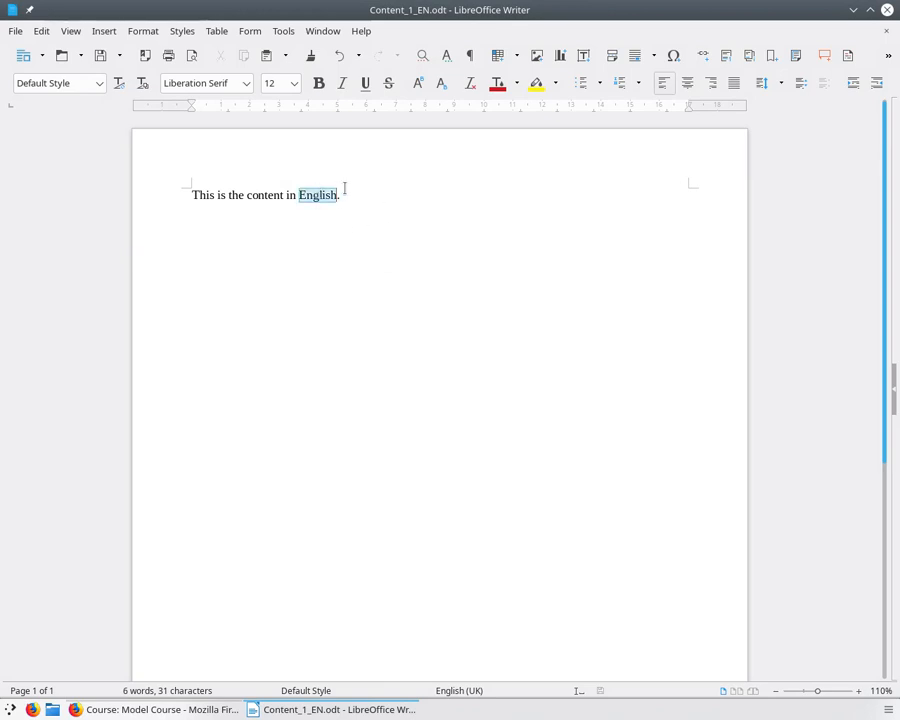
text(Spanish)
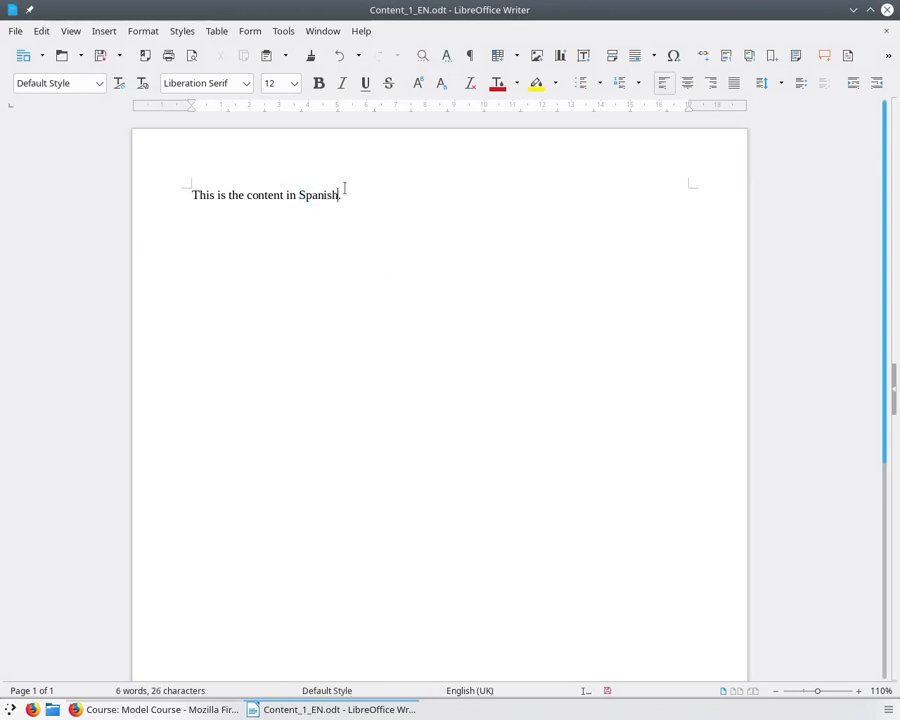
text(.)
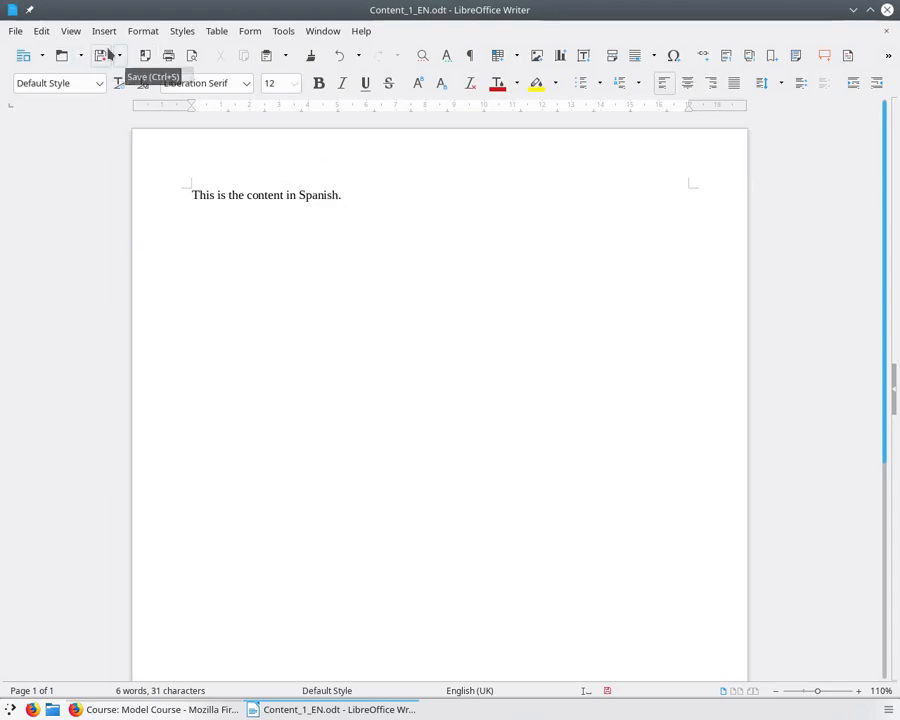
click(145, 57)
click(340, 186)
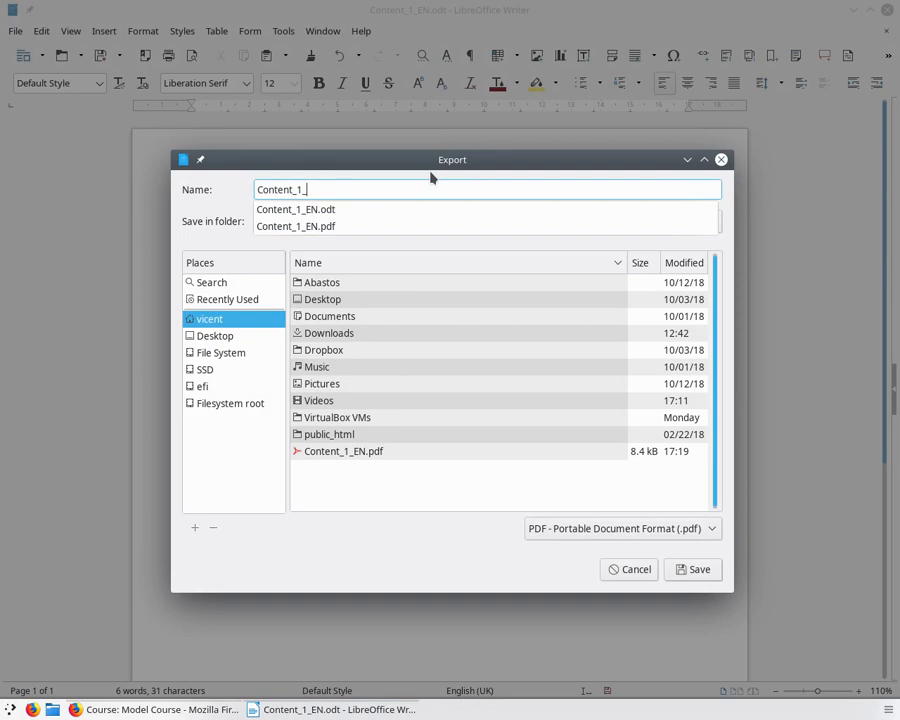
text(ES)
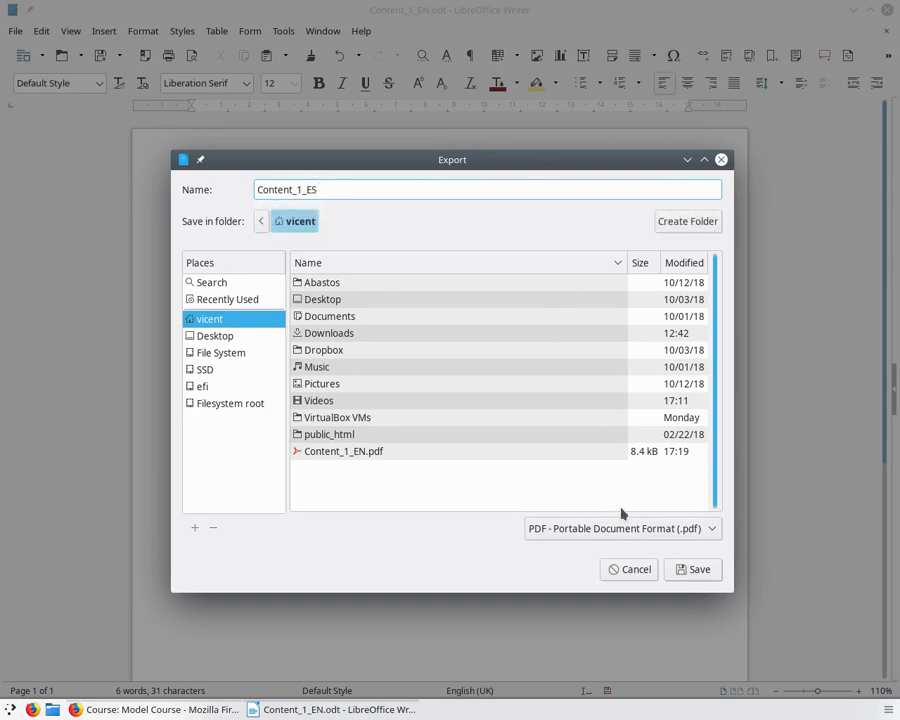
click(698, 574)
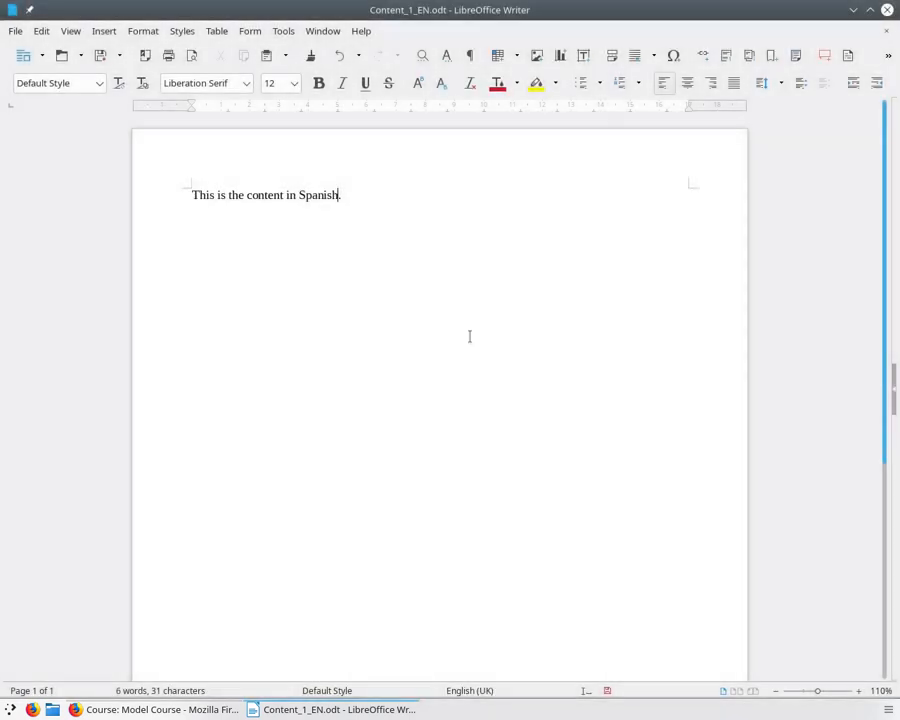
- Replace "Spanish" with "Dutch" in the sentence and export the document to the home folder as a PDF named Content_1_BE
double_click(314, 196)
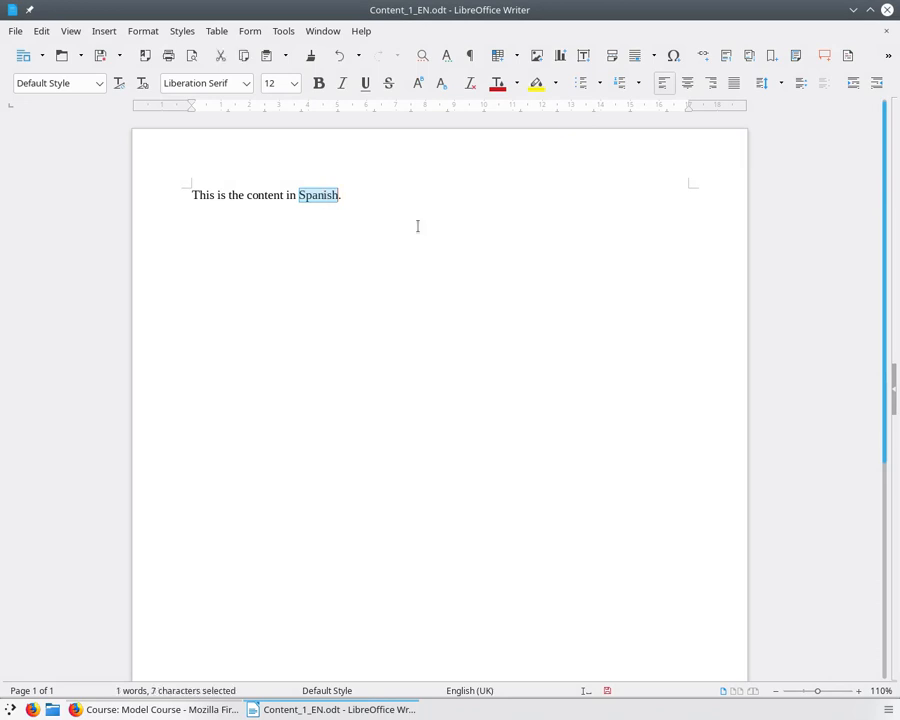
text(Dutc)
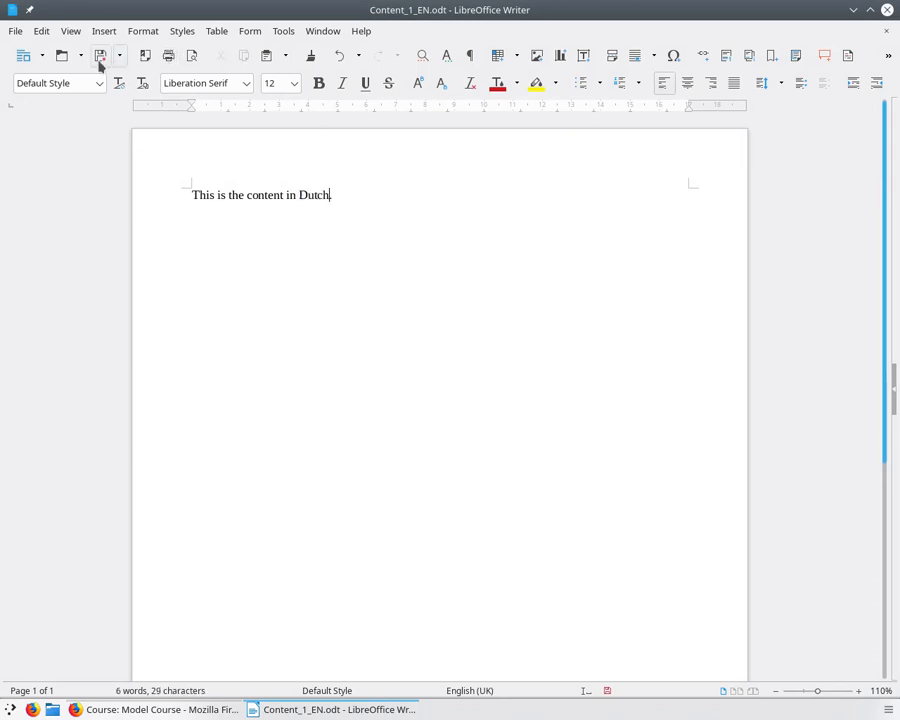
click(146, 57)
click(342, 190)
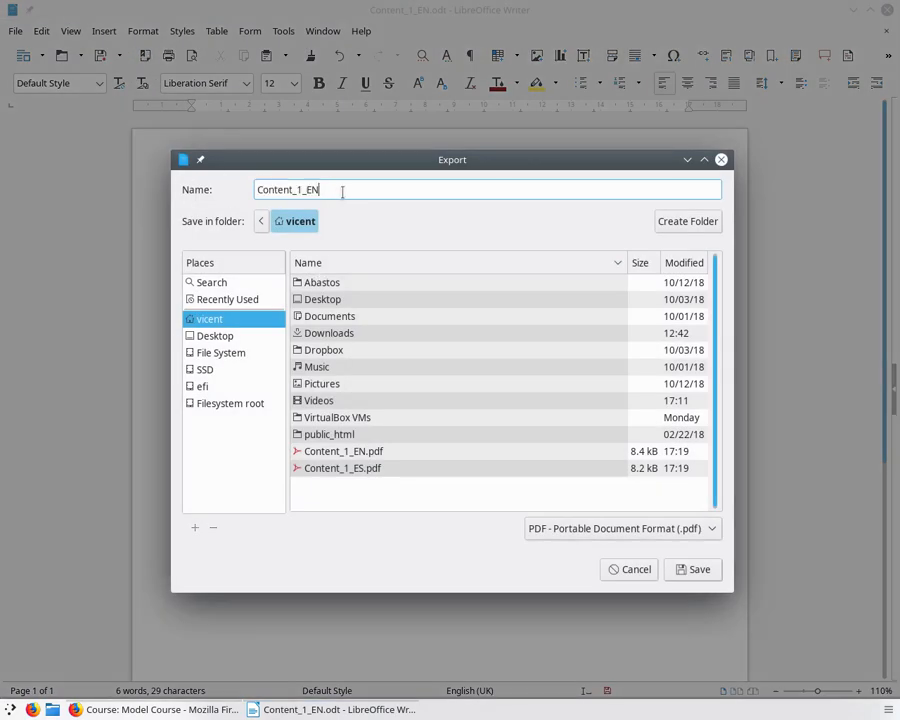
text(BE)
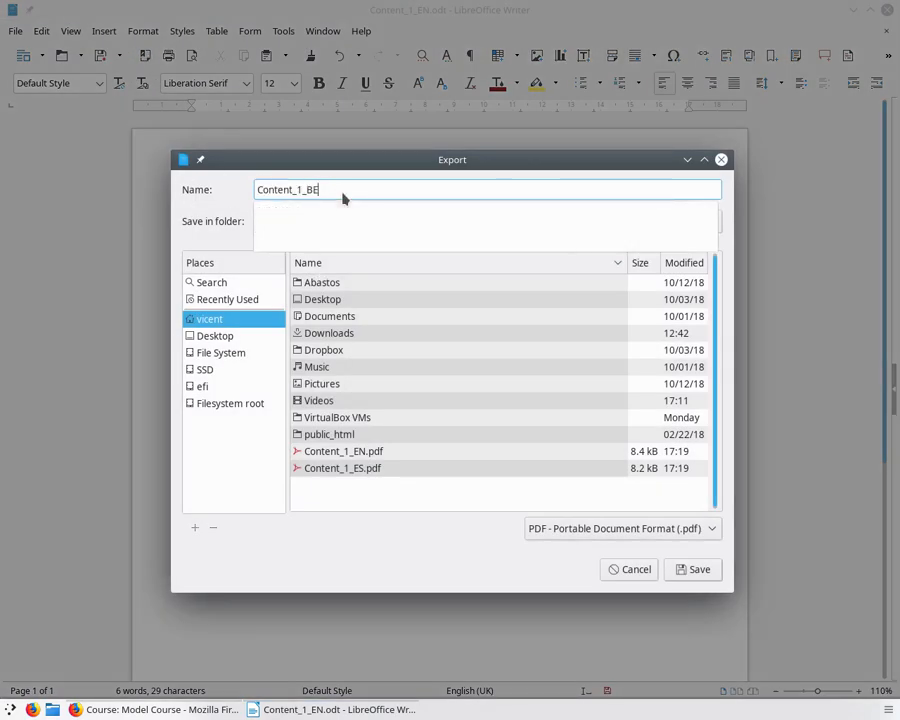
click(695, 572)
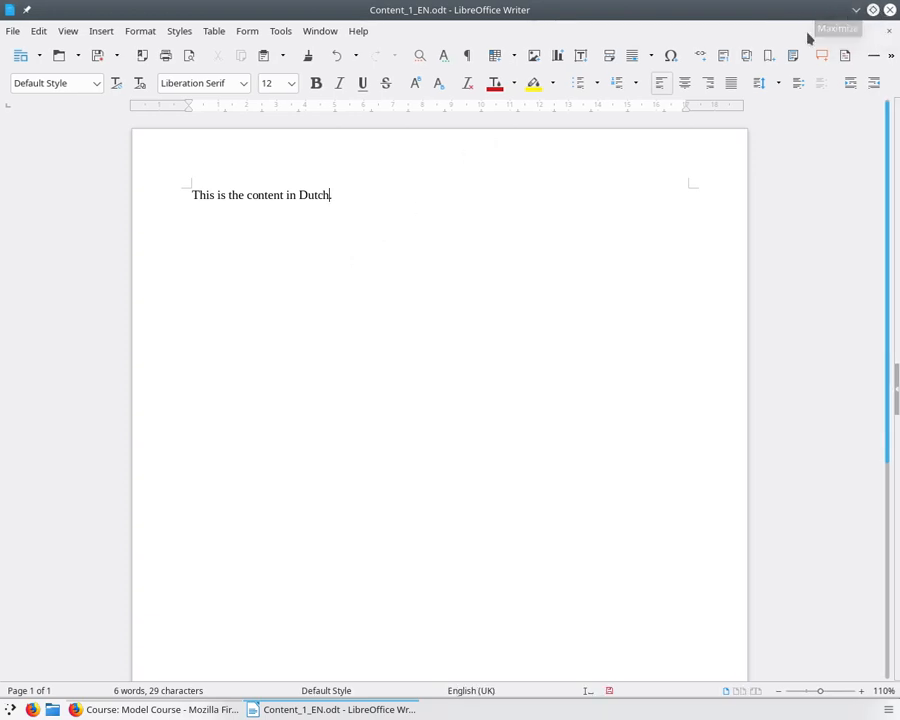
- Switch to the Moodle course in Firefox and add Content_1_EN.pdf from the Dolphin home folder to the Content section
drag(420, 8, 899, 407)
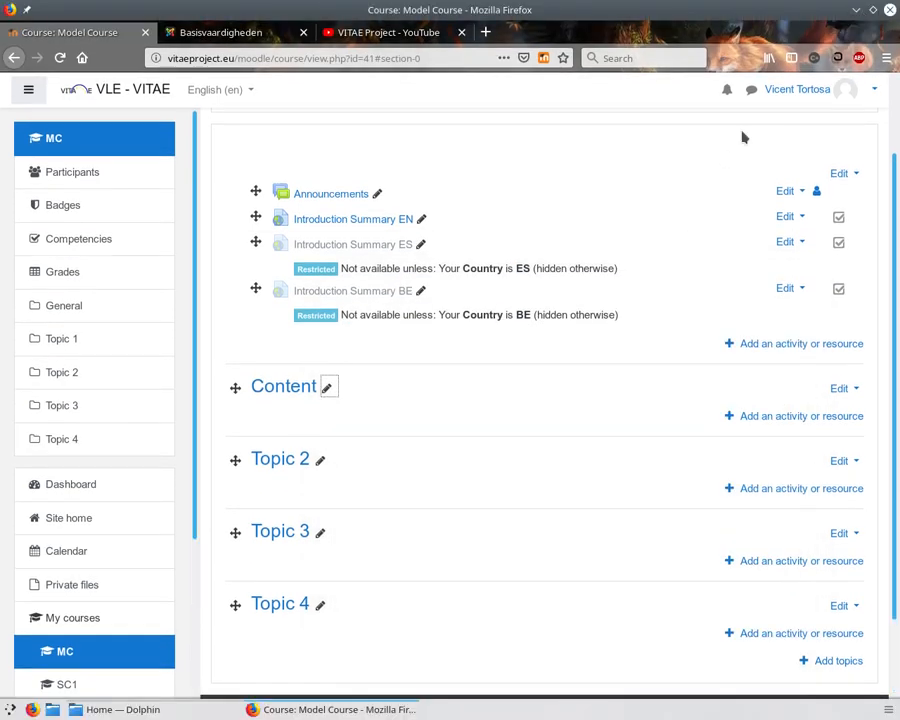
click(140, 709)
drag(563, 216, 636, 140)
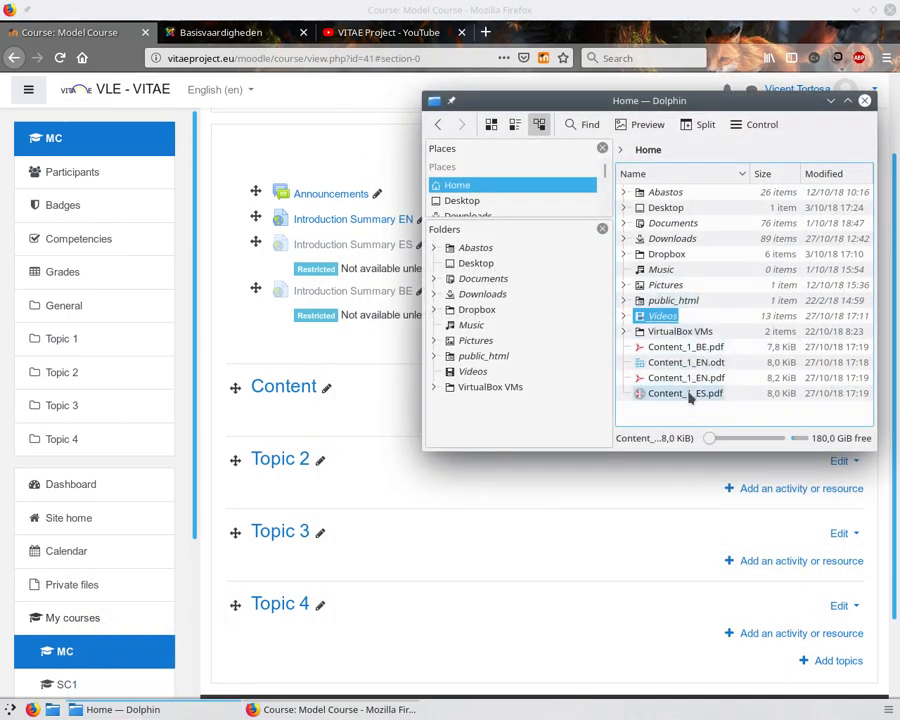
click(678, 377)
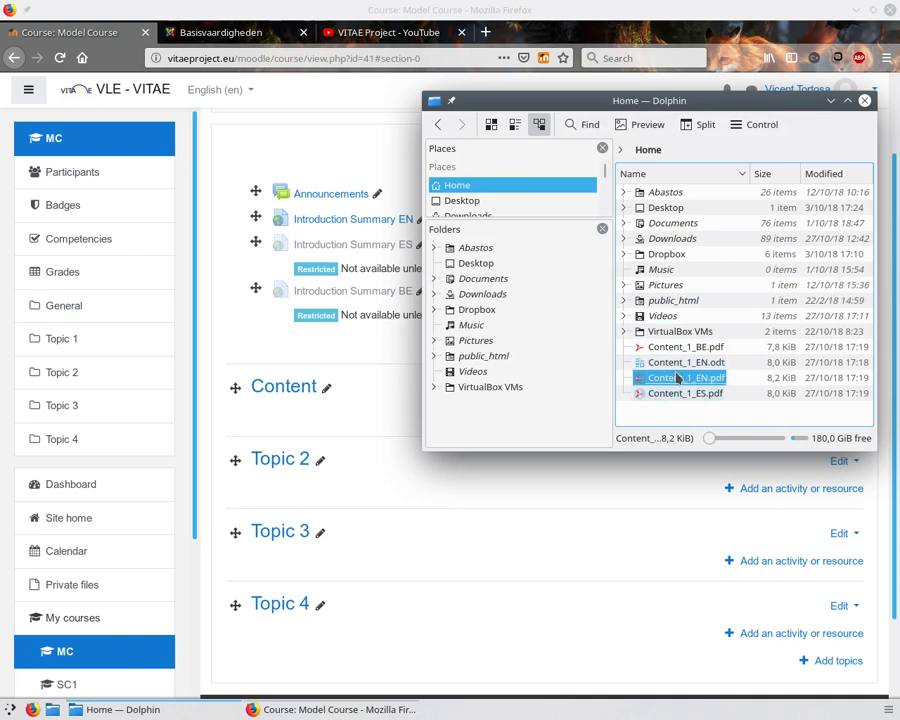
key(F2)
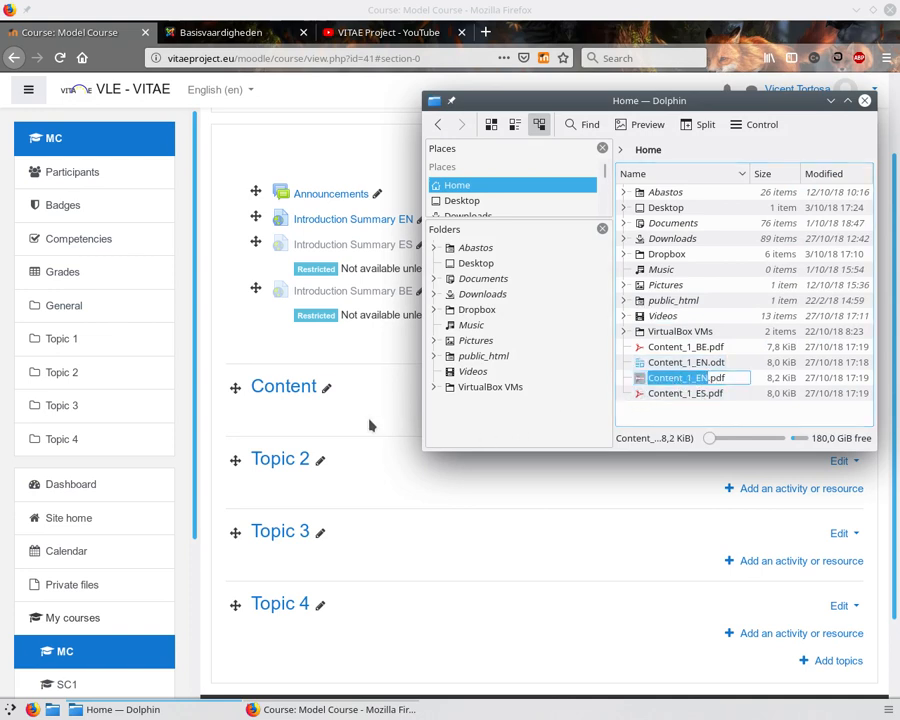
drag(662, 381, 342, 400)
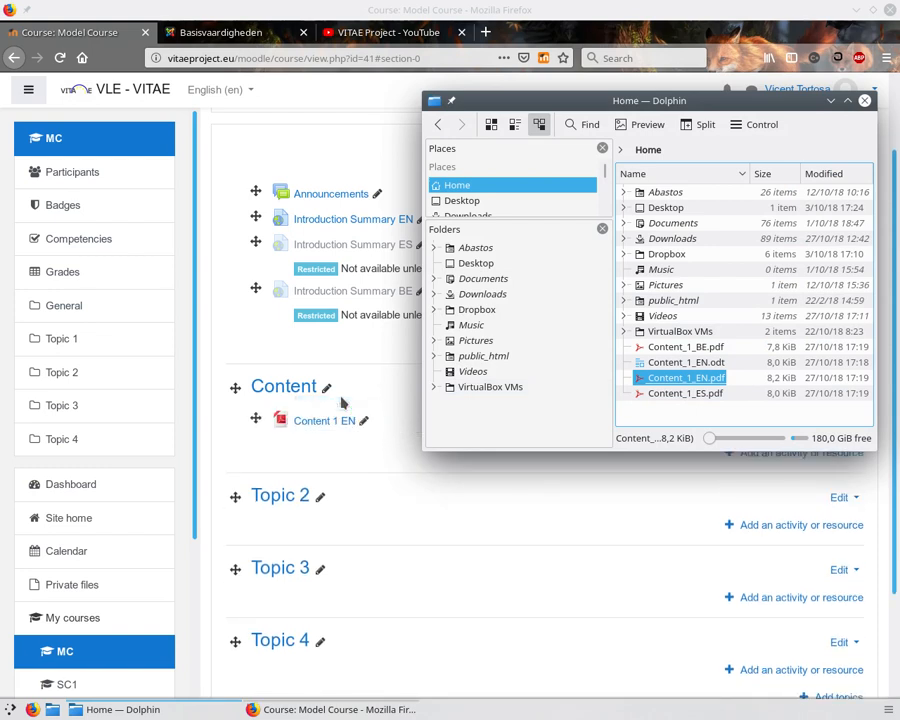
- Add Content_1_ES.pdf and Content_1_BE.pdf from the home folder to the Content section and return to the course page
click(686, 395)
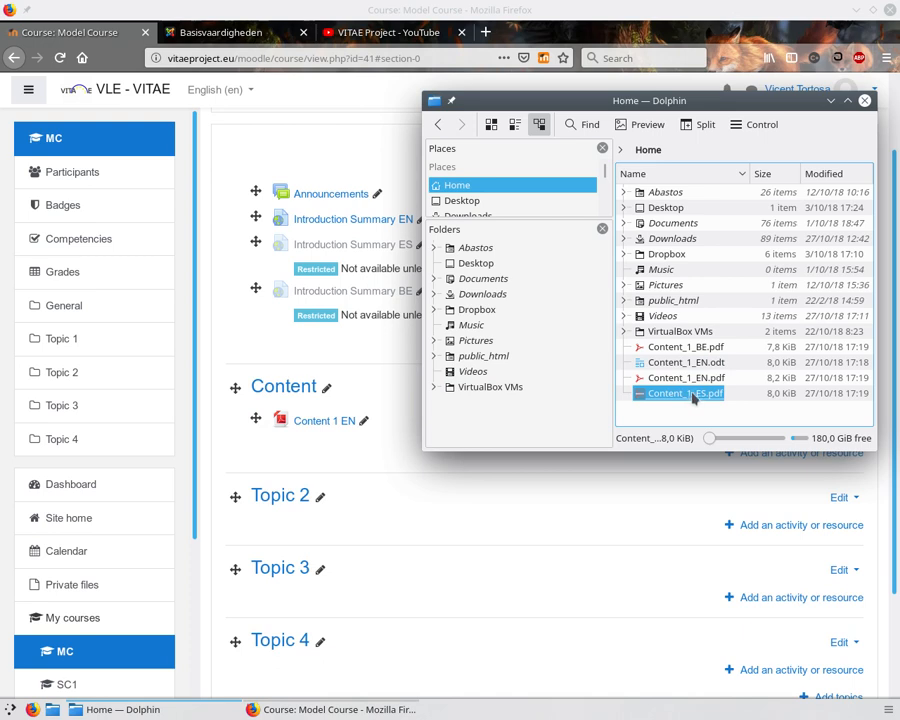
drag(693, 398, 346, 462)
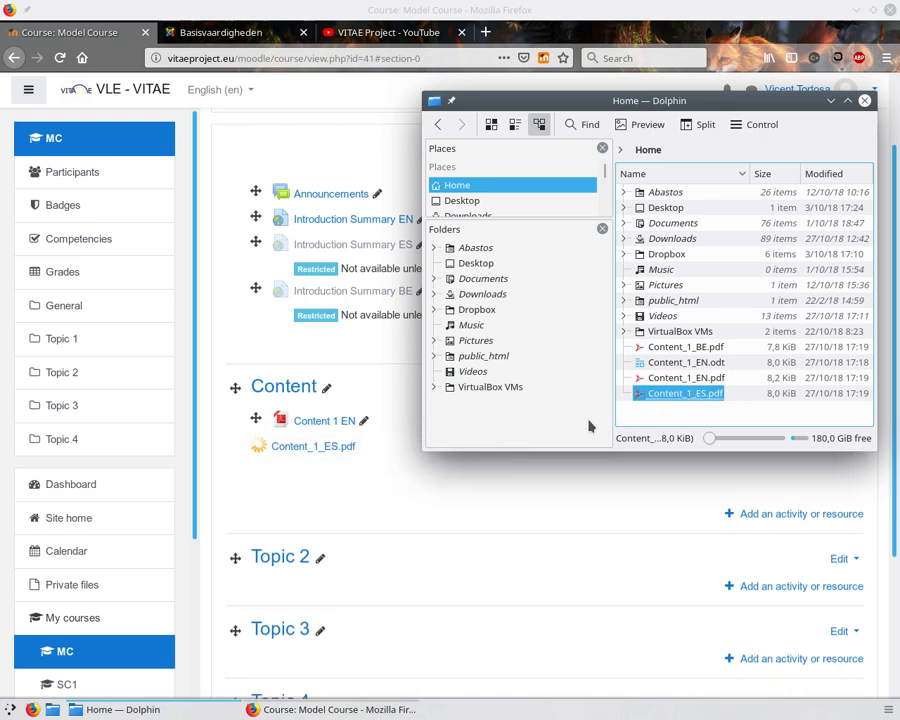
click(686, 348)
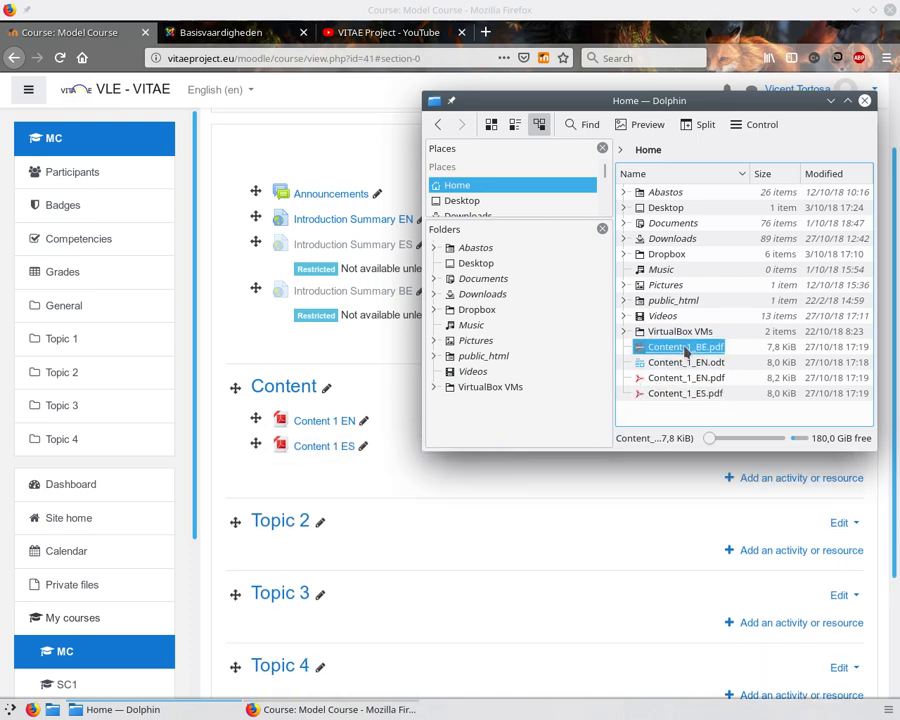
drag(686, 350, 350, 462)
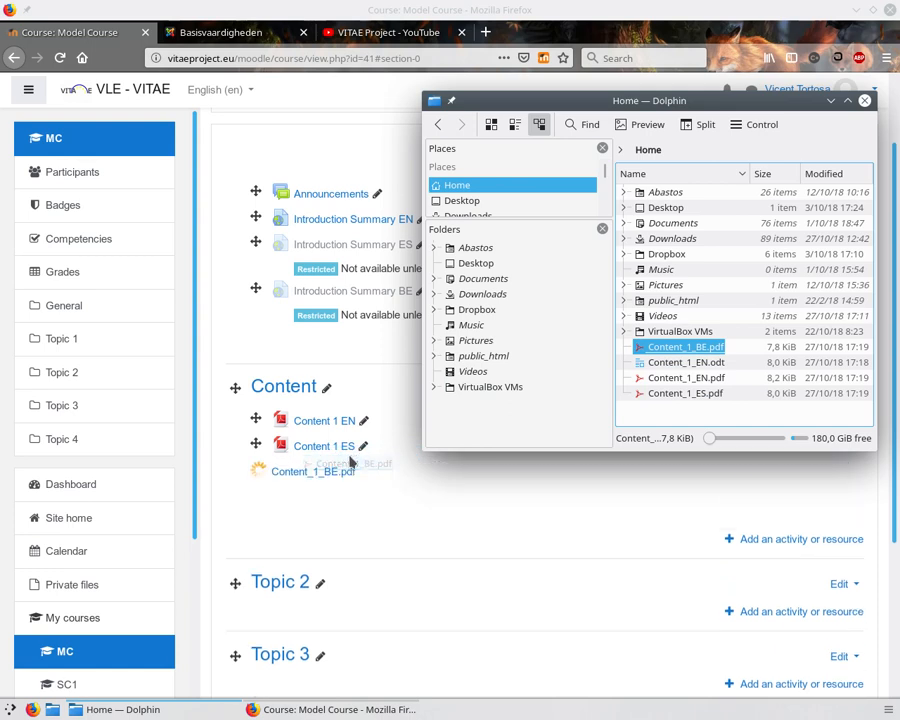
click(410, 8)
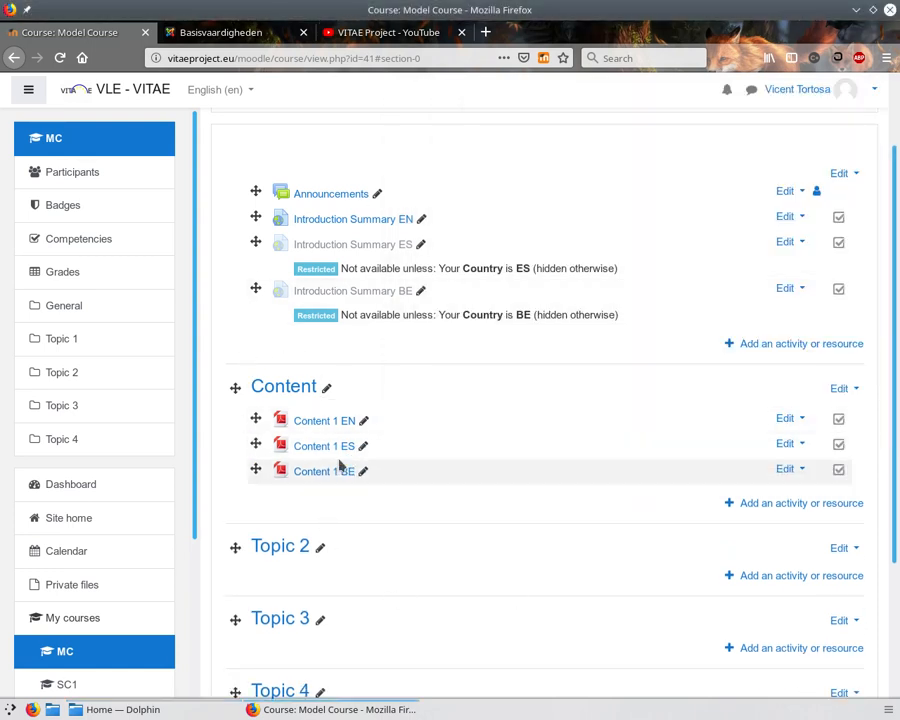
- Open the settings of the Content 1 ES file and add a user profile access restriction
click(796, 445)
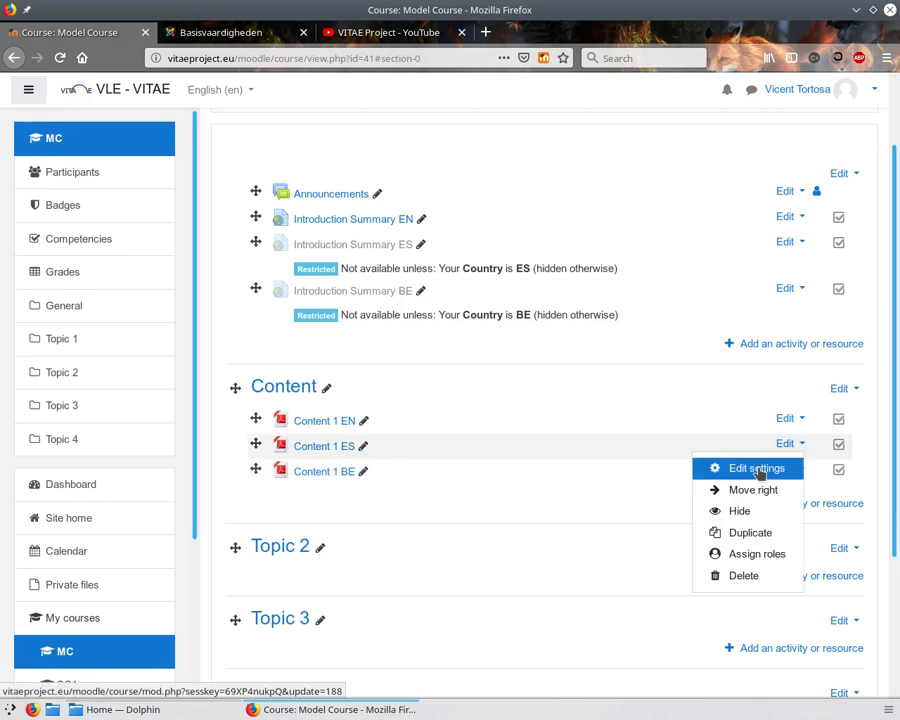
click(757, 469)
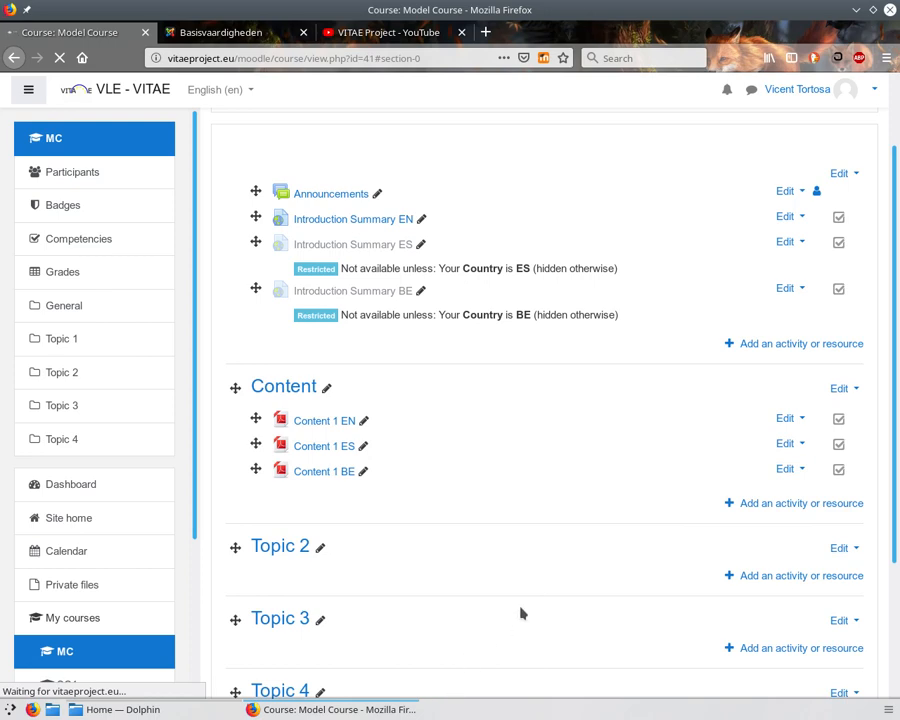
key(F11)
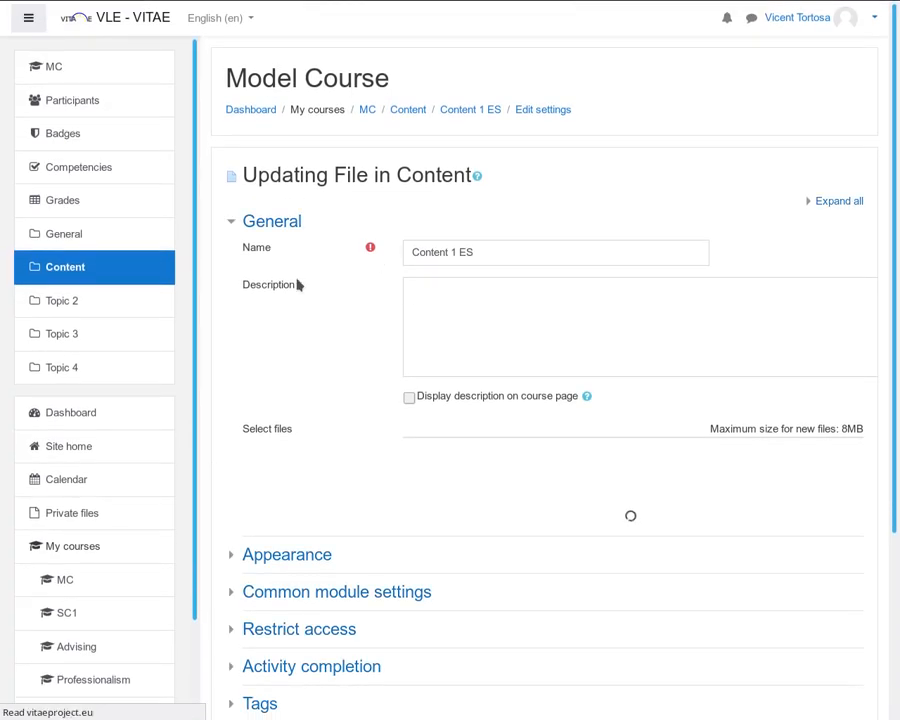
scroll(316, 400, down, 3)
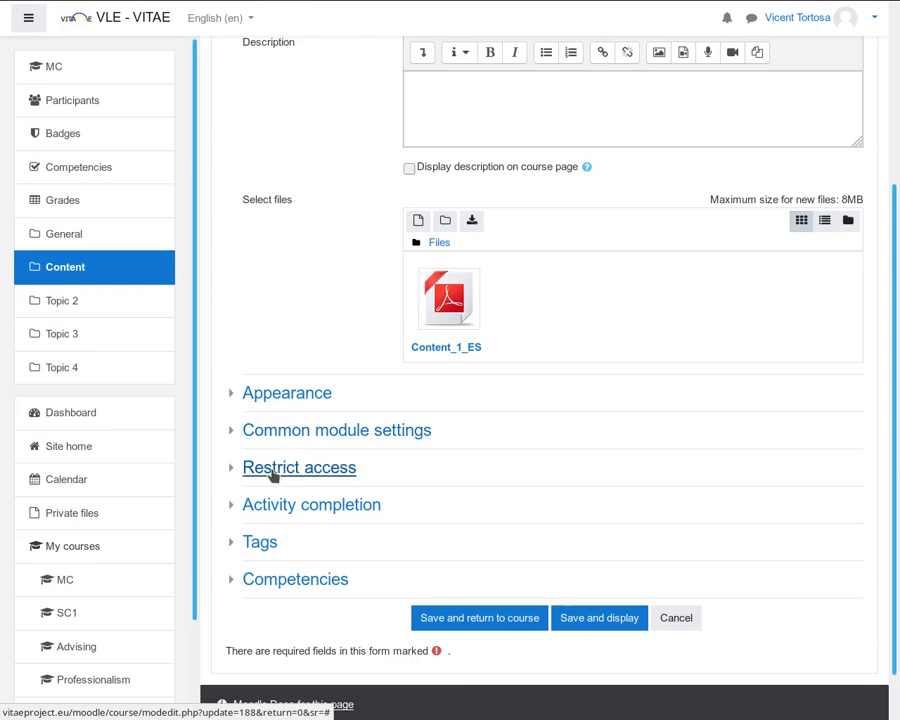
click(272, 470)
scroll(325, 388, down, 2)
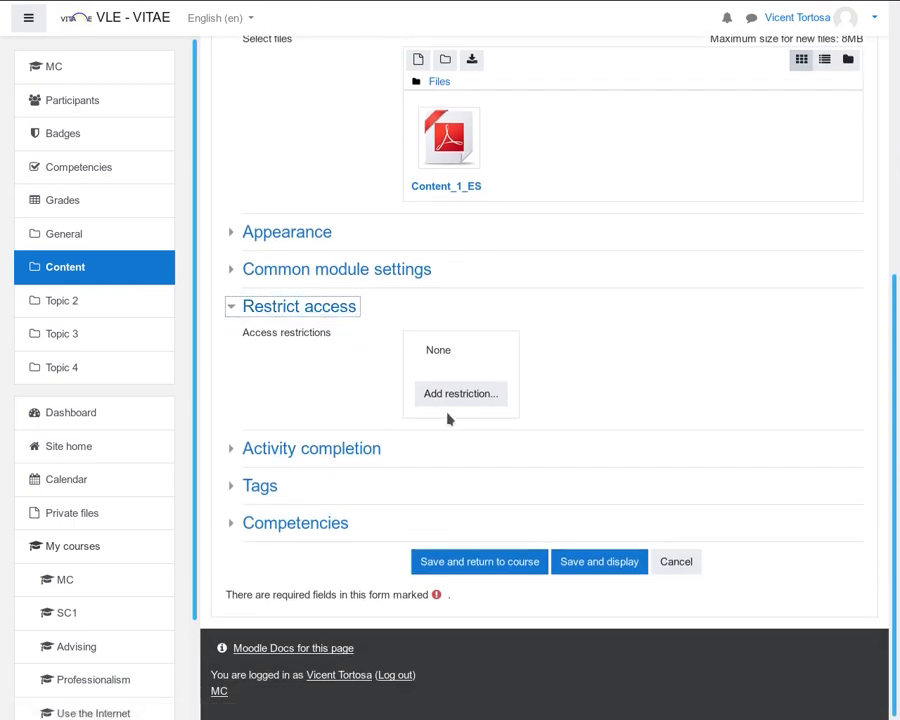
click(454, 401)
click(362, 400)
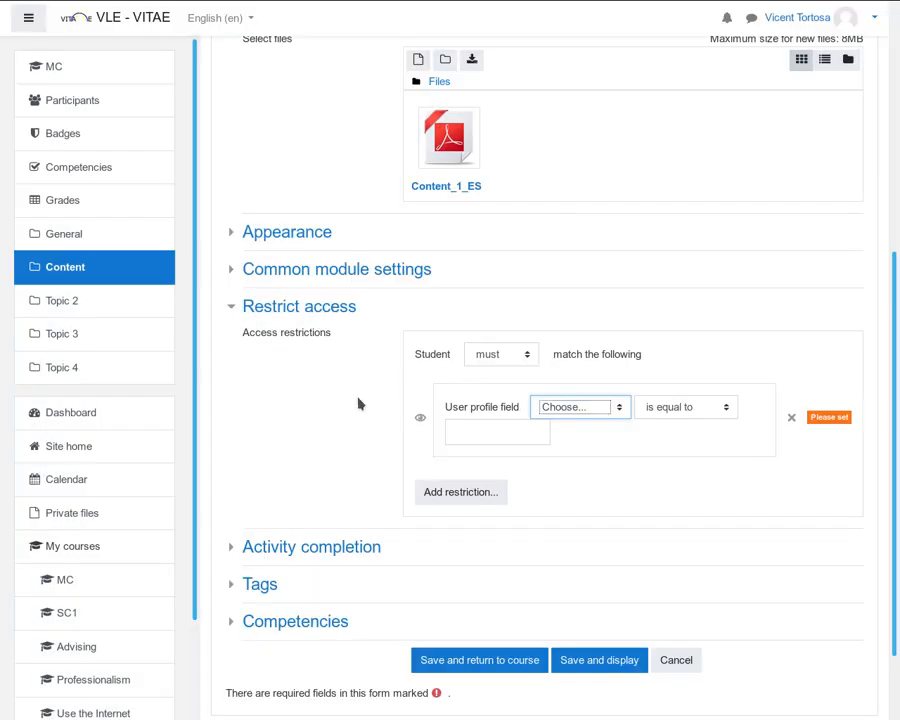
- Require Country to be equal to ES for Content 1 ES, hide it entirely from other students, and save back to the course
click(583, 407)
click(566, 120)
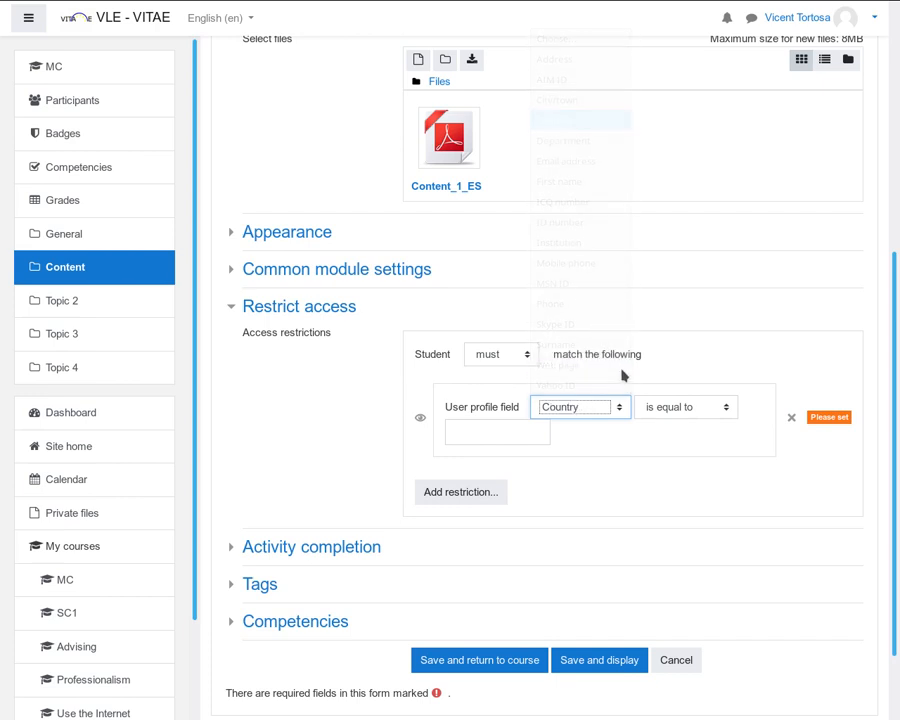
click(529, 428)
text(ES)
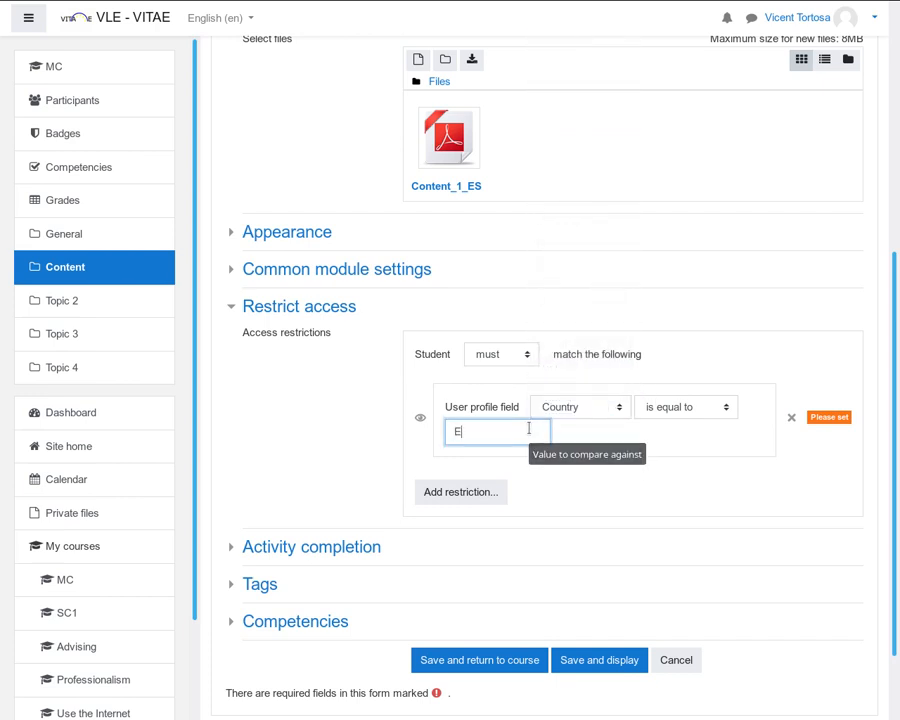
click(420, 418)
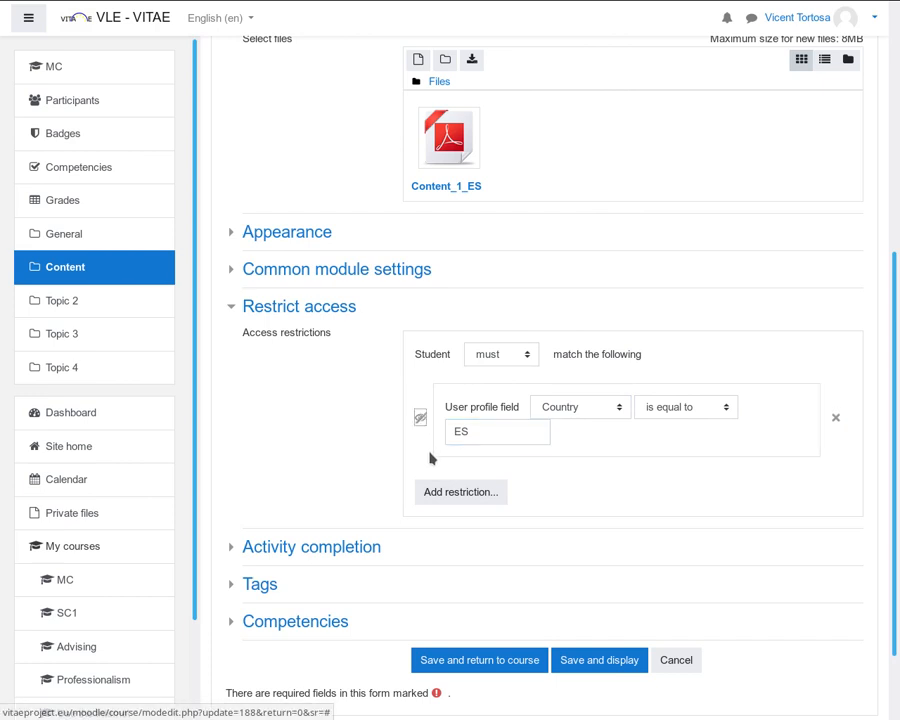
click(470, 668)
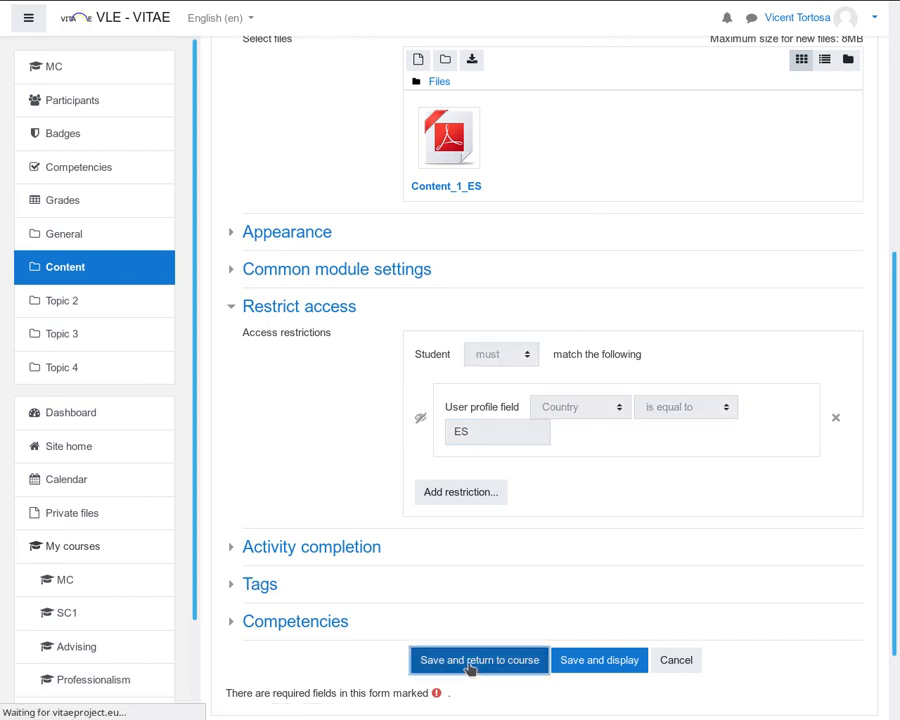
- Open the settings of the Content 1 BE file and add a user profile access restriction
scroll(530, 440, down, 3)
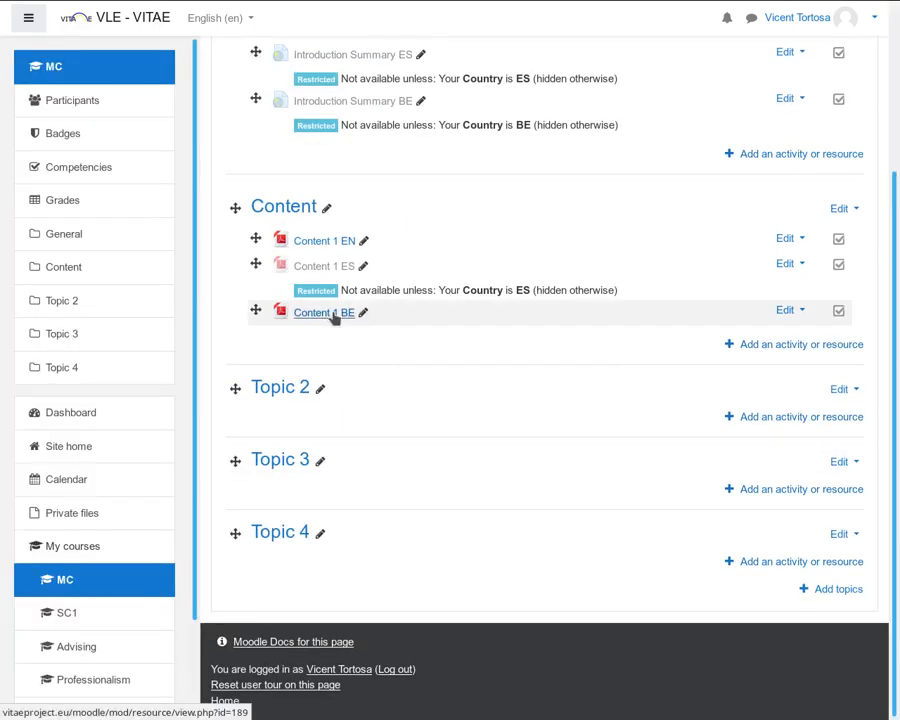
click(792, 310)
click(755, 336)
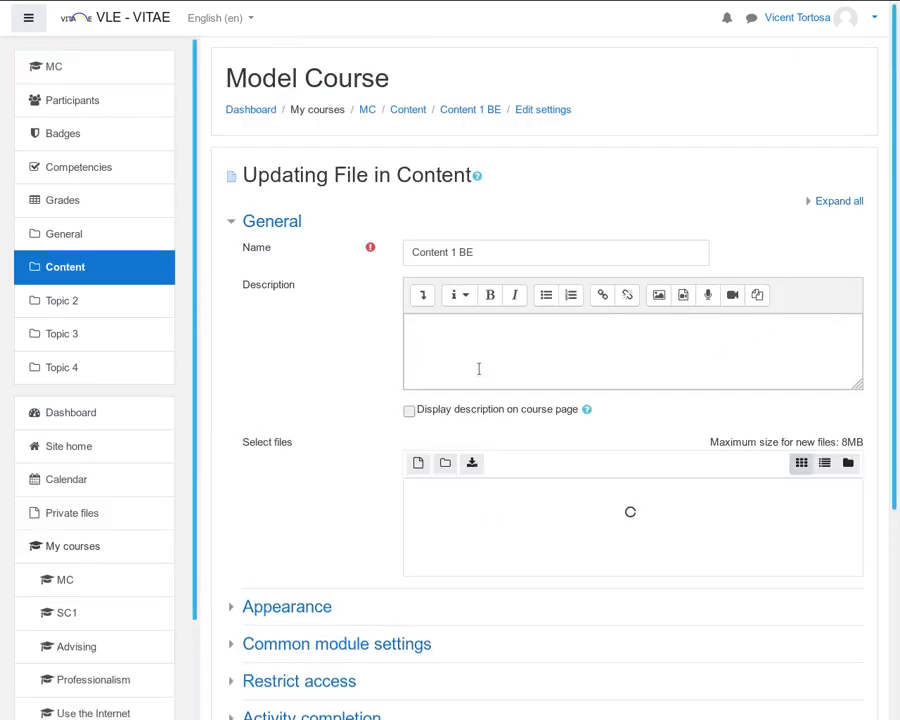
scroll(440, 500, down, 5)
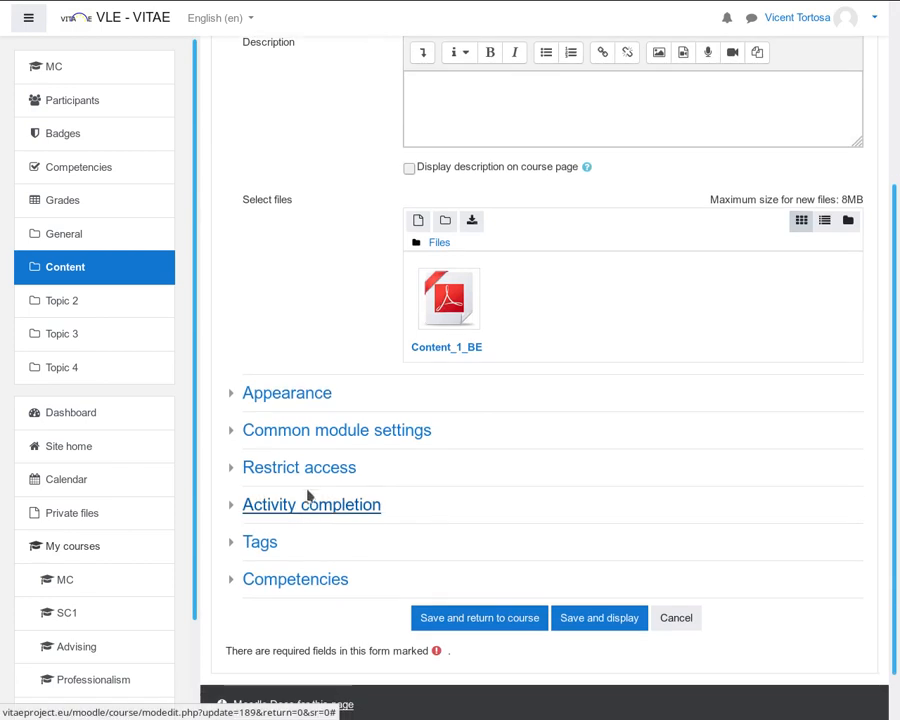
click(310, 472)
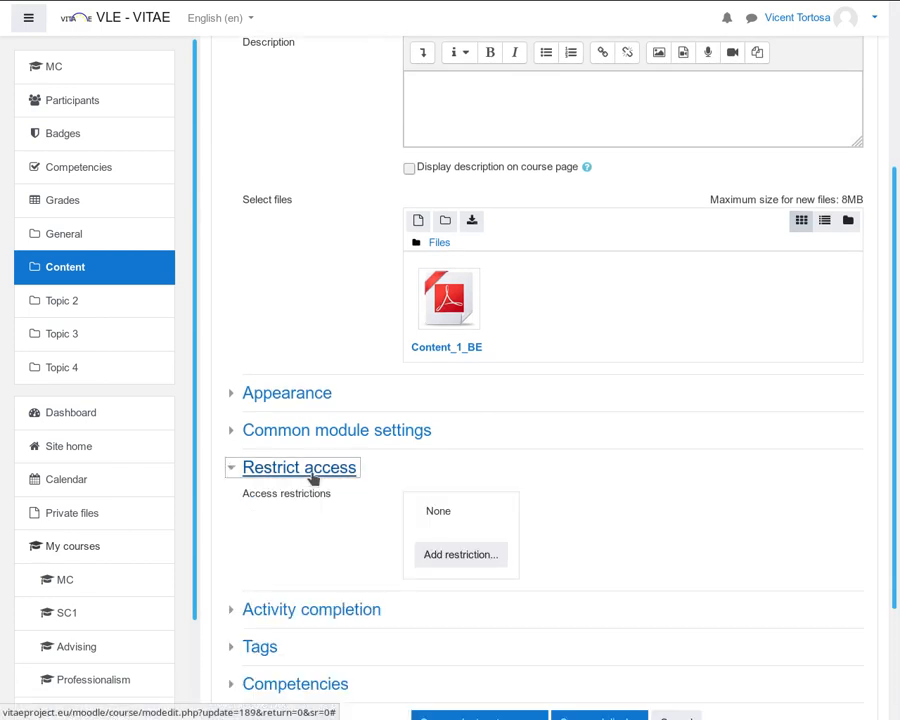
click(444, 560)
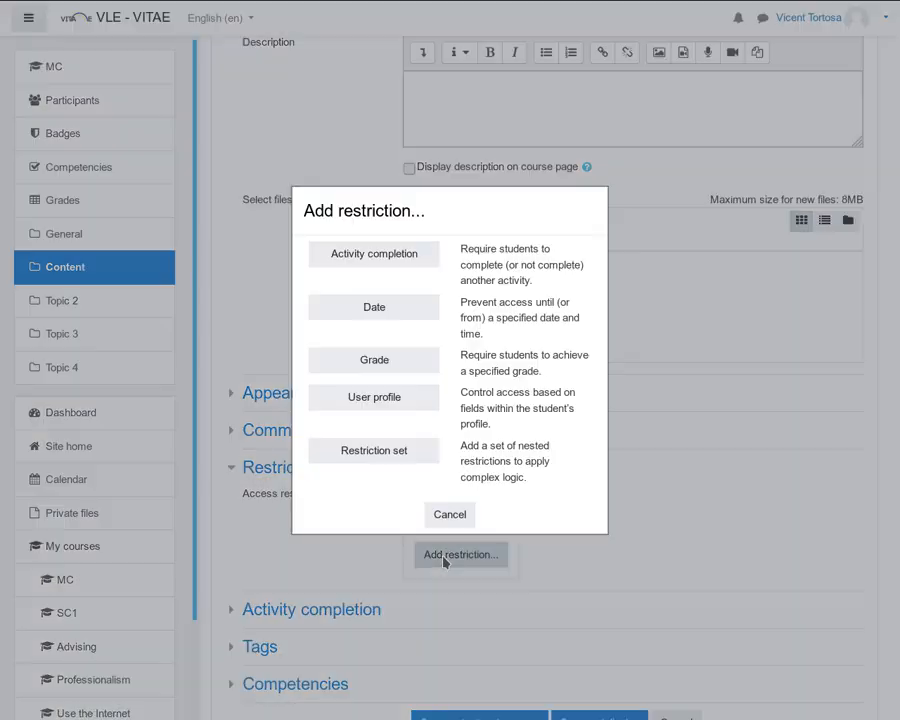
click(372, 400)
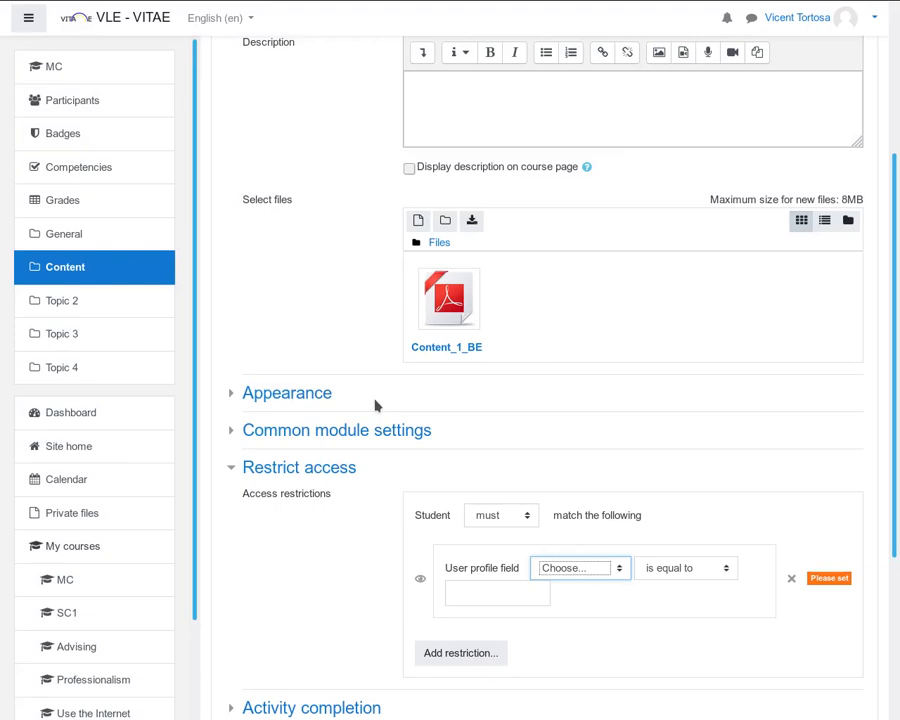
- Require Country to be equal to BE for Content 1 BE and save back to the course
click(606, 567)
click(602, 293)
click(516, 590)
text(B)
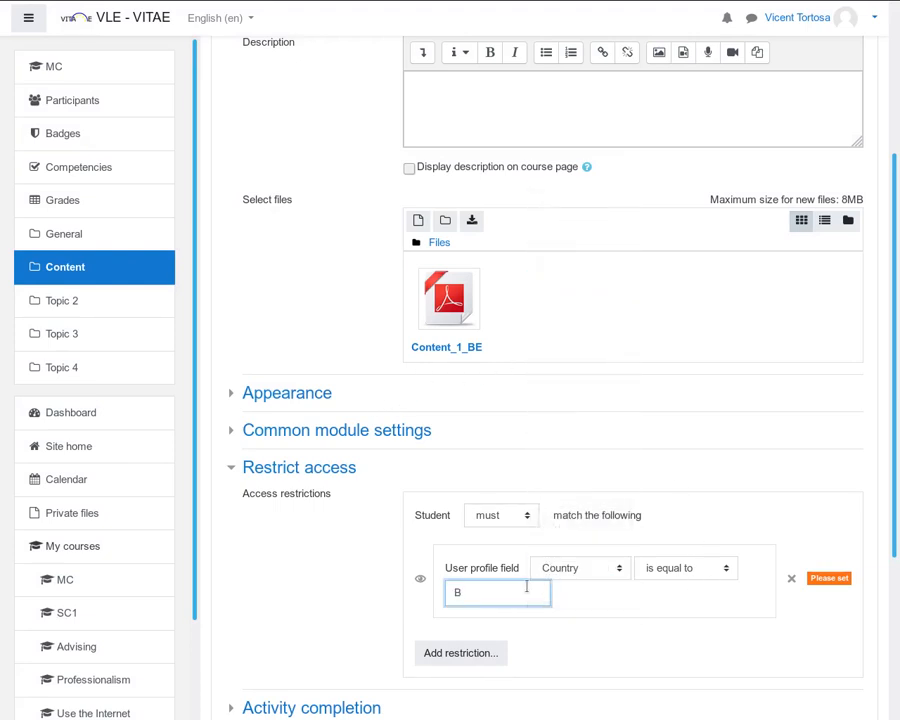
text(E)
click(307, 603)
scroll(363, 588, down, 3)
click(476, 563)
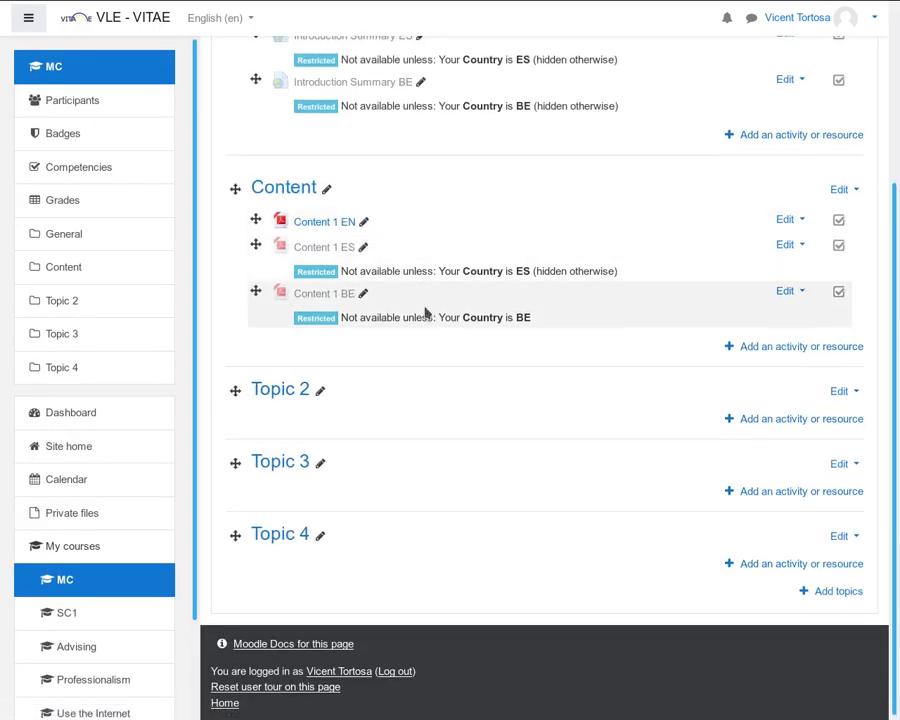
- Hide the Content 1 BE file entirely from students who do not meet its Country restriction, and save back to the course
scroll(424, 310, up, 2)
scroll(420, 316, up, 1)
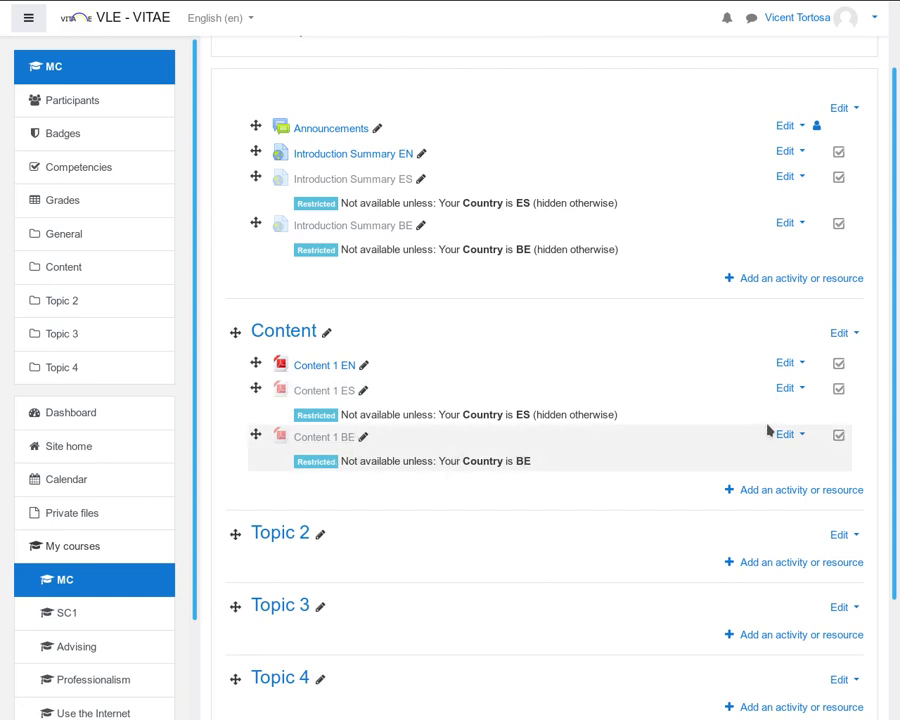
click(797, 437)
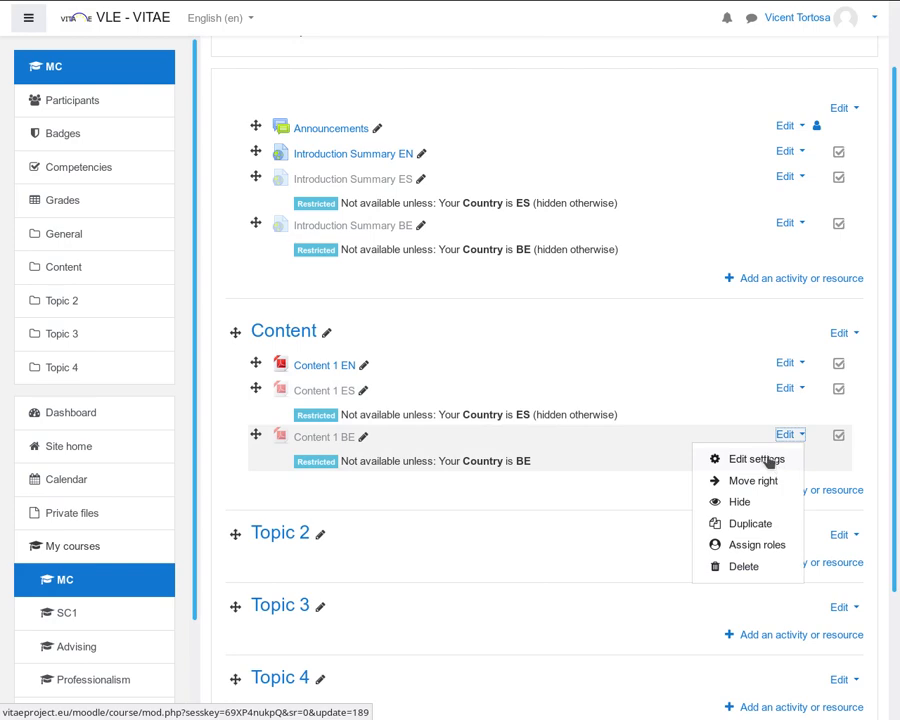
click(767, 460)
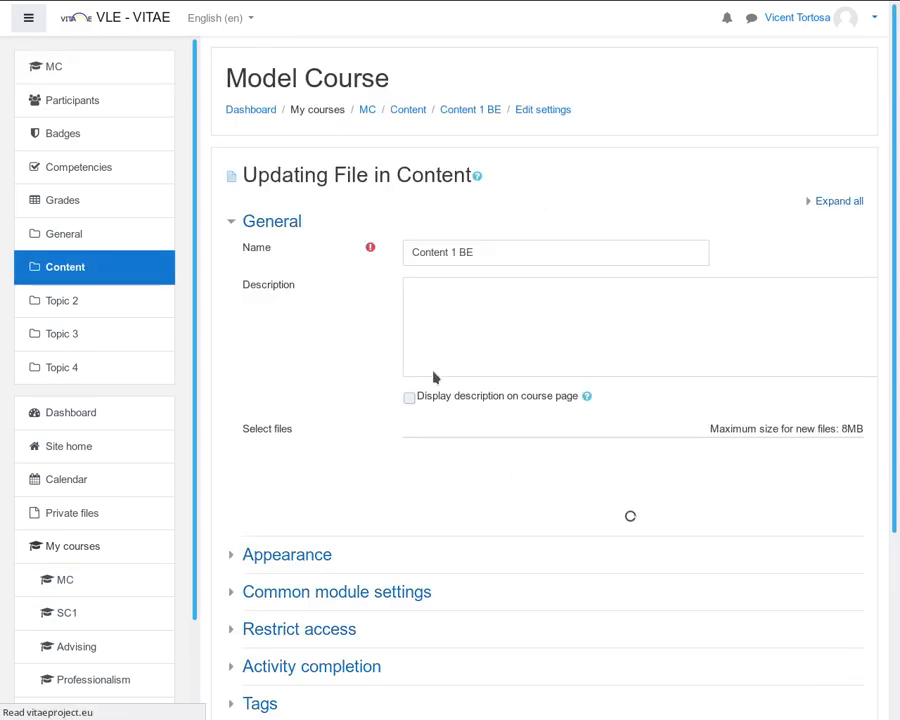
scroll(430, 370, down, 4)
click(253, 455)
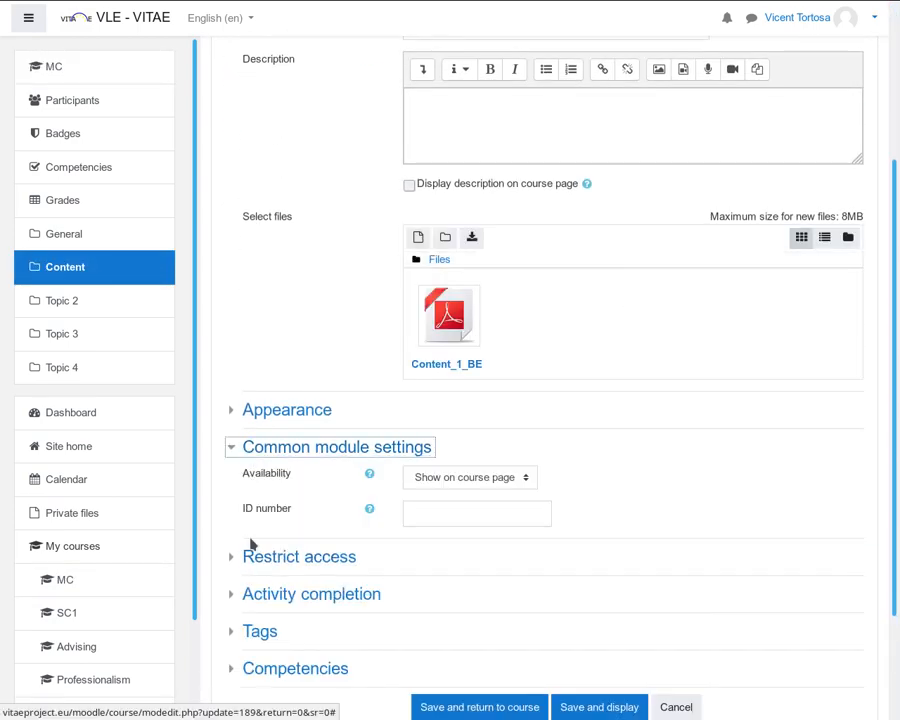
click(263, 566)
scroll(420, 494, down, 2)
click(420, 476)
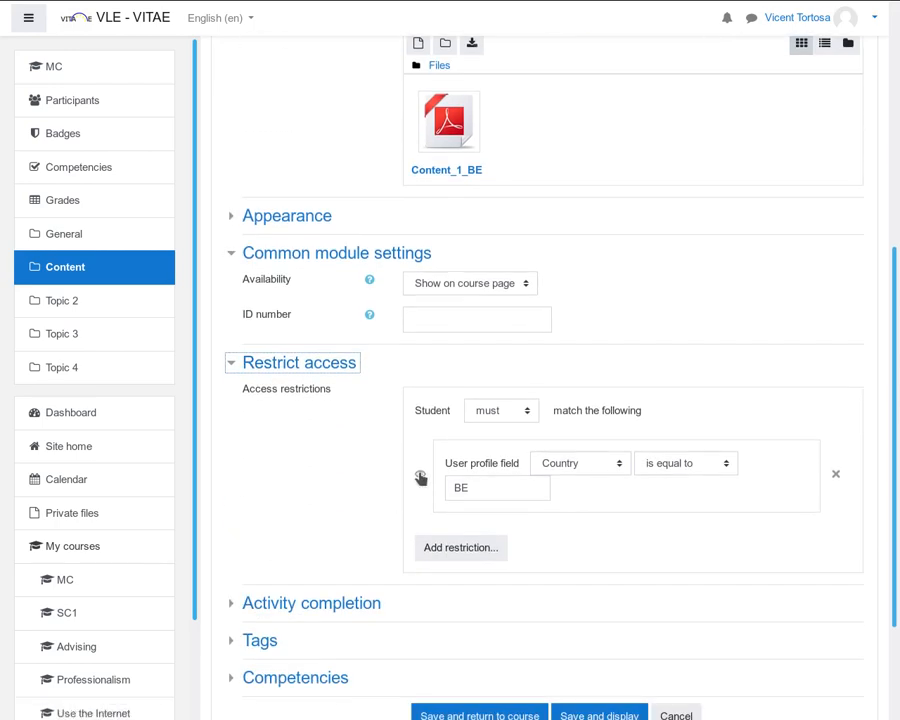
scroll(330, 550, down, 2)
click(455, 566)
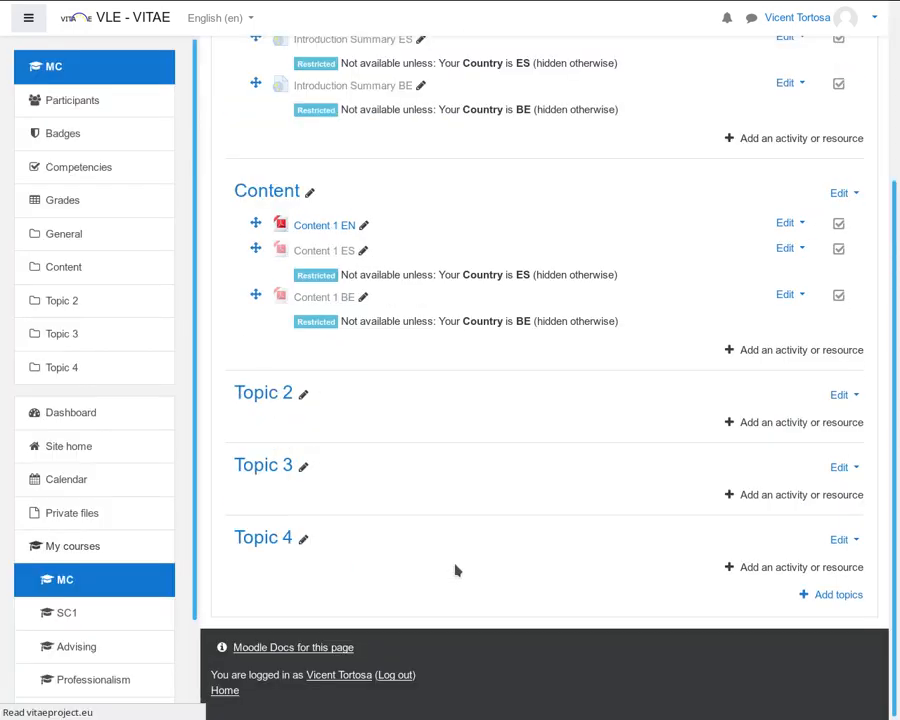
- Rename the Topic 2 section as Videos
scroll(385, 398, up, 2)
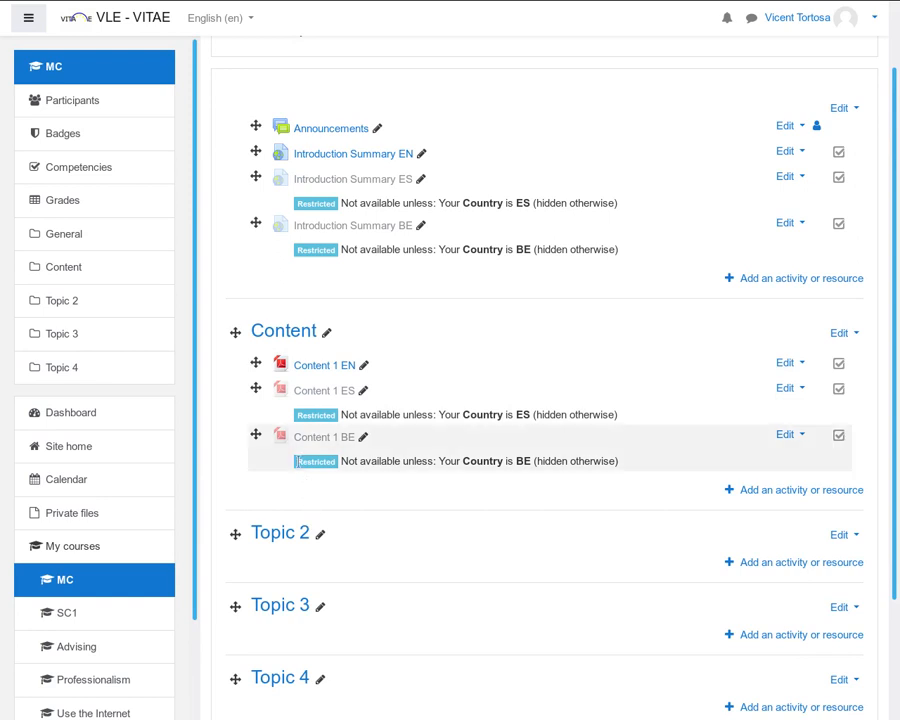
click(321, 538)
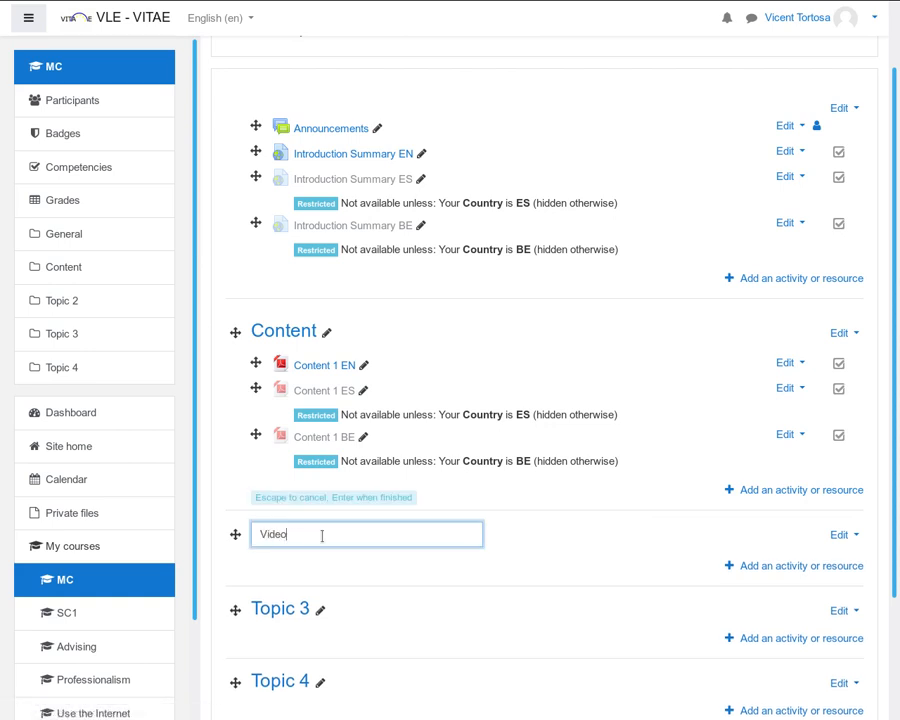
key(Return)
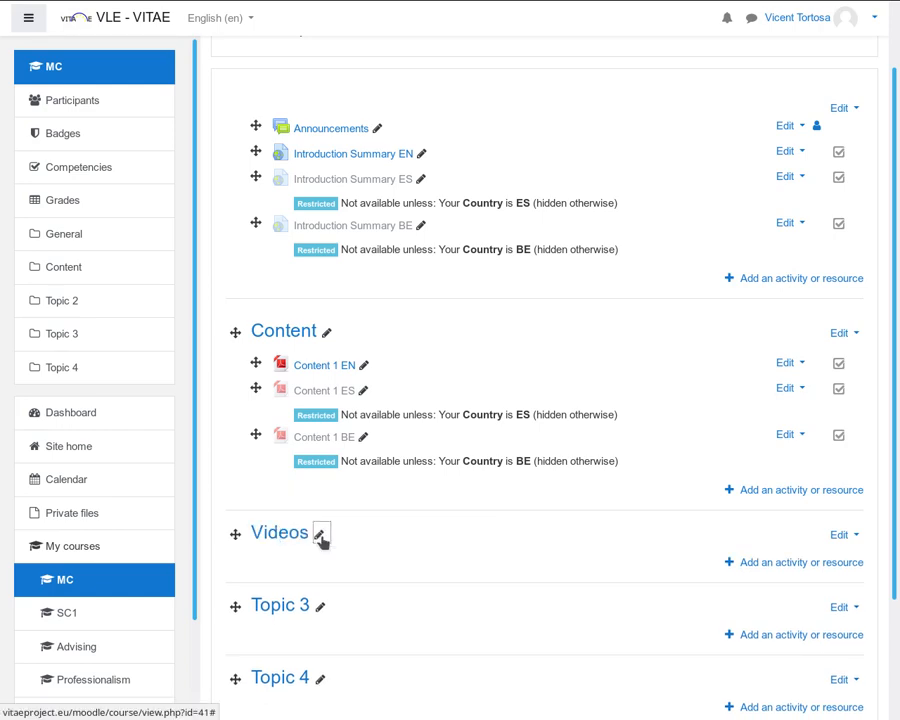
- Add a new Label resource to the Videos section
scroll(345, 530, down, 3)
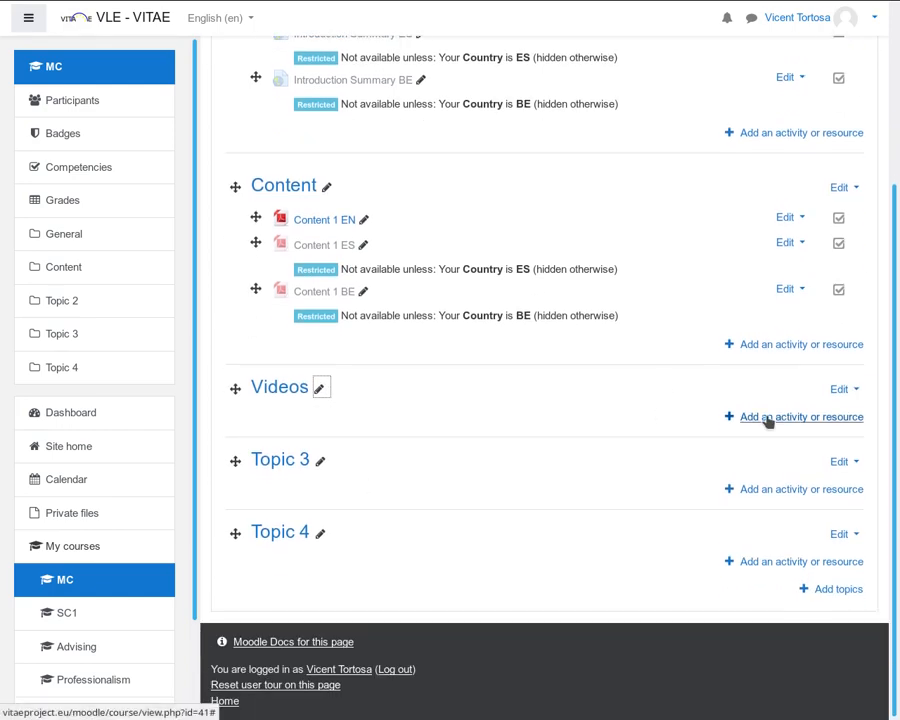
click(768, 417)
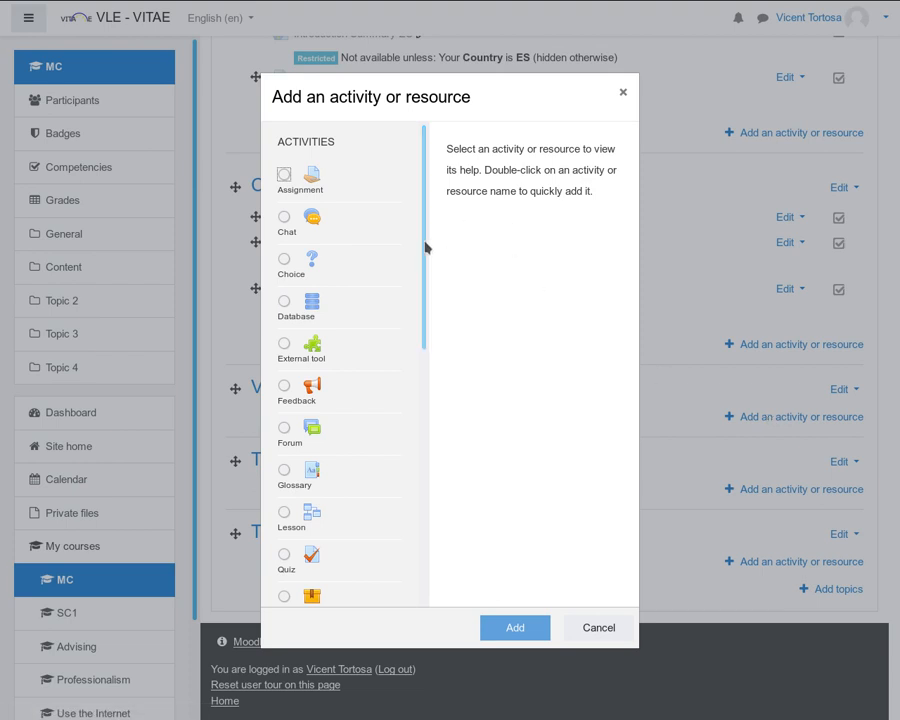
drag(425, 245, 398, 552)
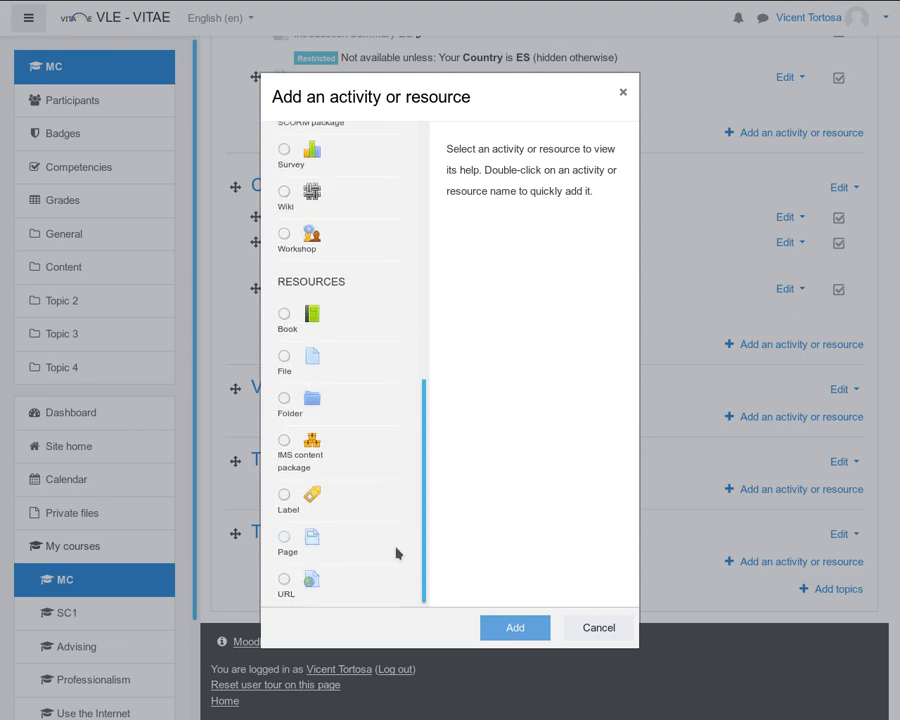
click(285, 497)
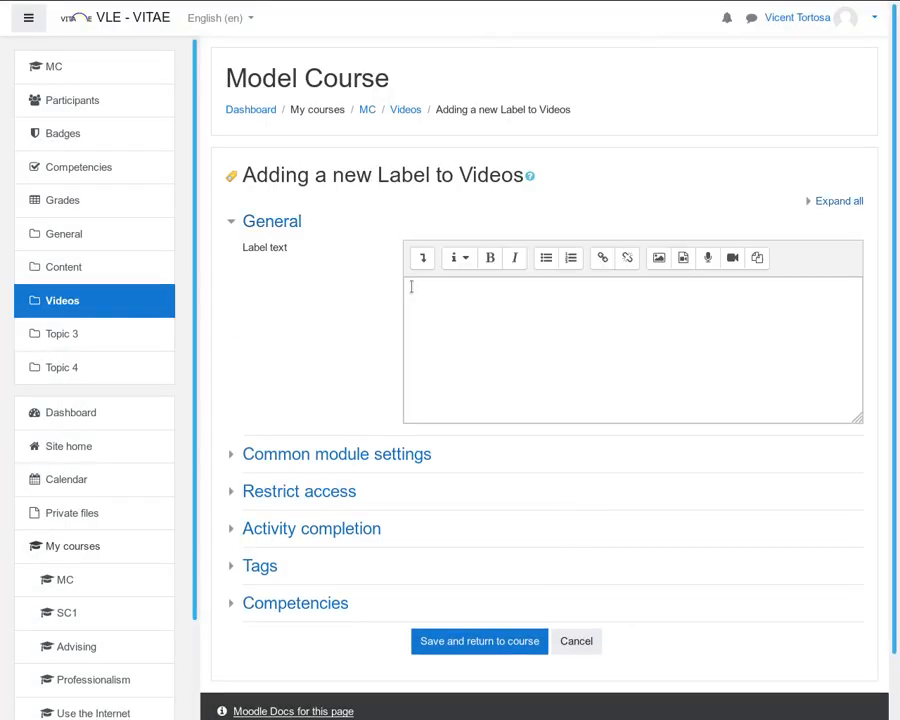
- Start inserting a video by source URL into the label text, and switch to the VITAE Project channel on YouTube
click(683, 260)
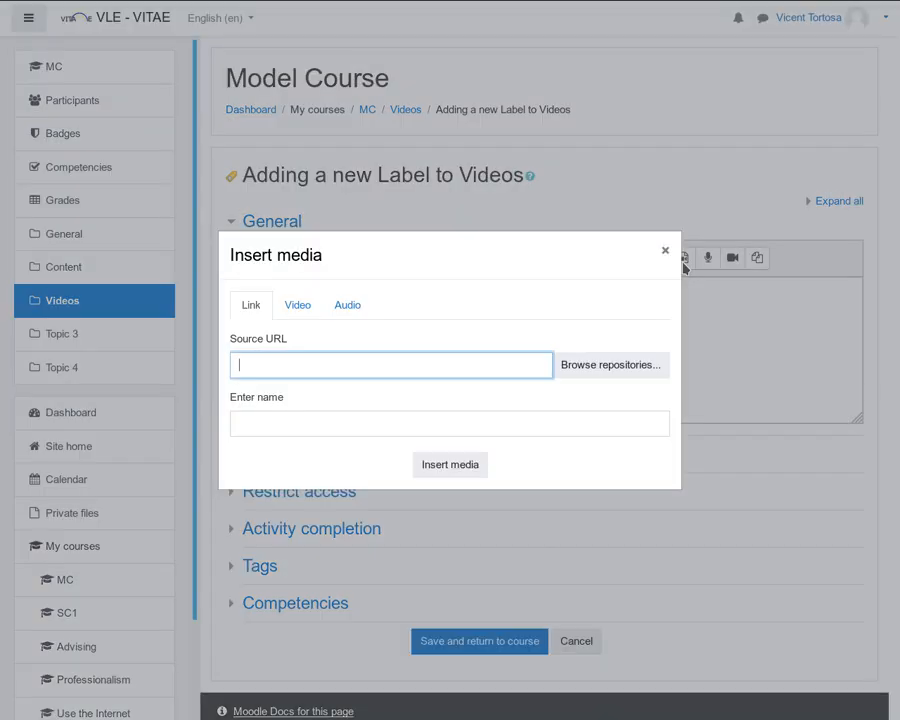
click(298, 306)
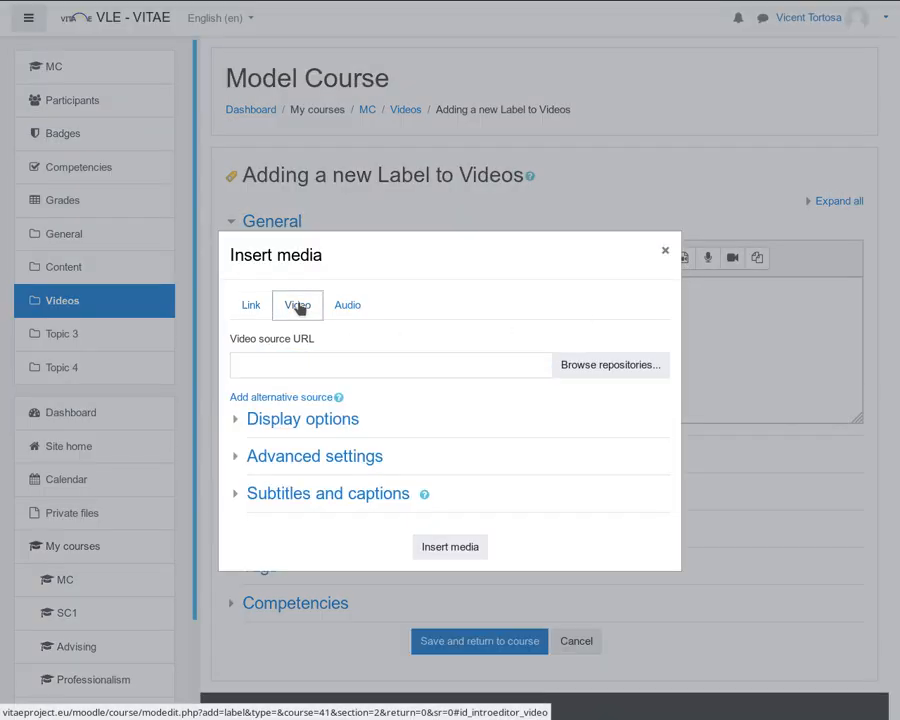
double_click(249, 341)
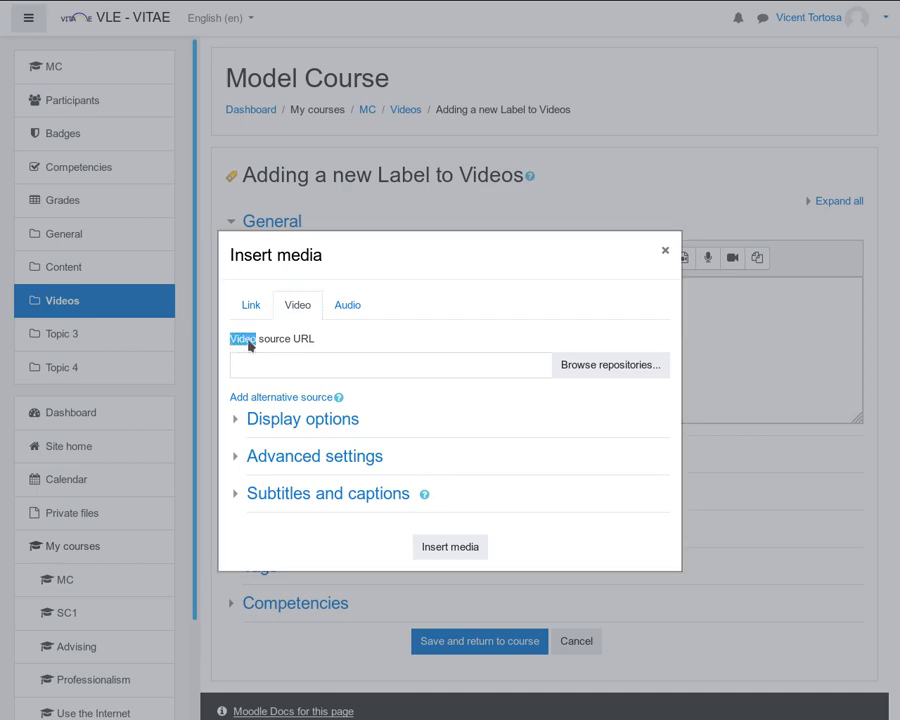
drag(249, 341, 311, 338)
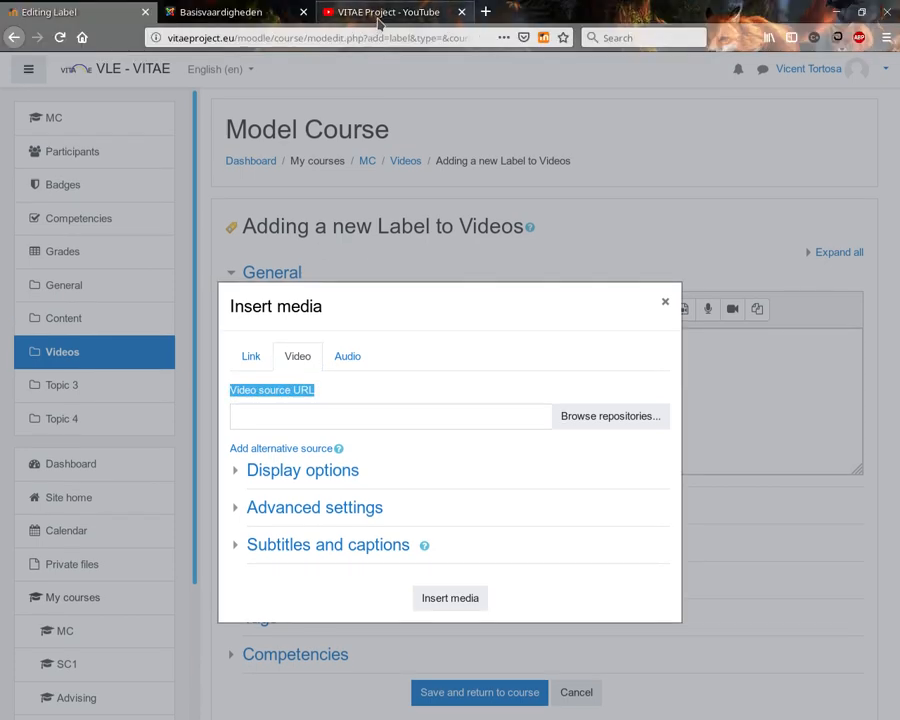
click(378, 14)
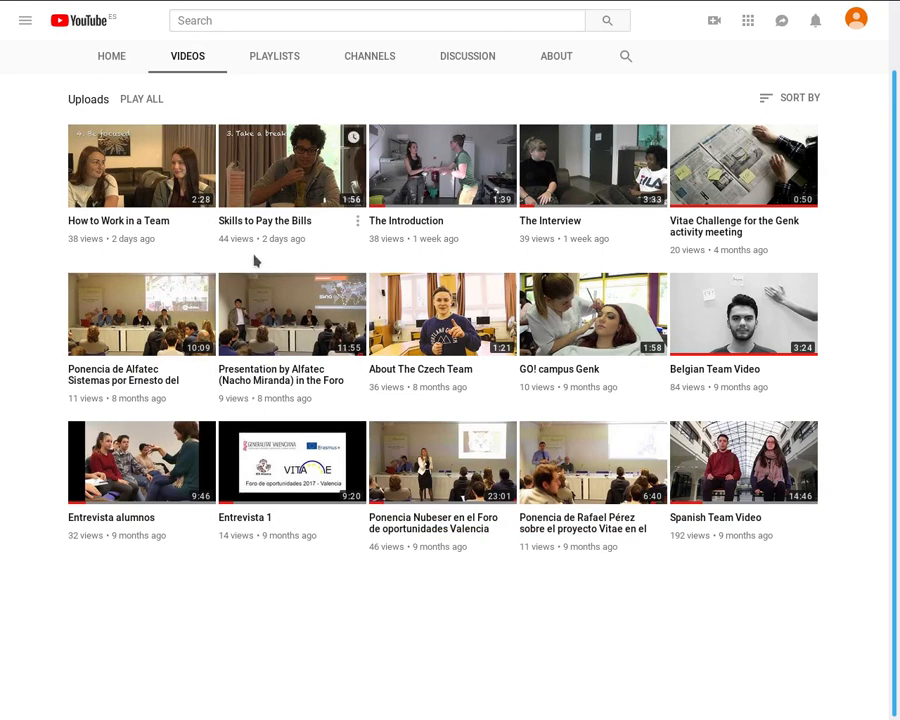
- Open The Introduction video, pause it, remove the &t=11s time parameter from its address, select the link, and return to the channel's uploads
click(440, 170)
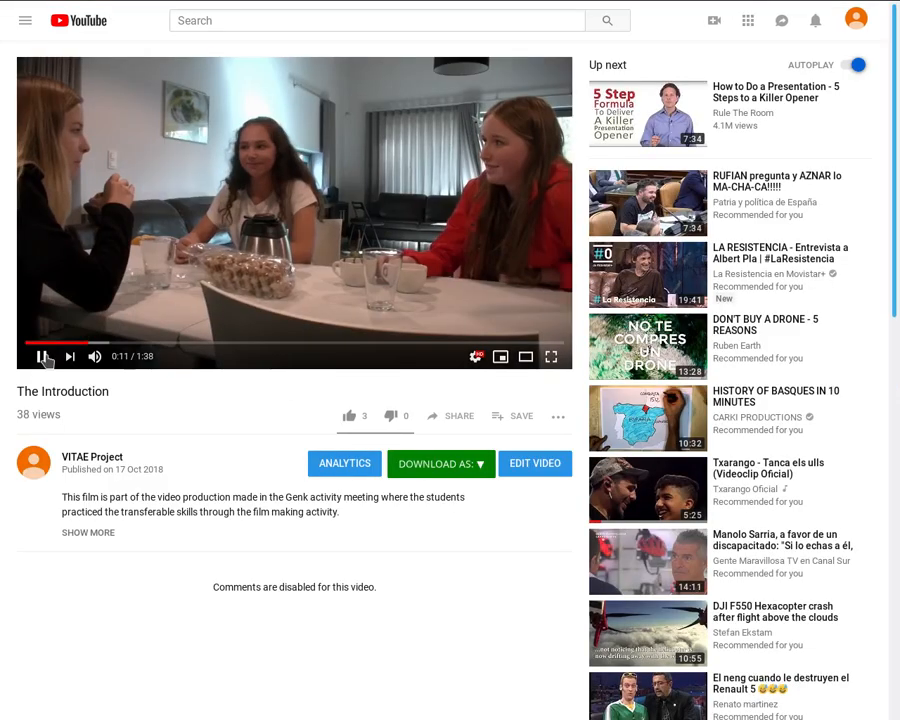
click(43, 358)
mouse_move(270, 38)
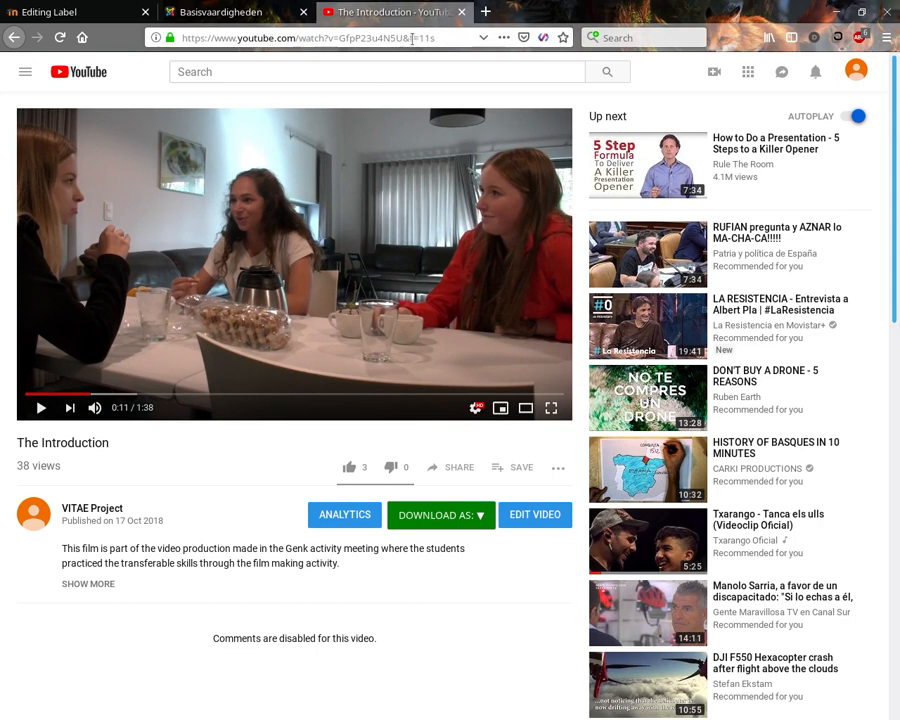
drag(411, 38, 163, 42)
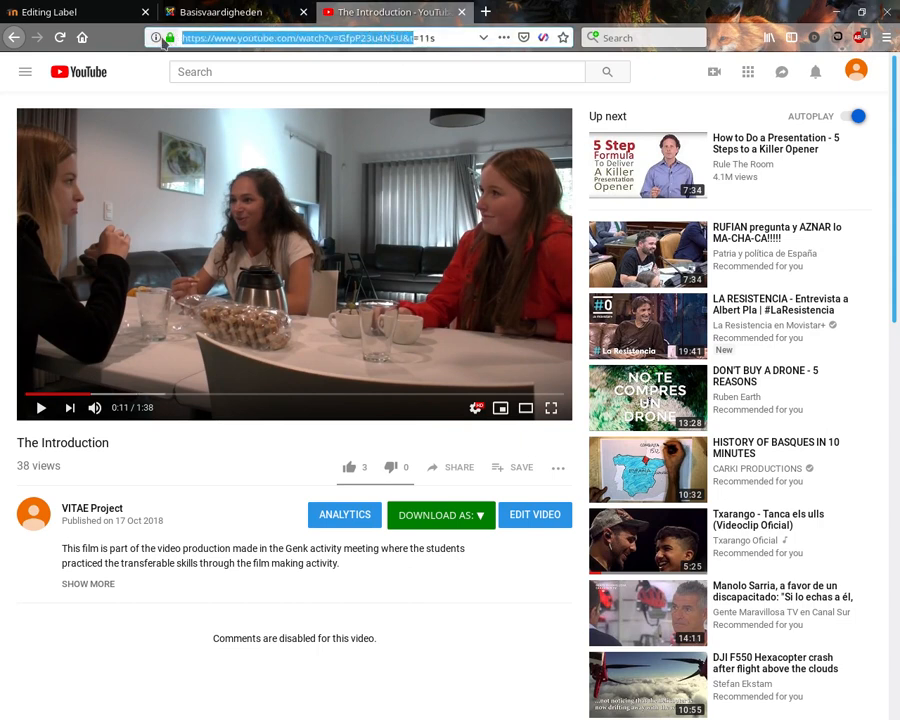
click(398, 38)
drag(403, 38, 440, 42)
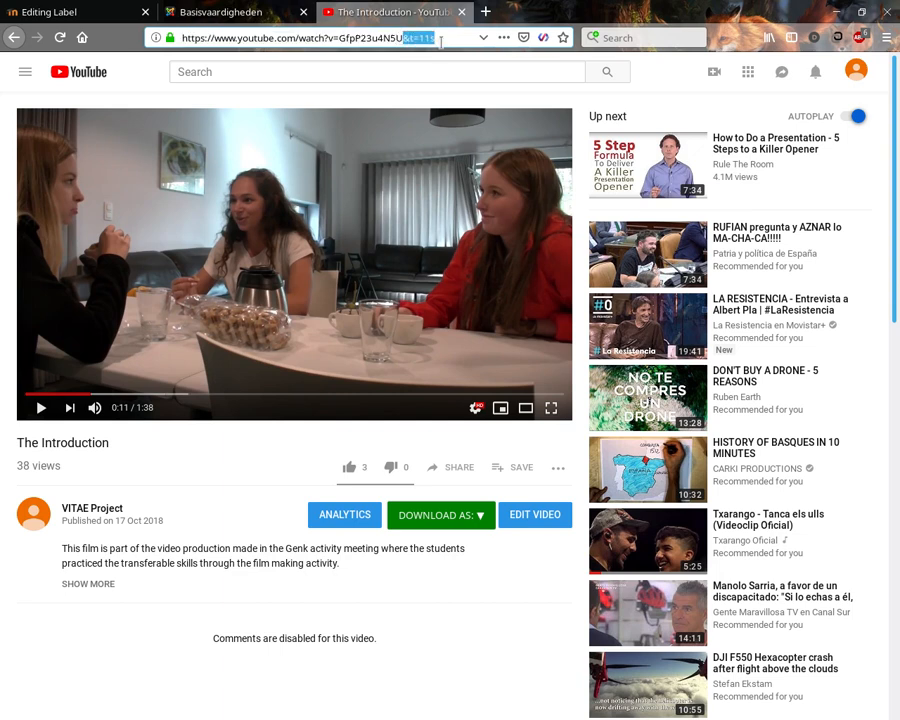
click(405, 38)
drag(407, 38, 452, 42)
key(BackSpace)
key(BackSpace)
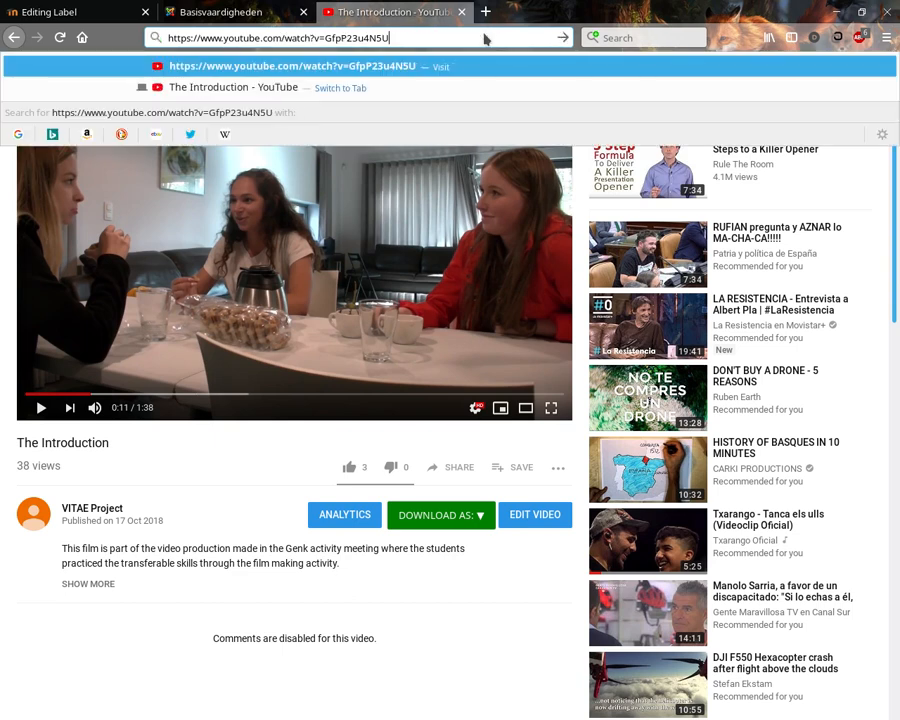
triple_click(484, 36)
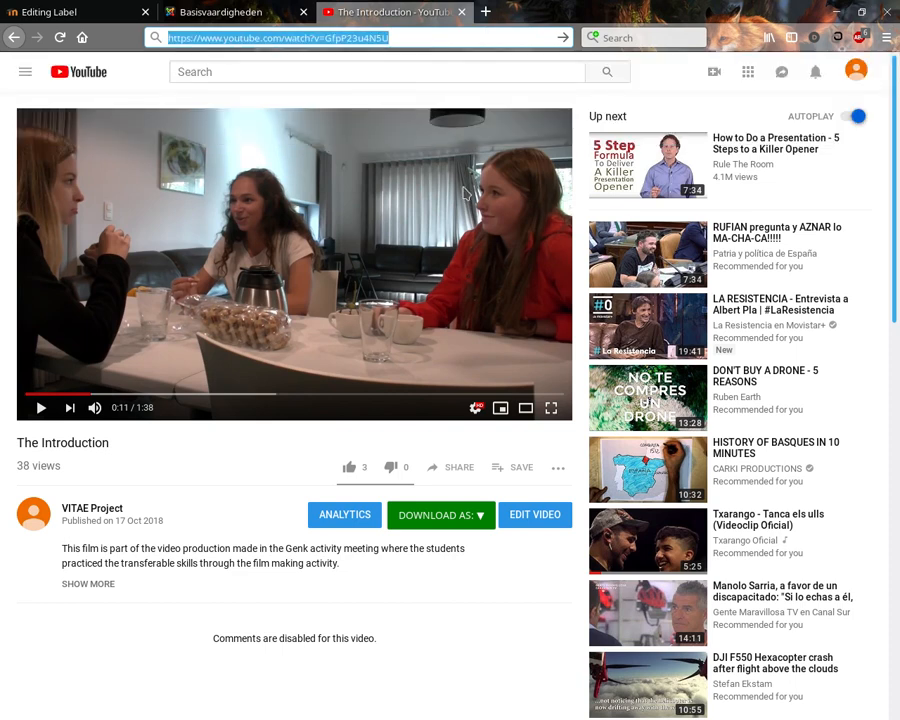
click(15, 40)
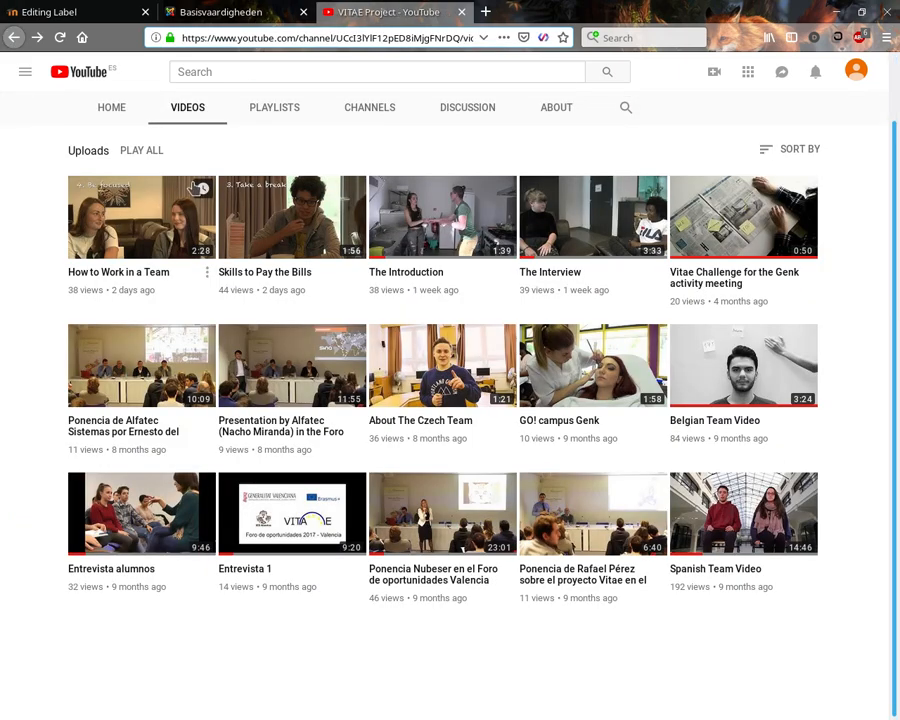
- Open the How to Work in a Team video, copy its full address, and pause playback
click(100, 232)
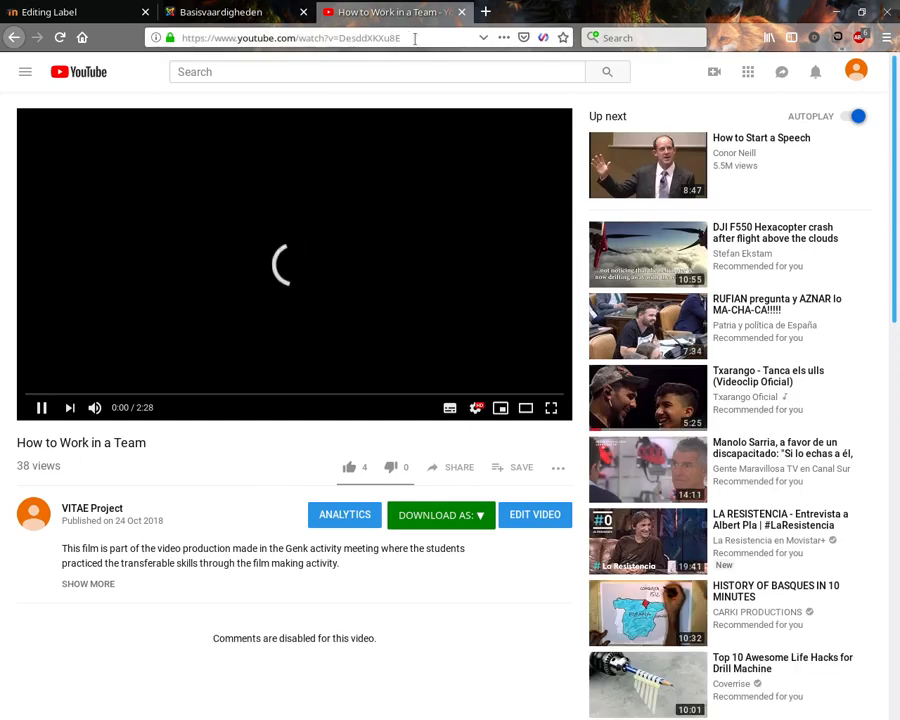
drag(418, 39, 157, 41)
key(ctrl+c)
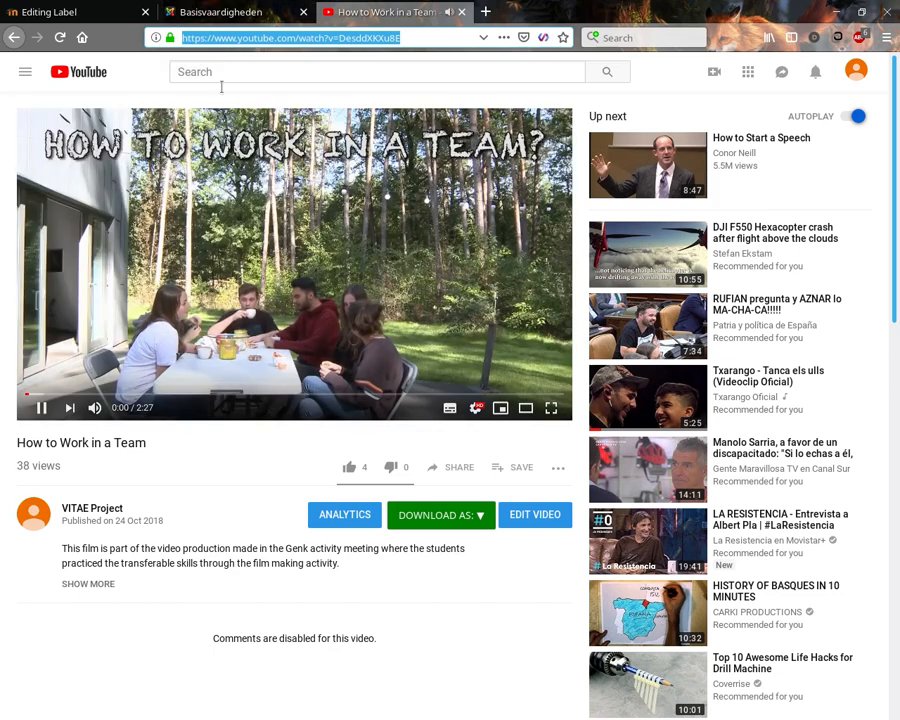
click(41, 410)
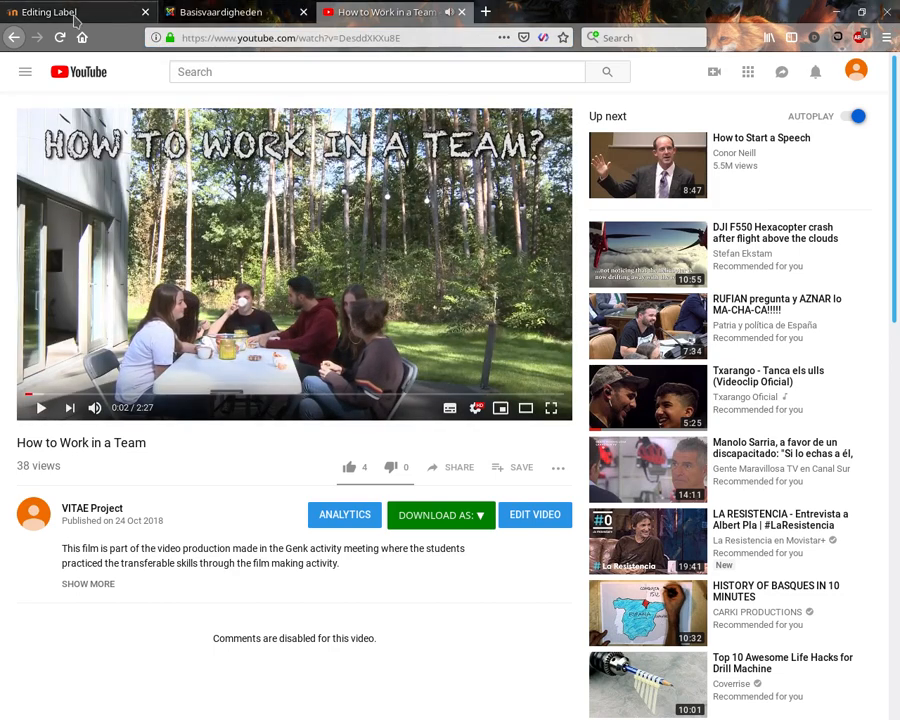
click(24, 12)
click(263, 362)
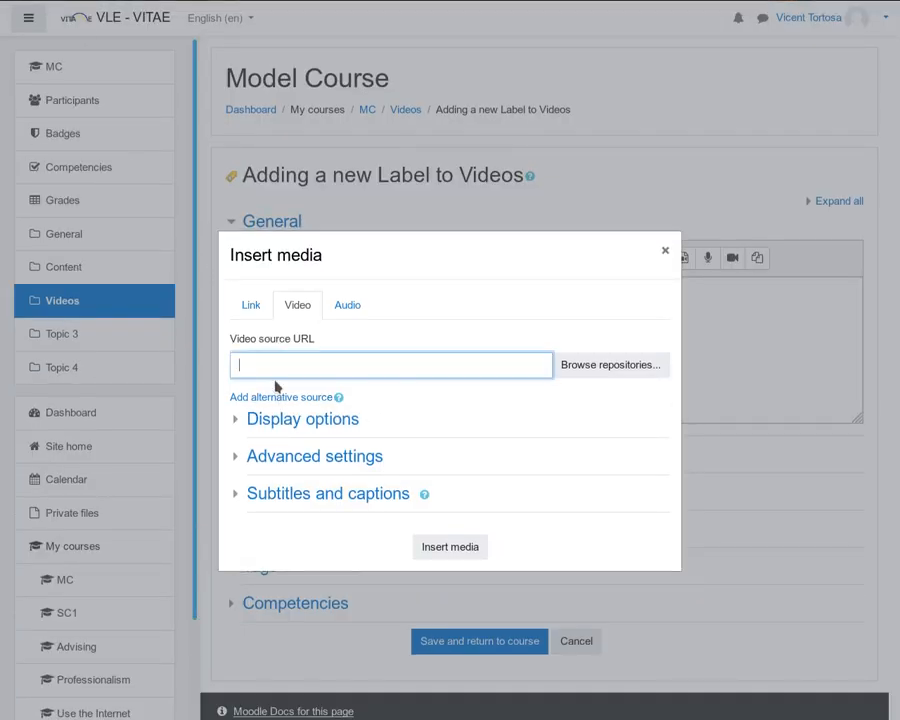
key(ctrl+v)
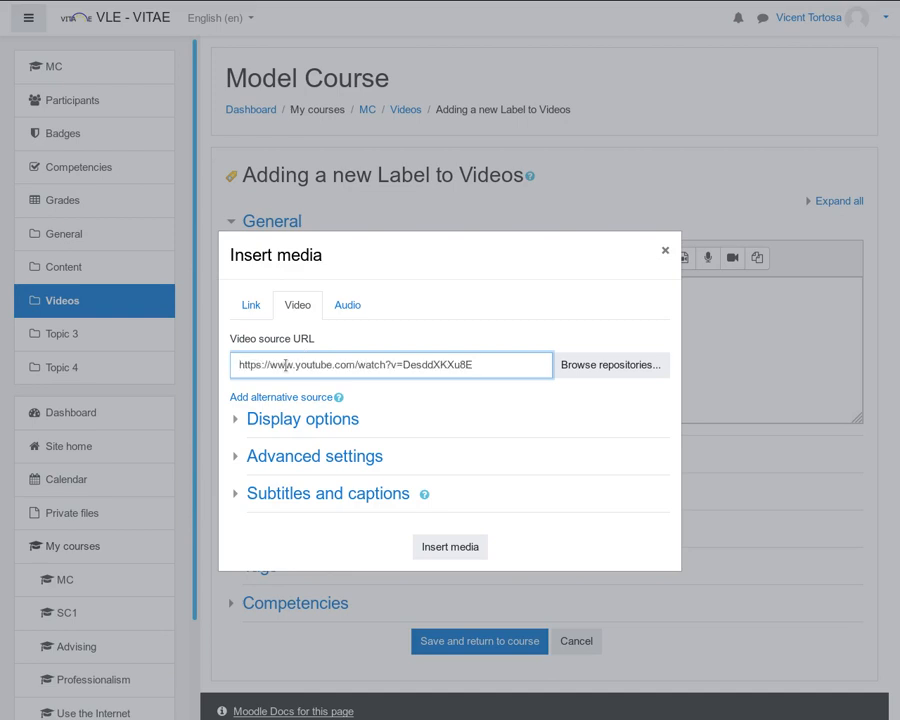
click(462, 545)
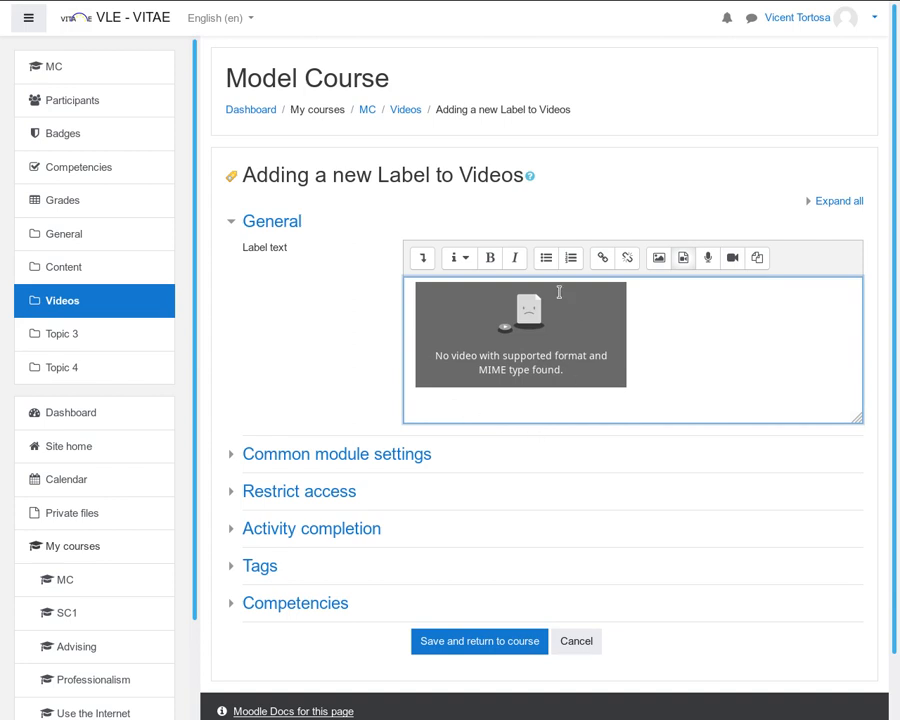
click(480, 643)
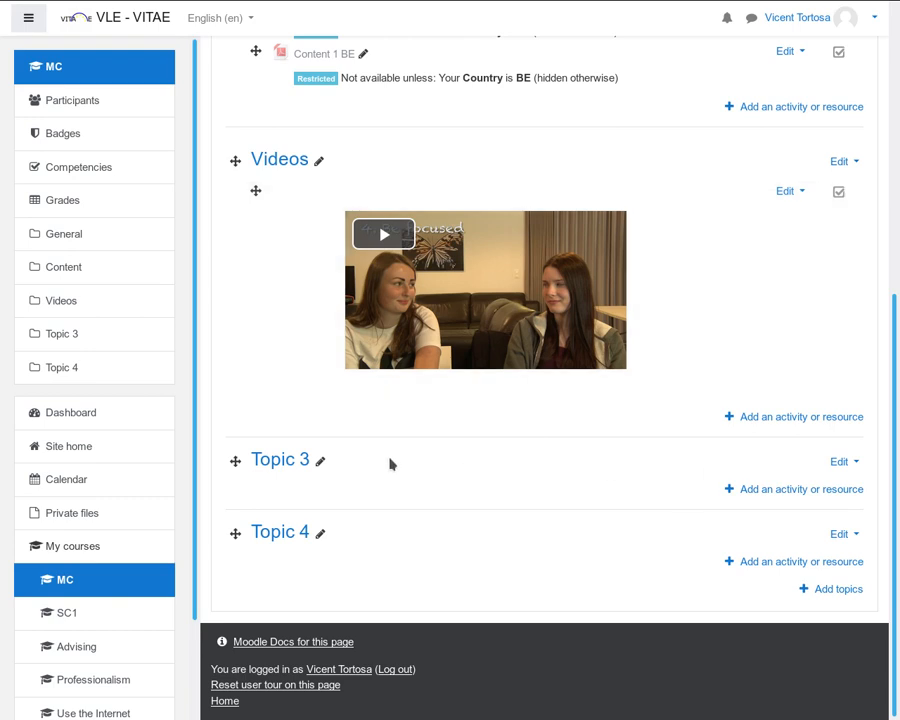
- Rename the Topic 3 section as Activities
click(320, 465)
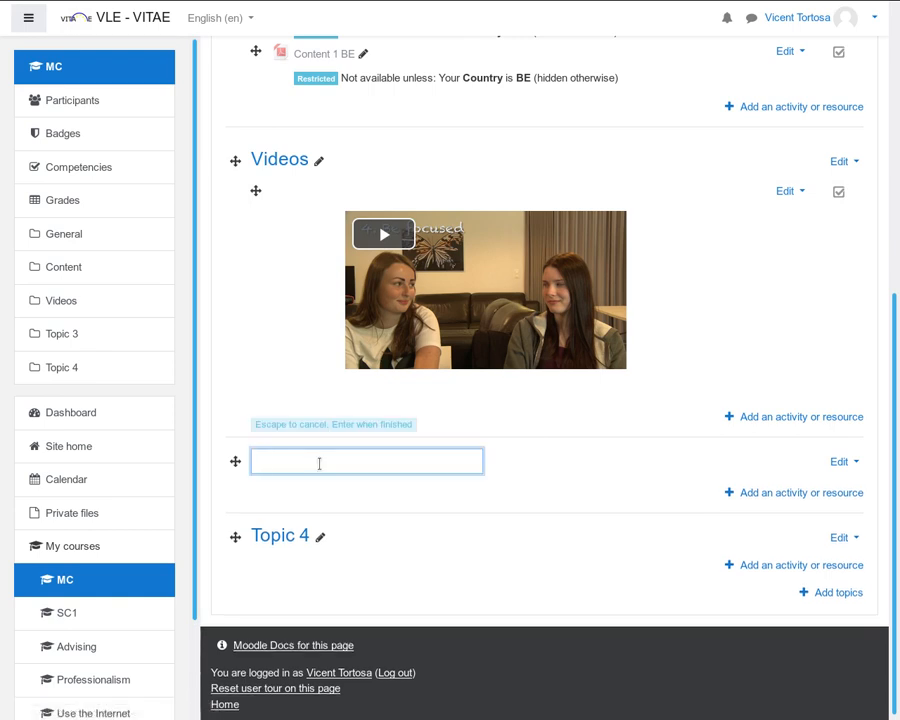
text(Activities)
key(Return)
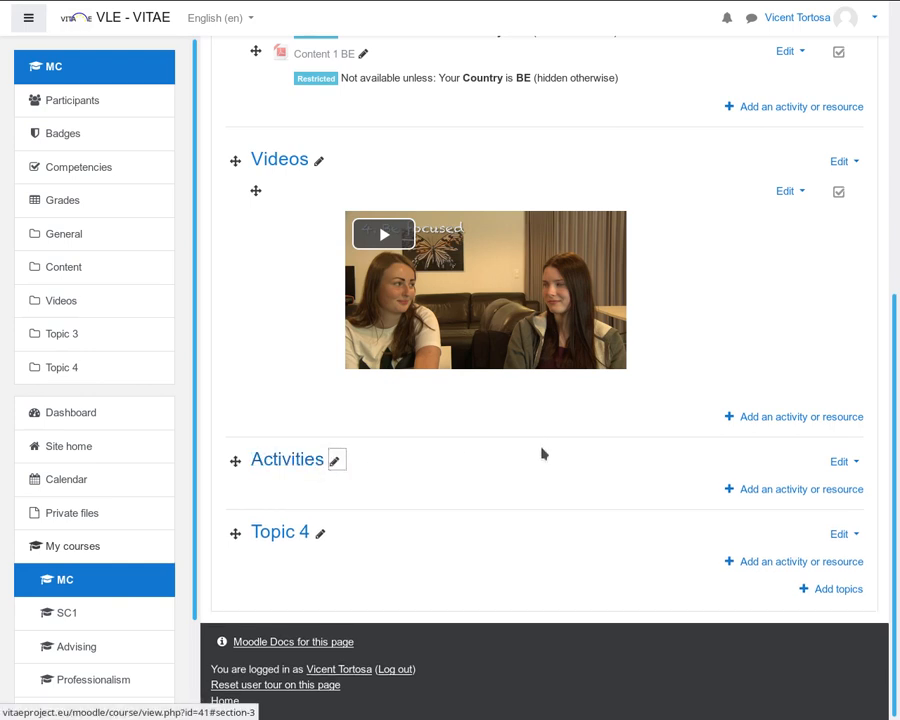
click(755, 490)
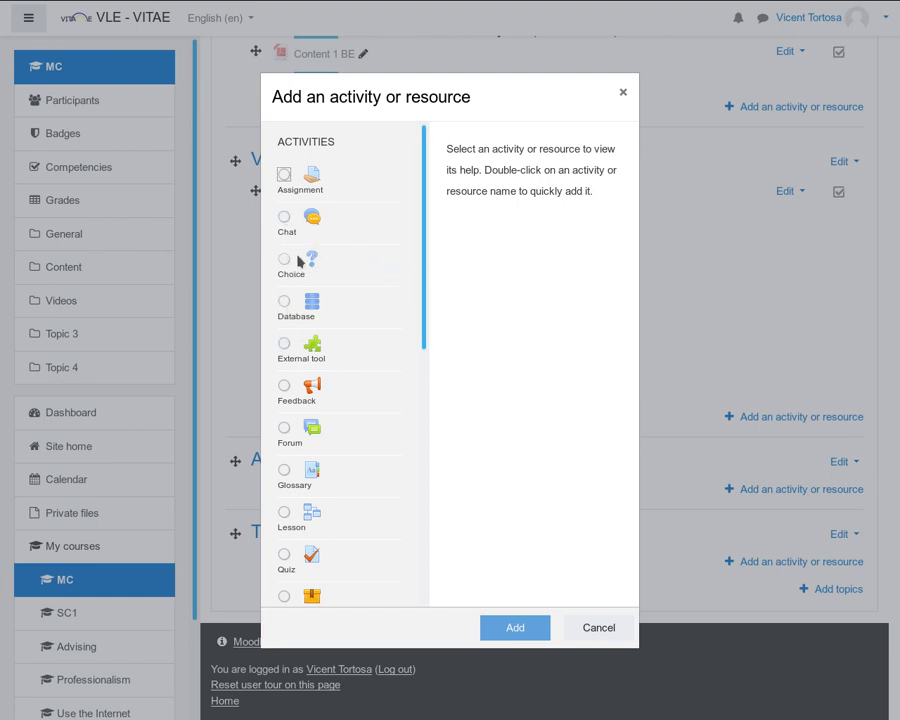
click(289, 564)
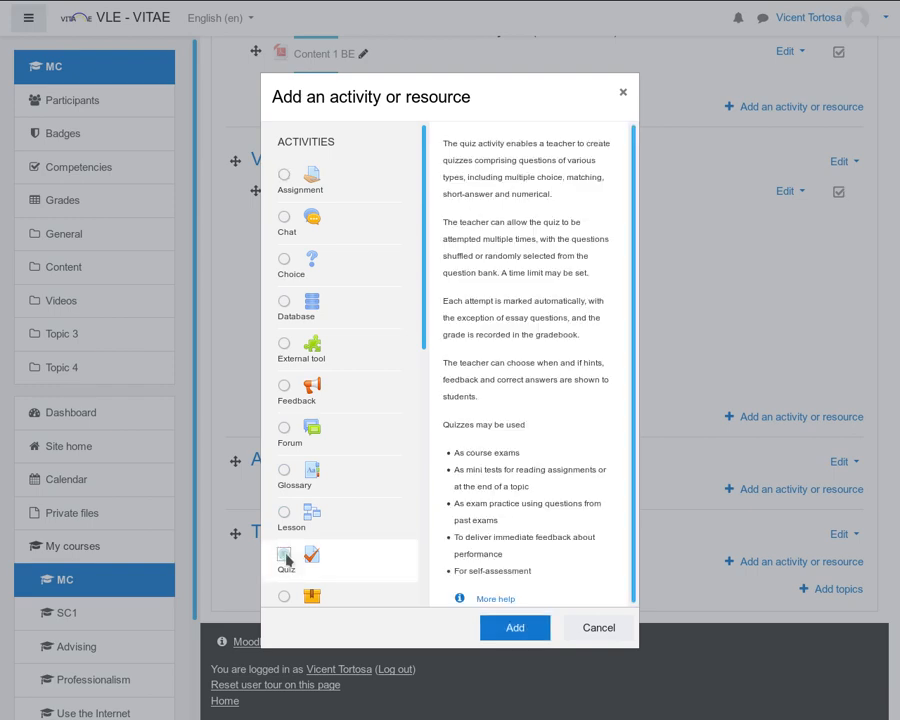
scroll(349, 537, down, 2)
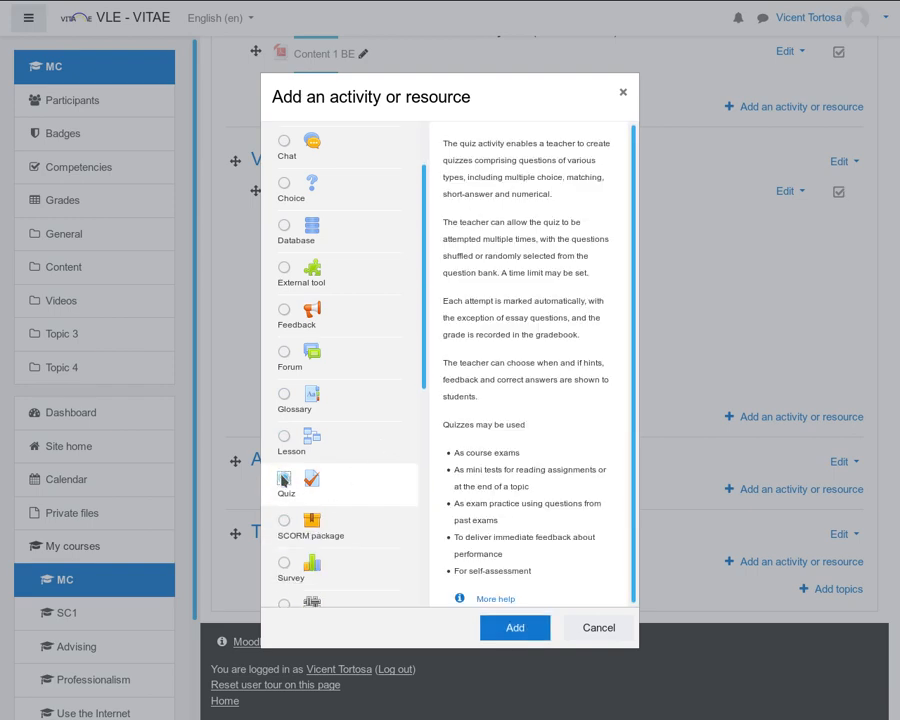
click(594, 628)
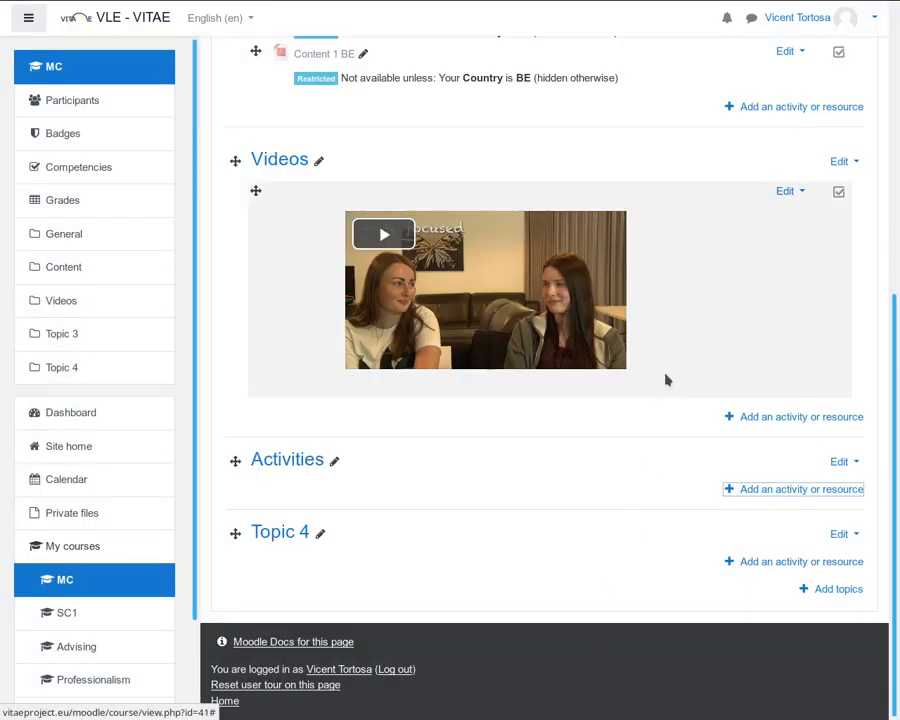
- Open the course's question bank, look over the question types available for a new question, and cancel without adding one
scroll(644, 416, up, 10)
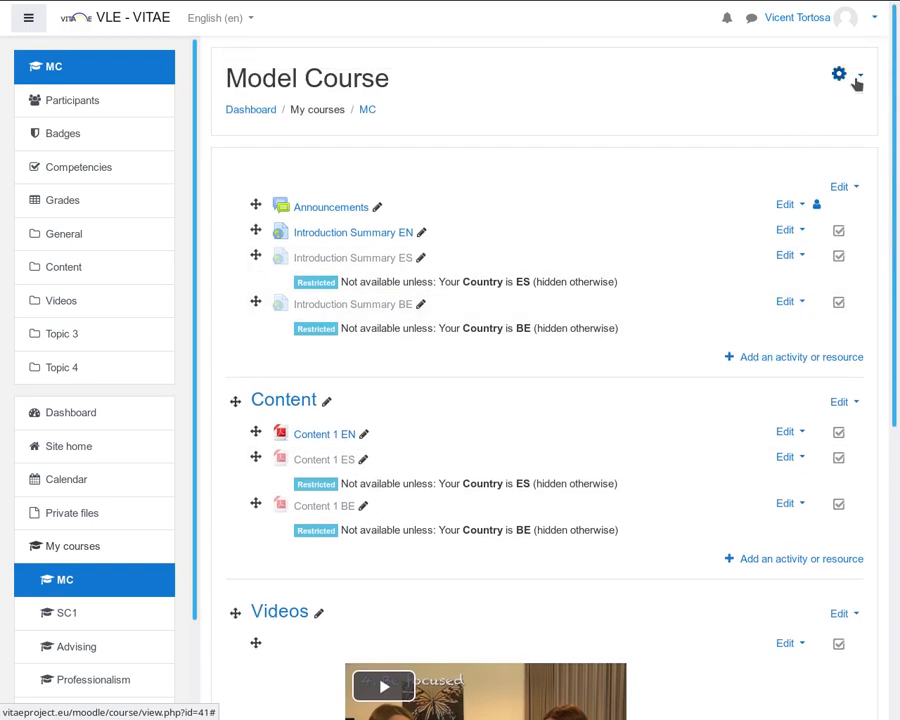
click(856, 76)
click(786, 294)
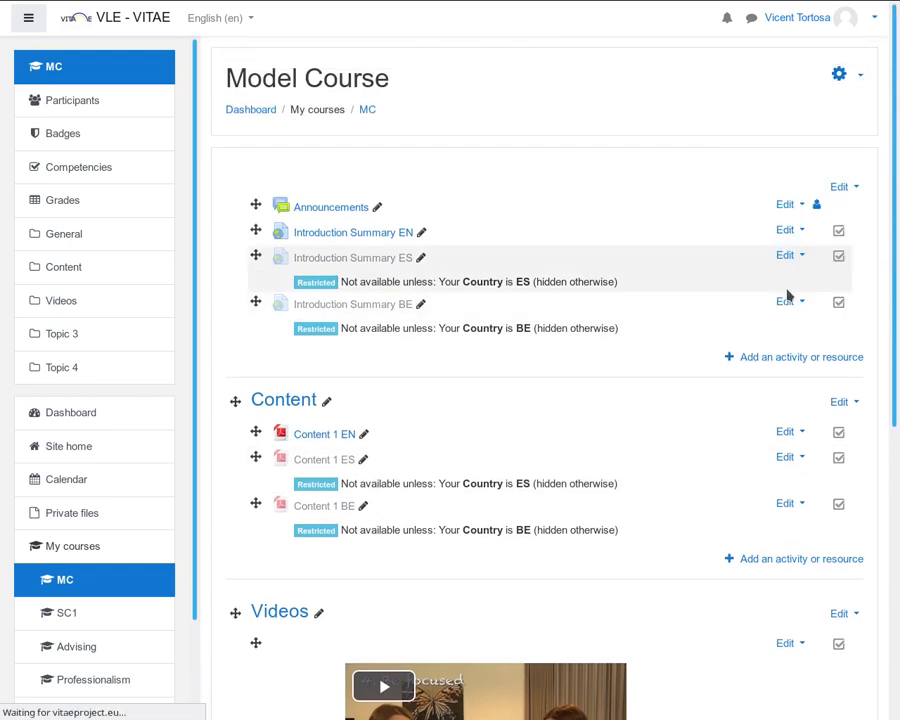
scroll(484, 418, down, 2)
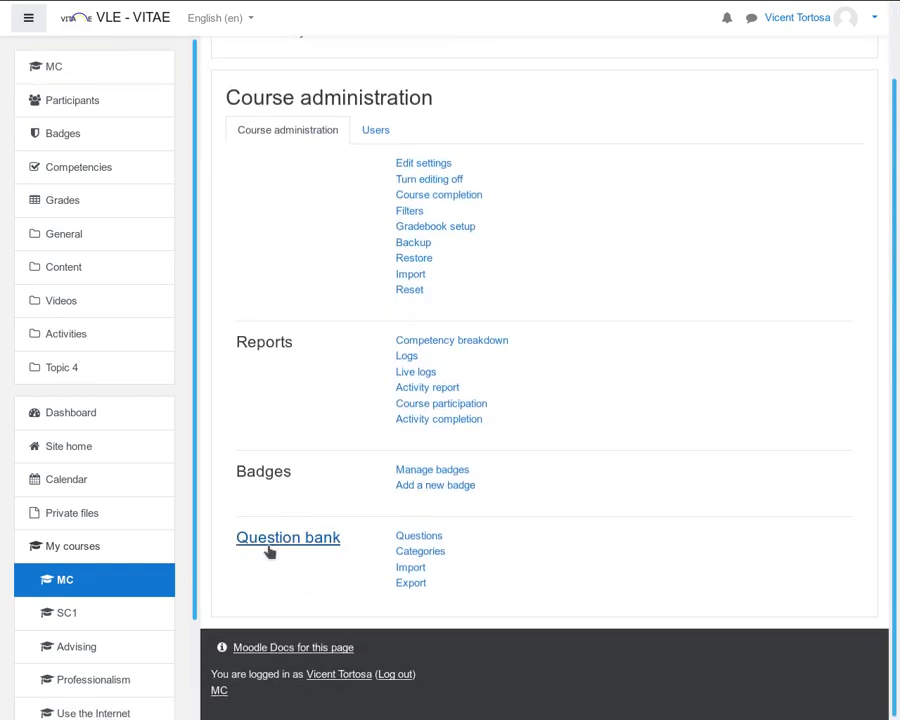
click(427, 540)
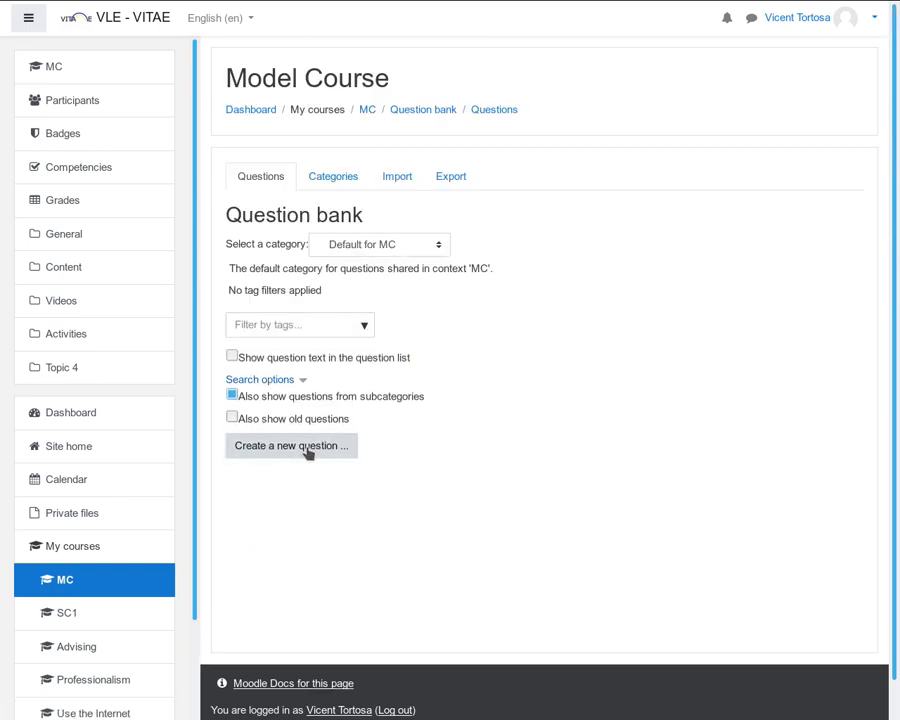
click(308, 452)
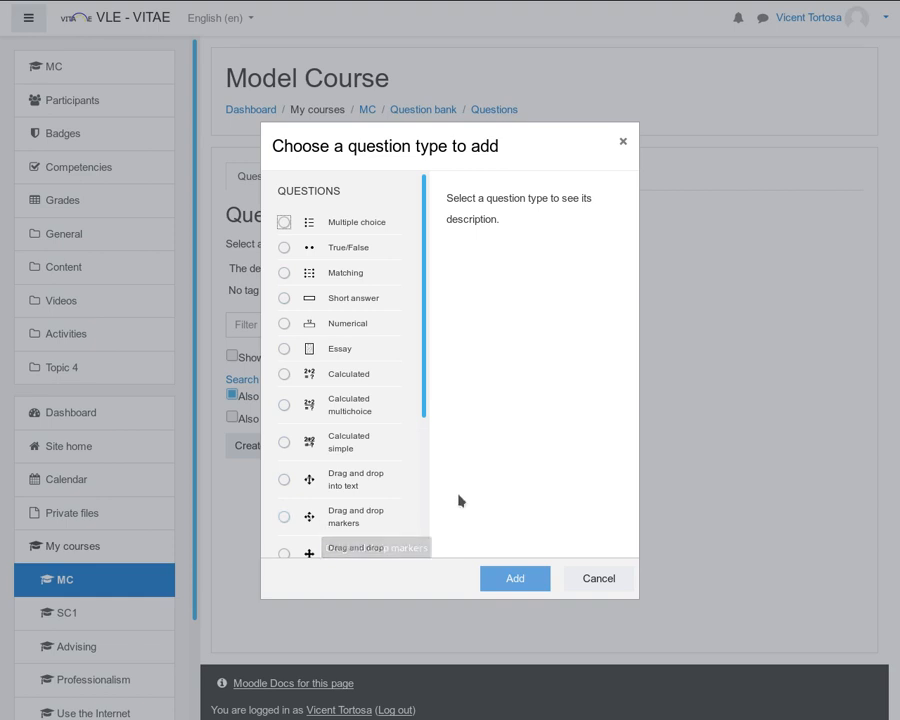
click(597, 580)
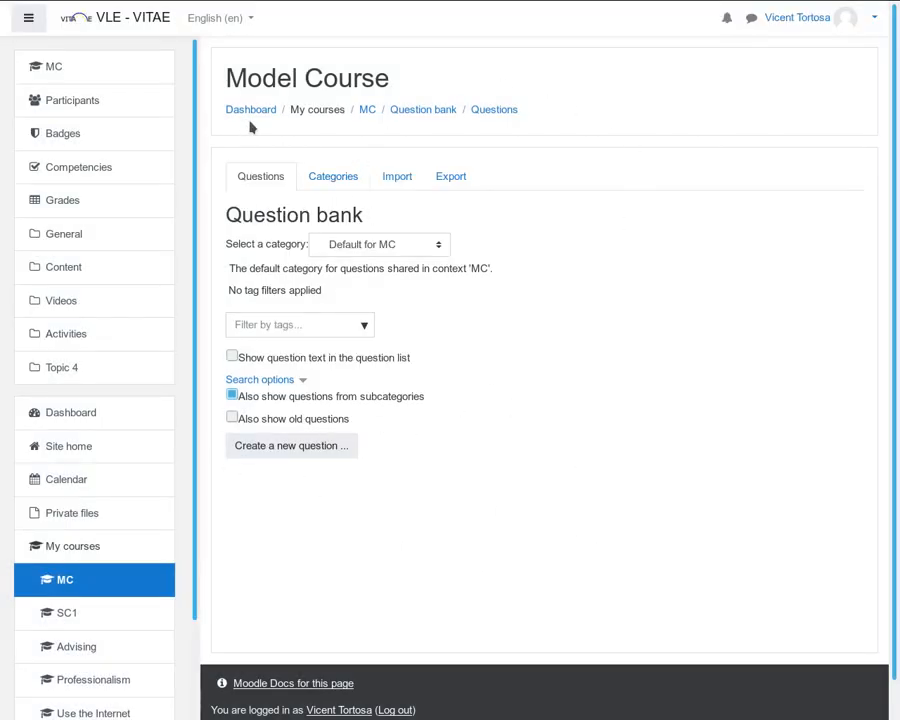
- Return to the course and add a quiz named Quiz 1 to the Activities section, saving back to the course
click(368, 110)
scroll(508, 444, down, 5)
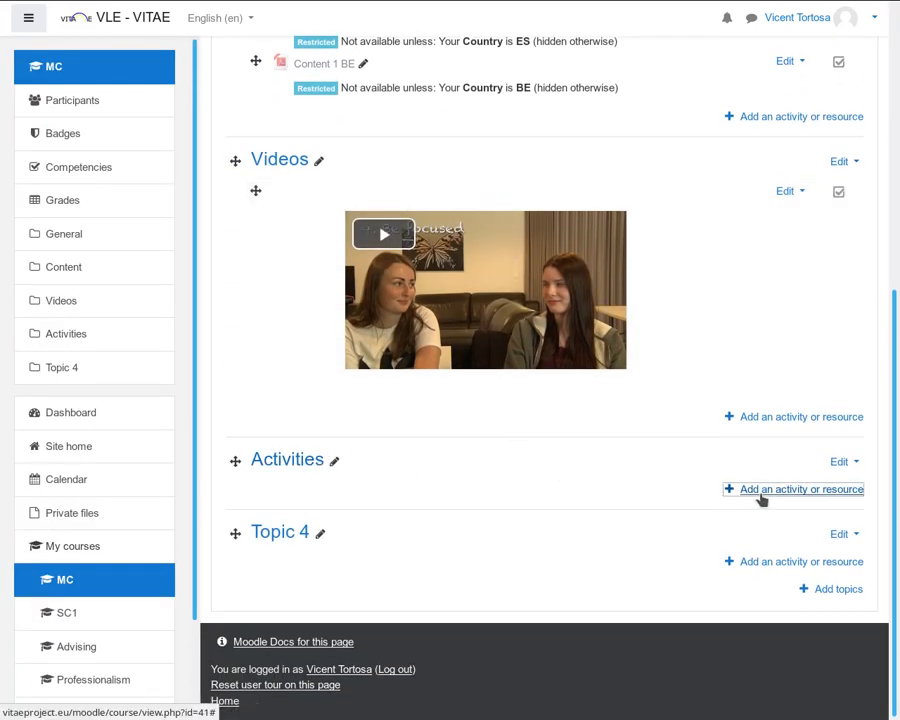
click(762, 492)
scroll(316, 467, down, 2)
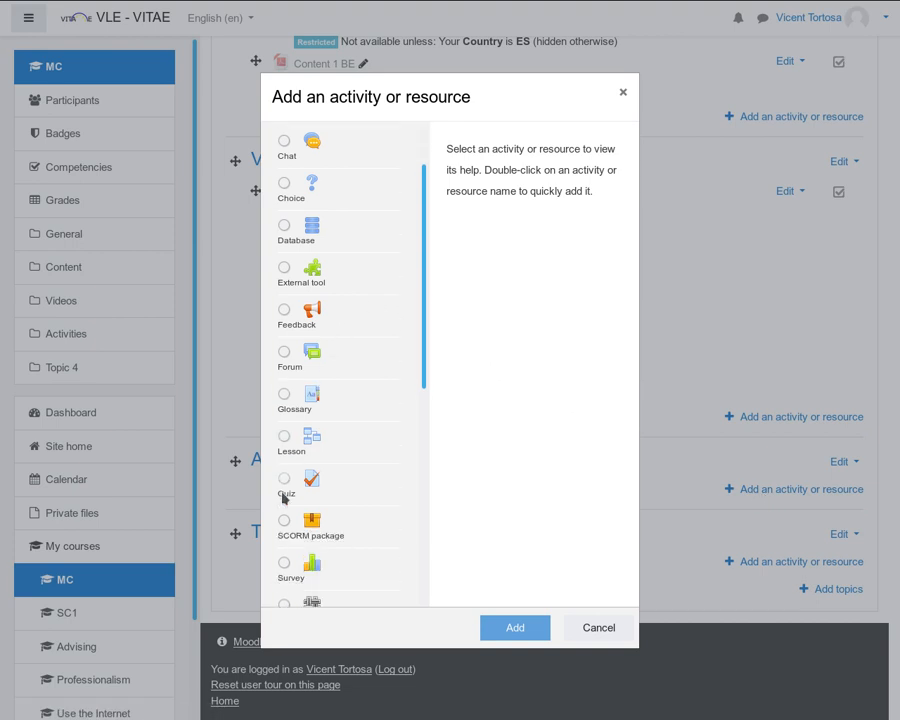
click(290, 486)
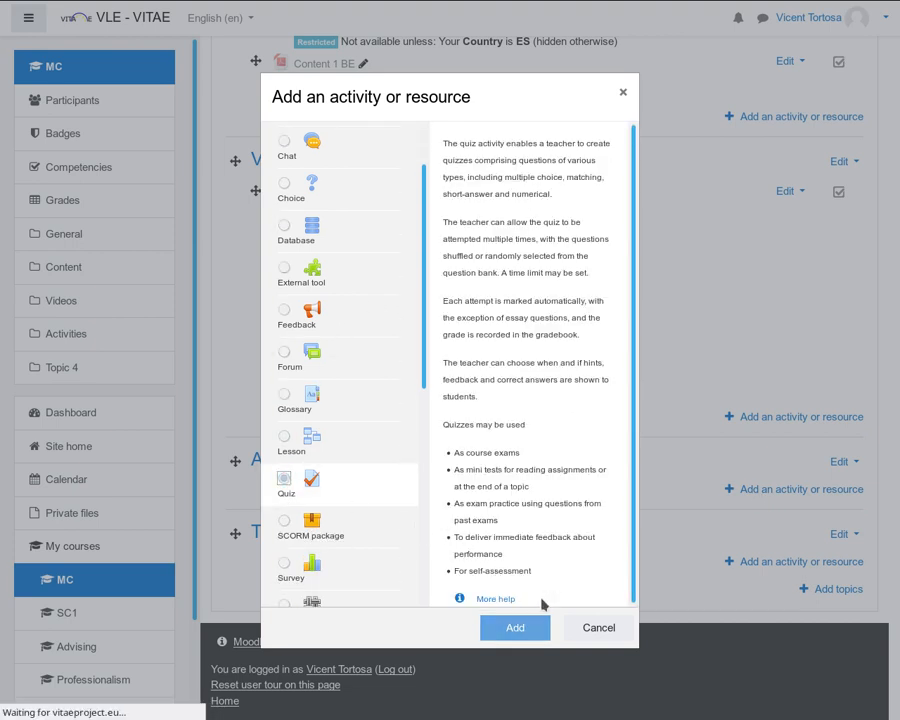
click(492, 626)
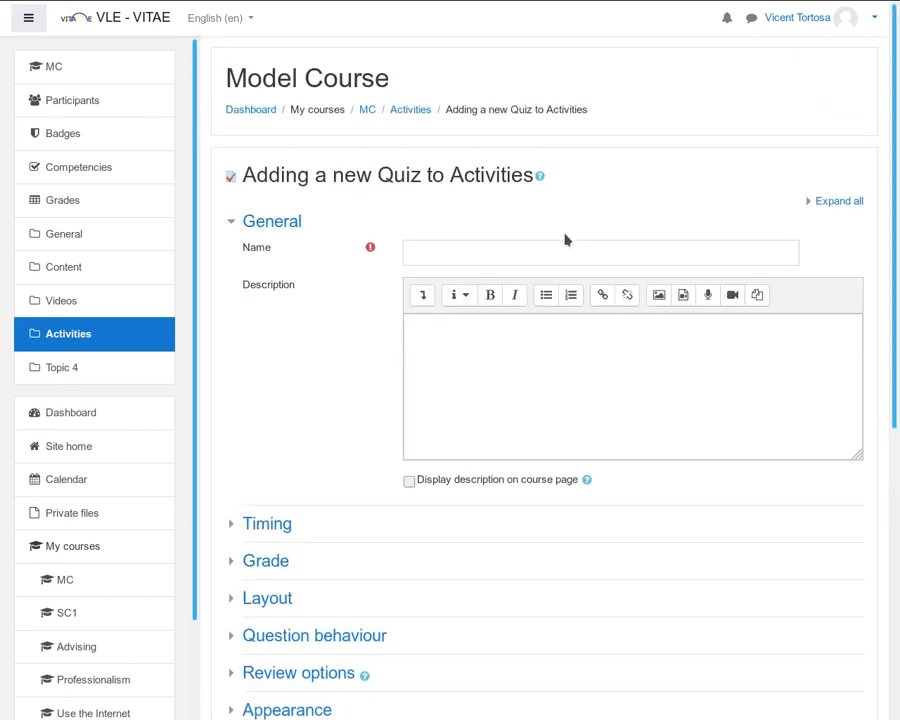
click(477, 254)
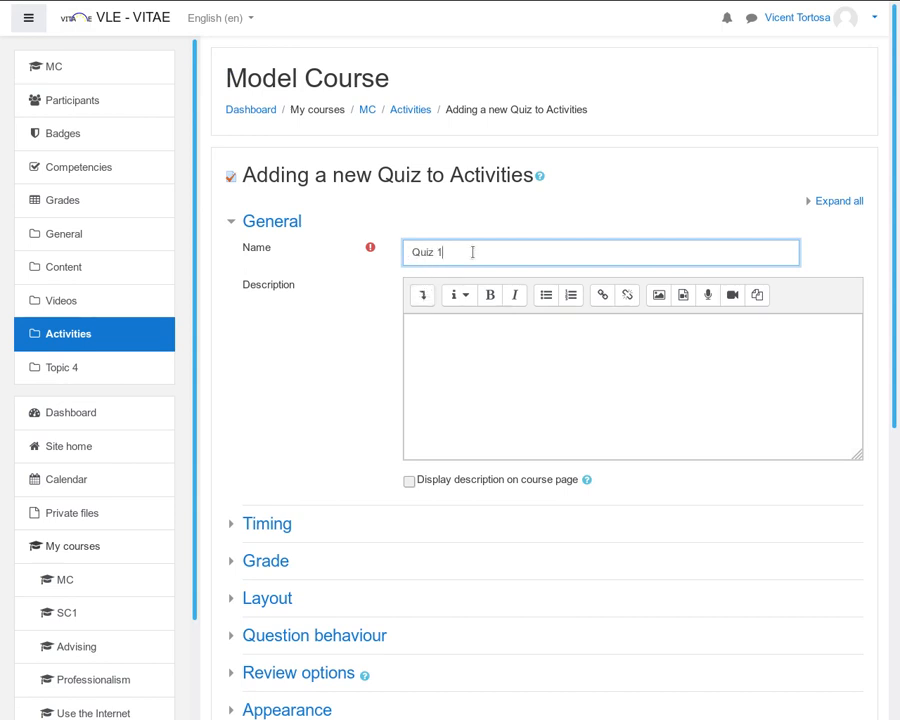
scroll(531, 476, down, 5)
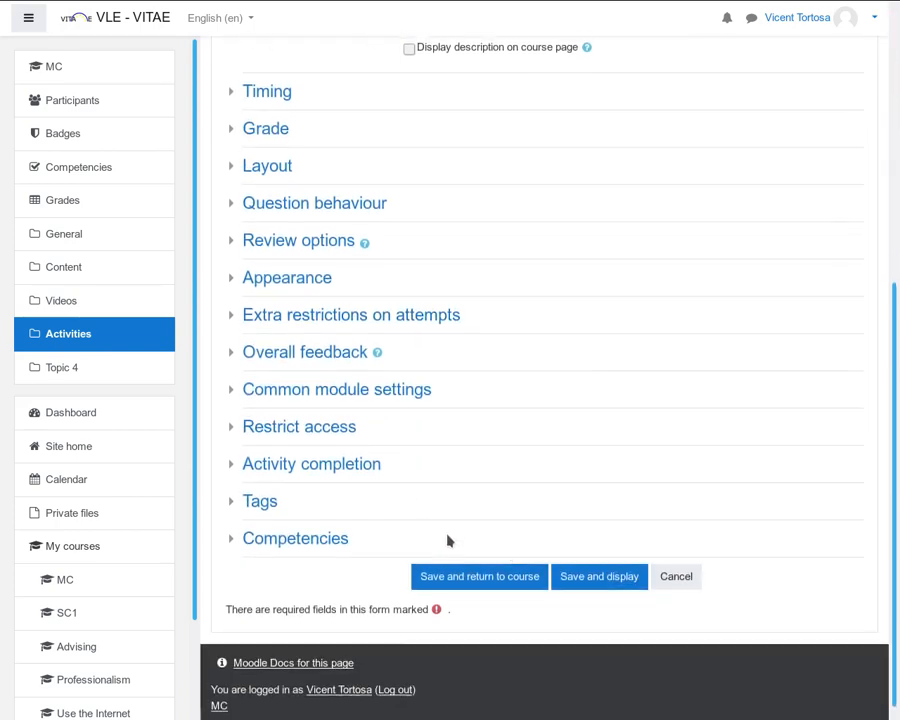
click(485, 577)
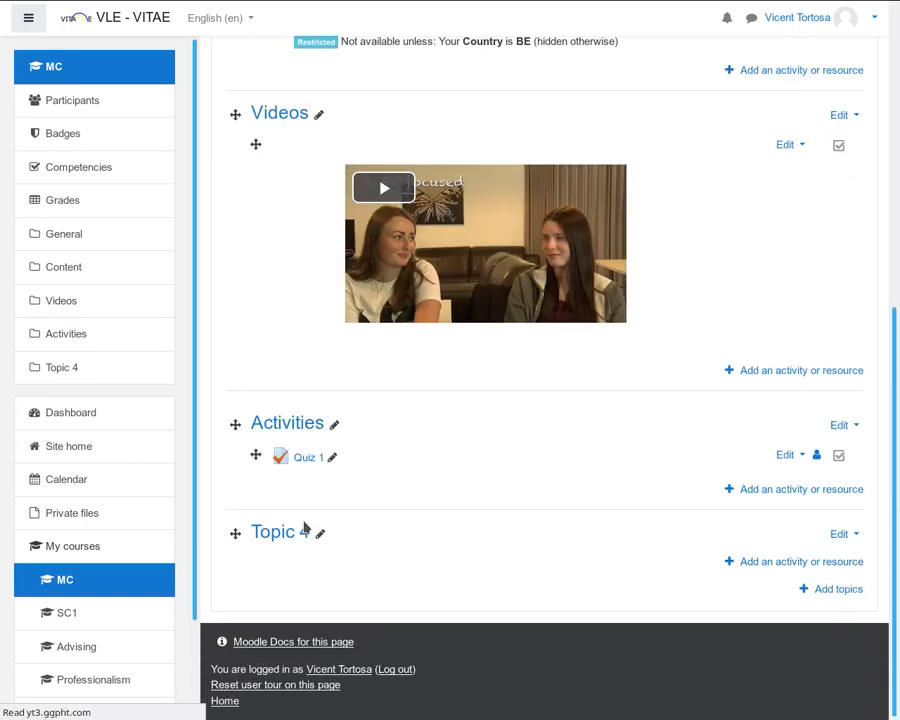
- Open Quiz 1 for editing, review the options for adding questions, and return to the course
click(799, 456)
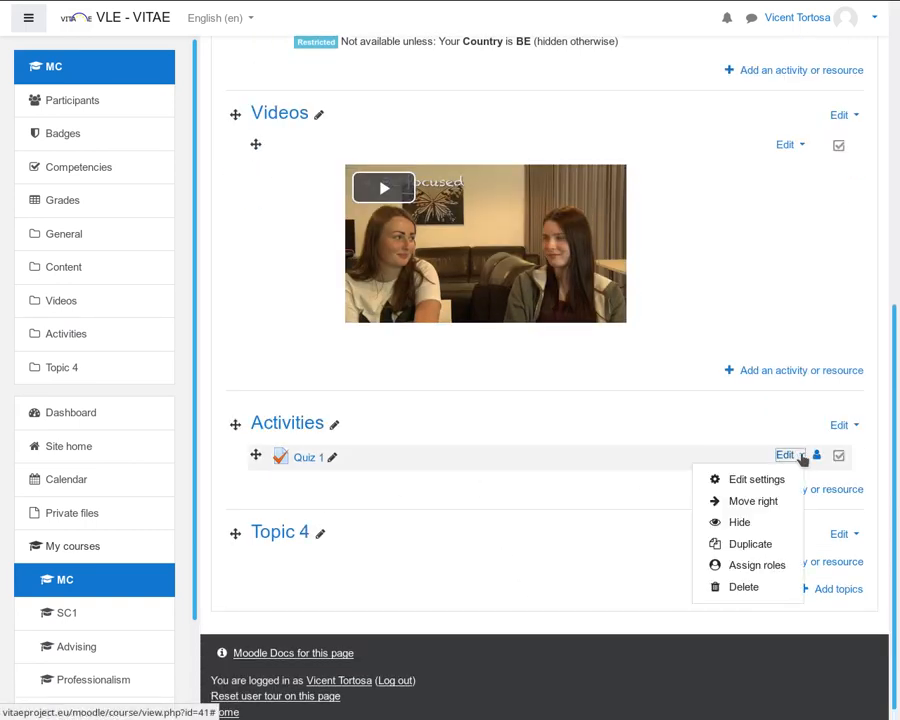
click(301, 459)
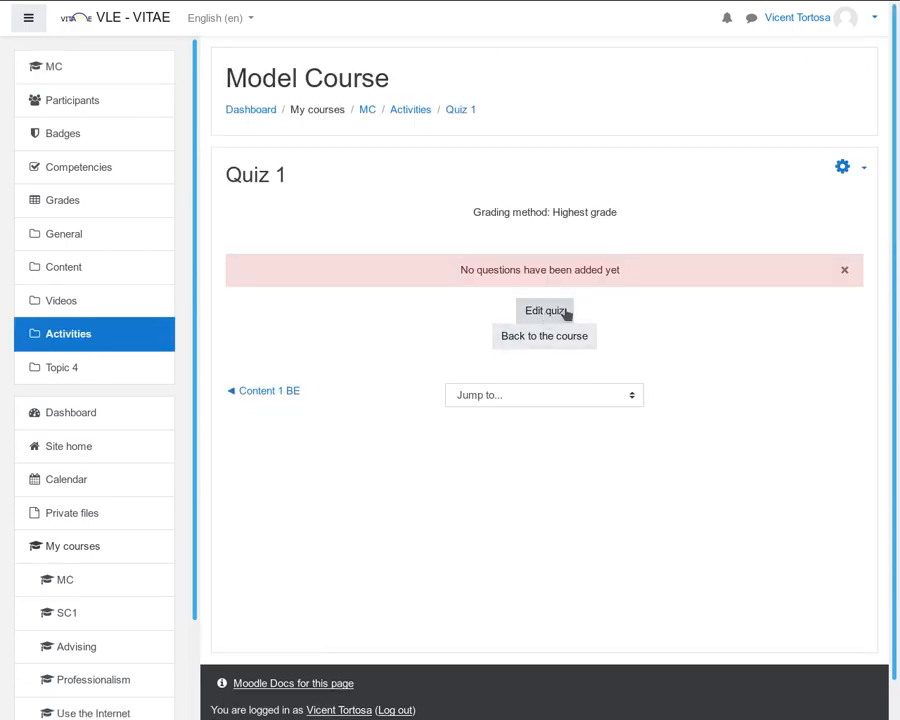
click(565, 313)
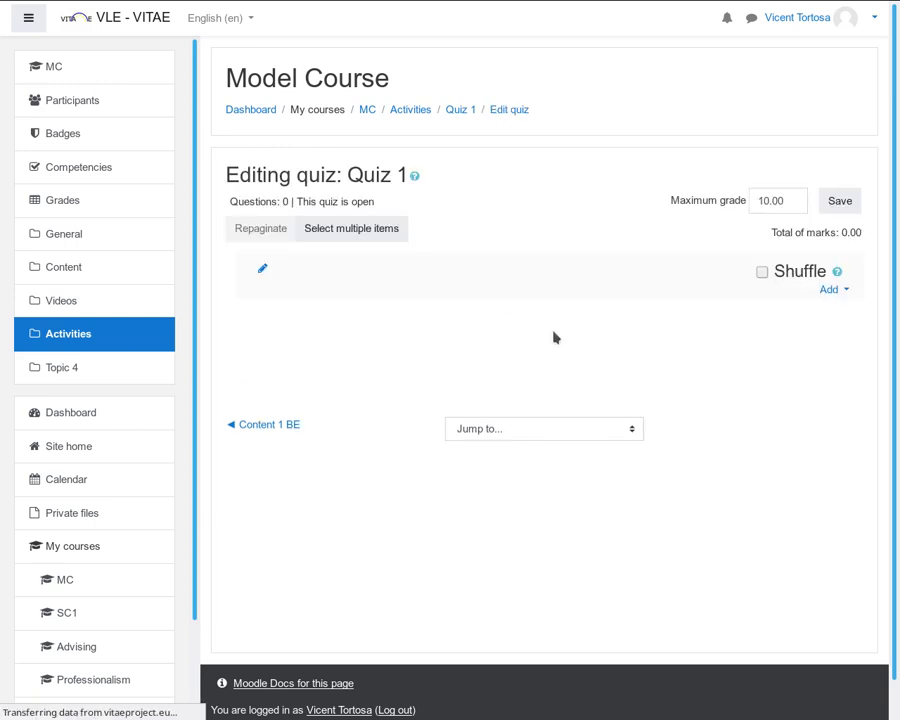
click(833, 290)
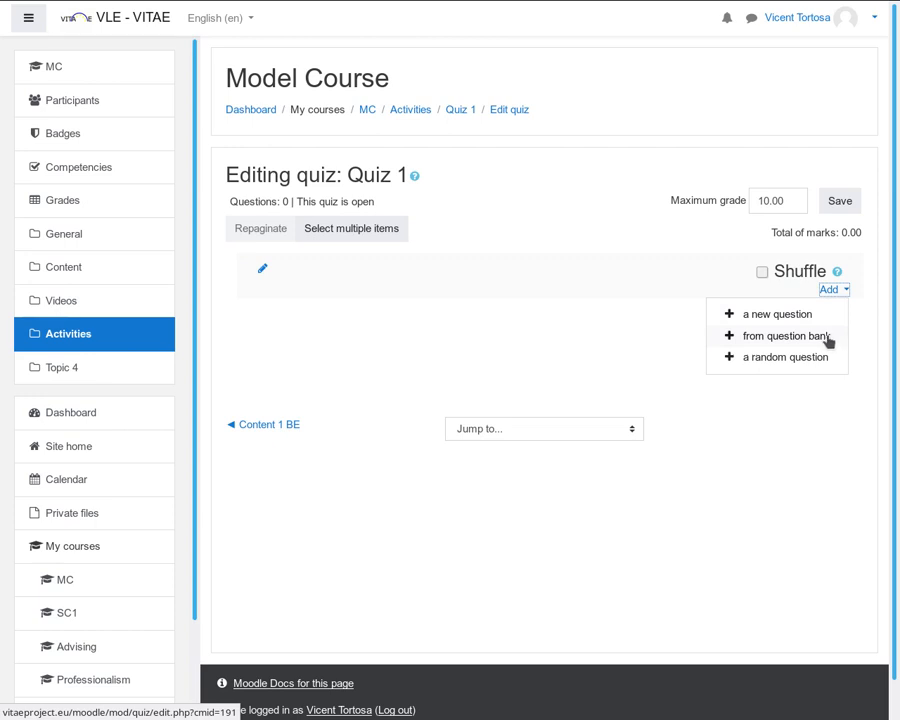
click(368, 110)
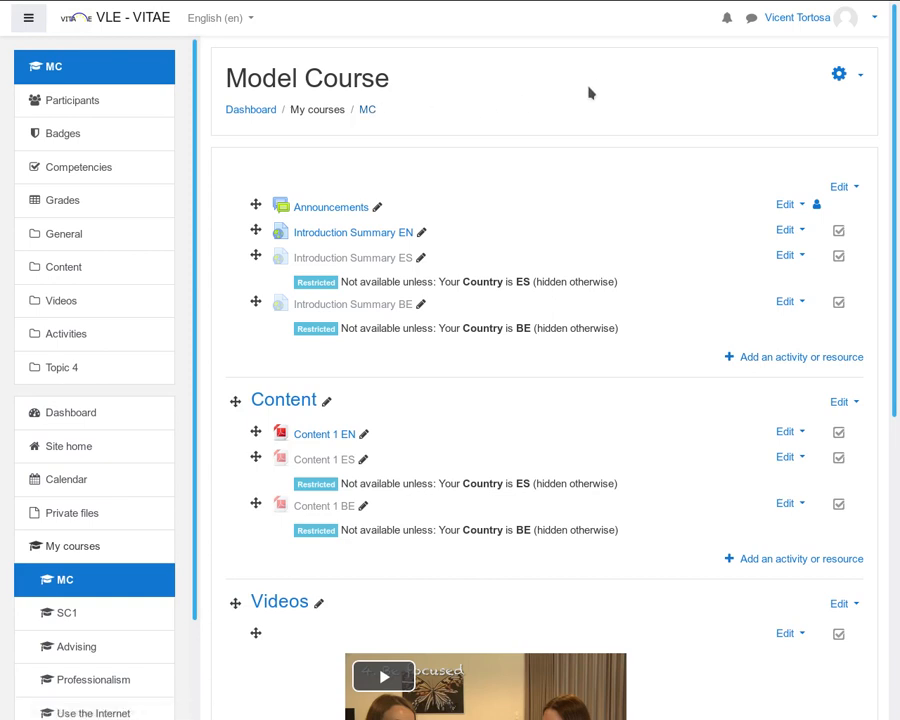
- Turn off course editing, view the Content 1 ES PDF, and return to the course
click(860, 78)
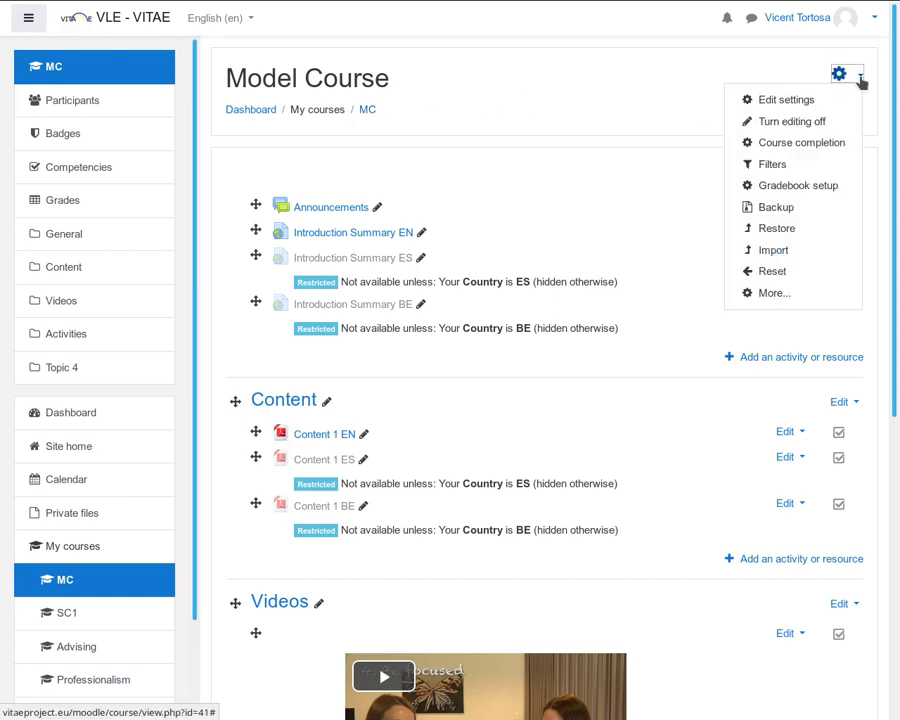
click(792, 122)
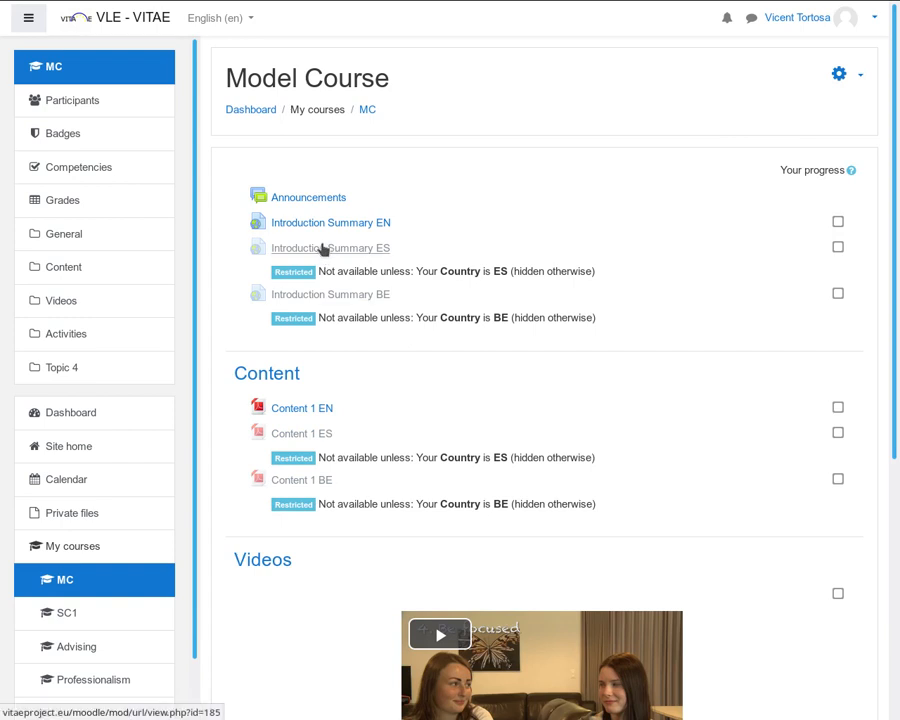
click(318, 443)
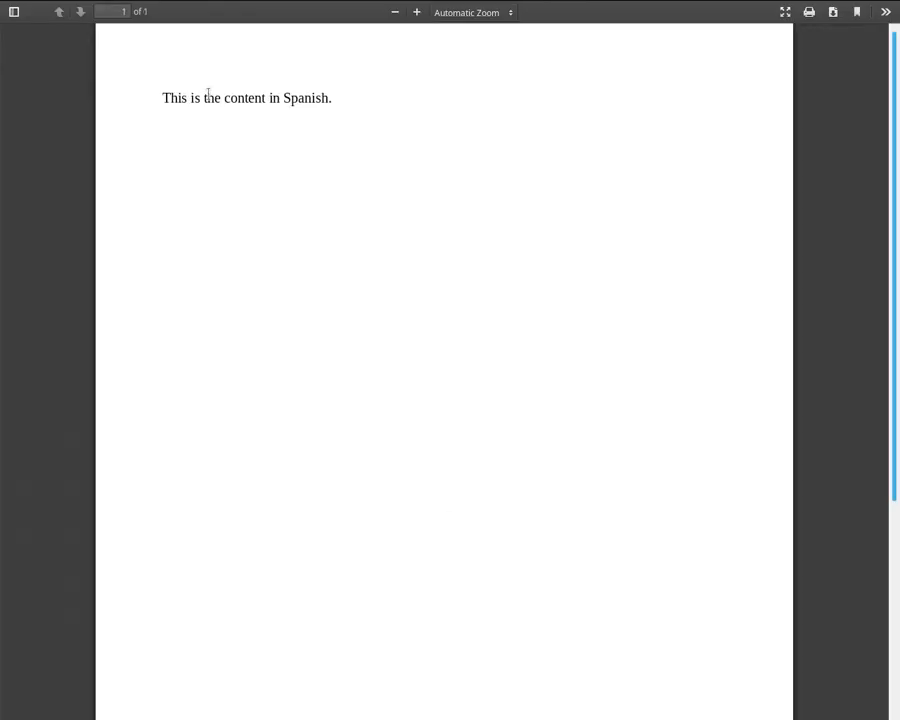
mouse_move(62, 24)
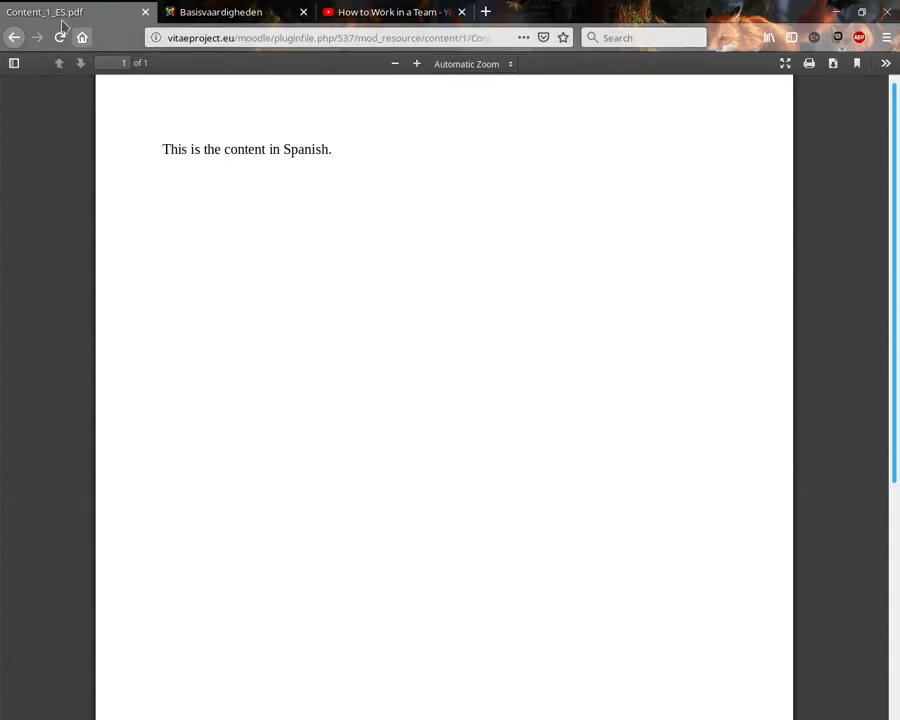
click(12, 38)
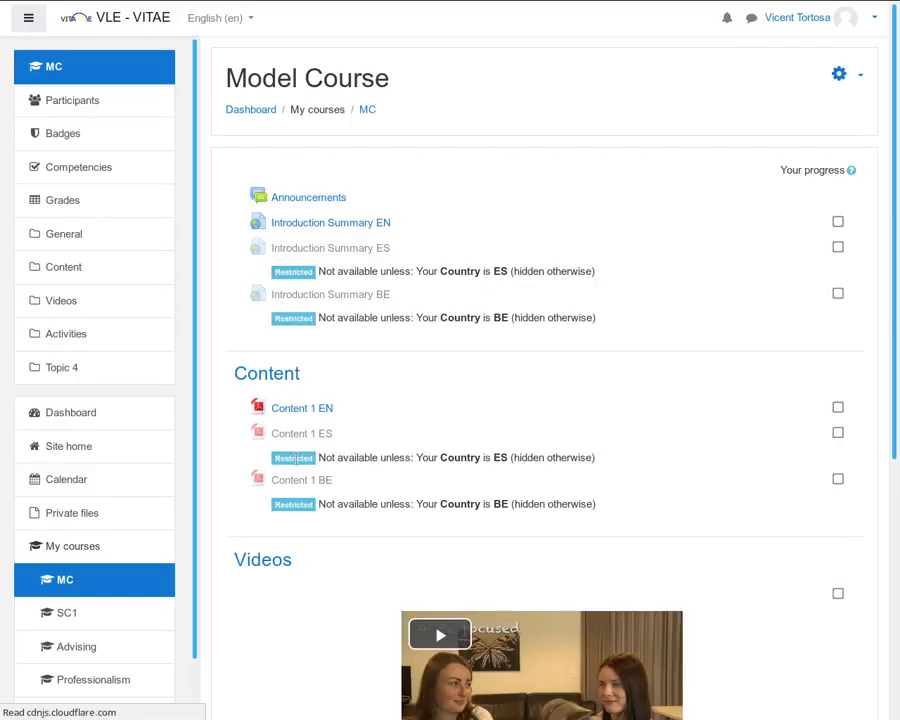
- View the Content 1 EN and Content 1 BE PDFs to check their language, returning to the course after each
click(301, 409)
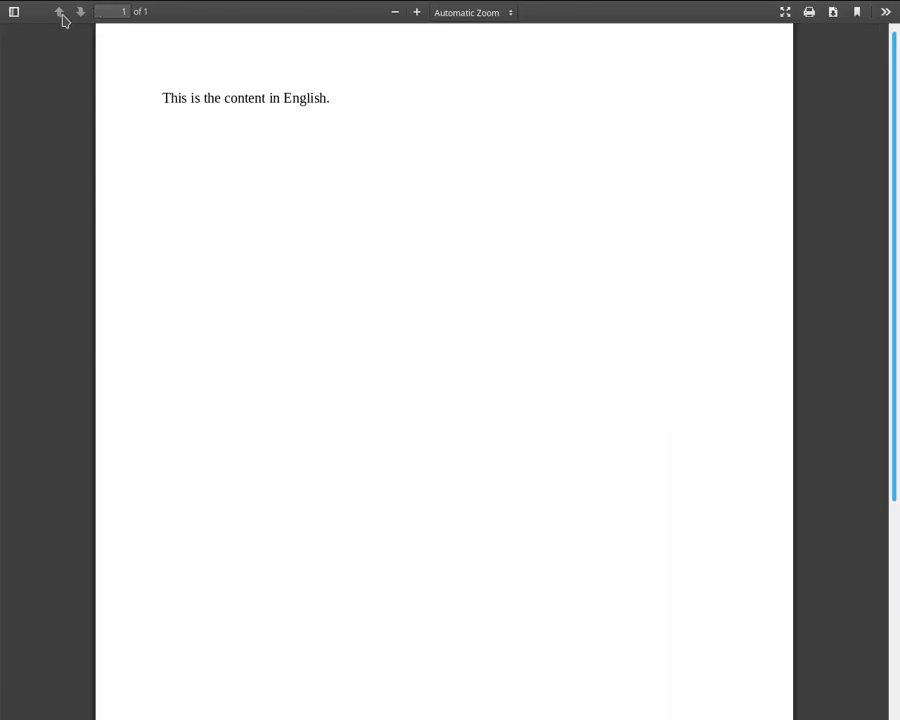
mouse_move(48, 20)
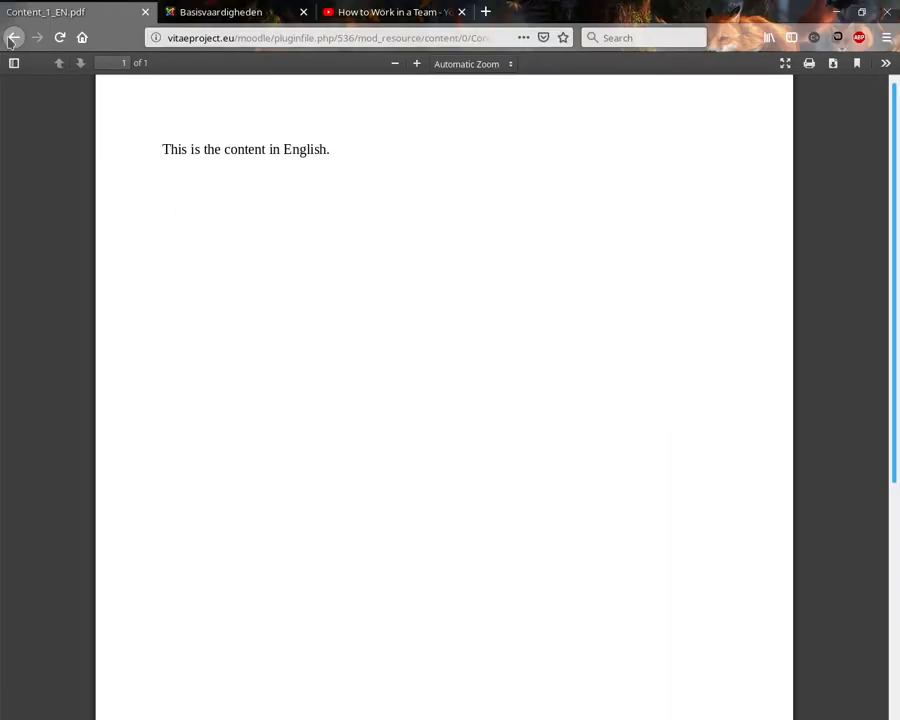
click(12, 38)
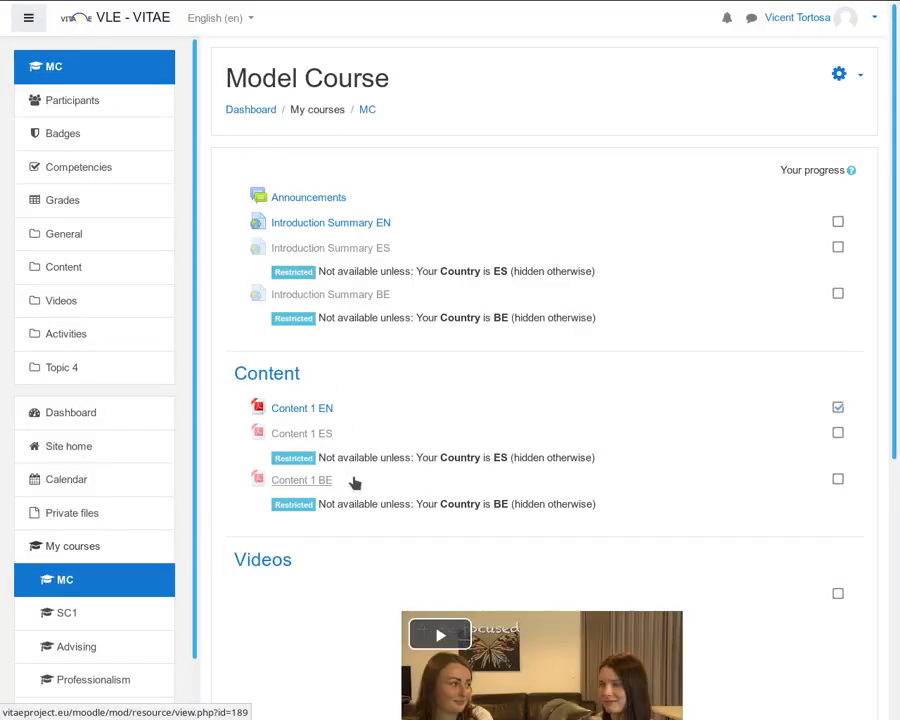
click(303, 489)
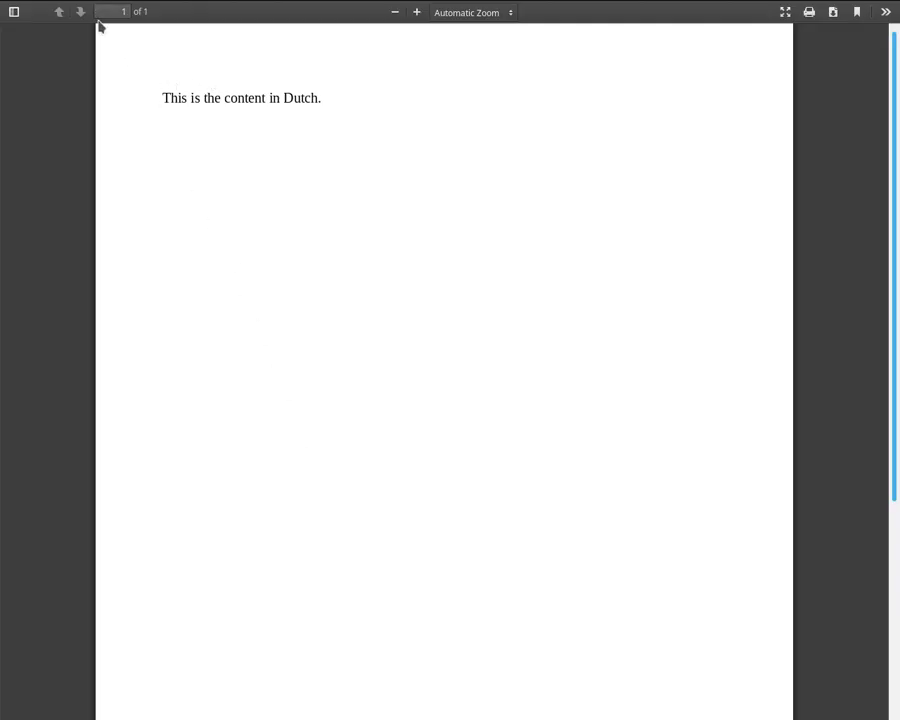
mouse_move(98, 8)
click(12, 38)
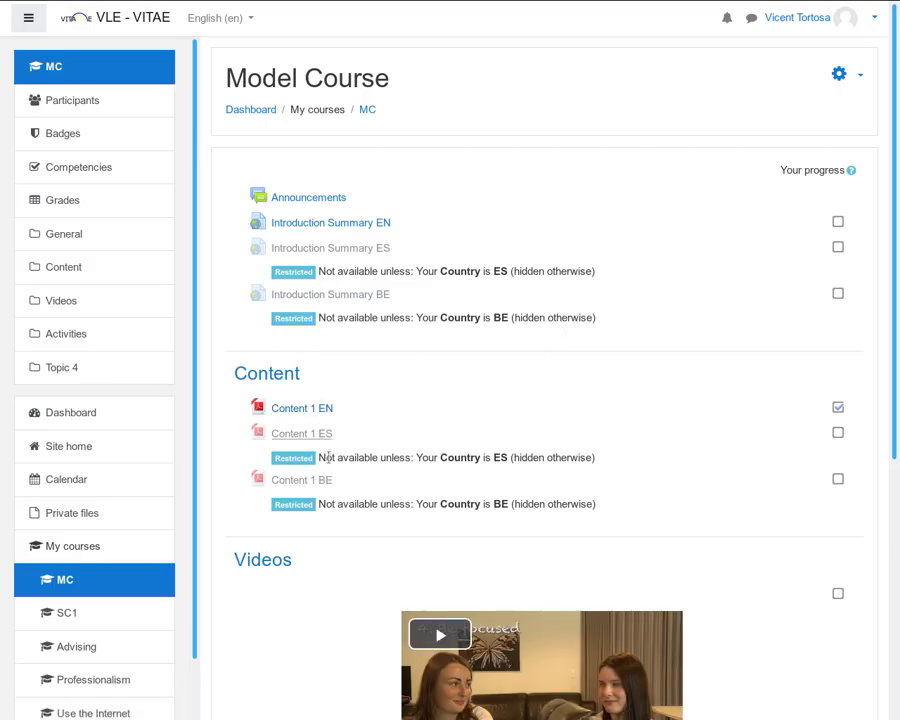
- Switch to the Student role to preview how a student sees the Model Course
click(860, 77)
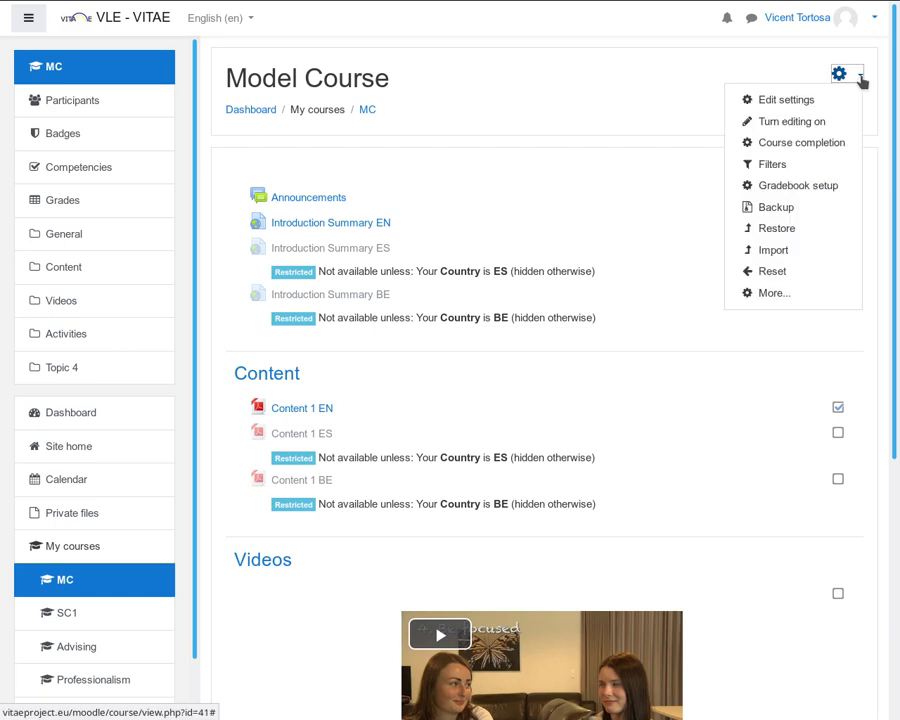
click(860, 77)
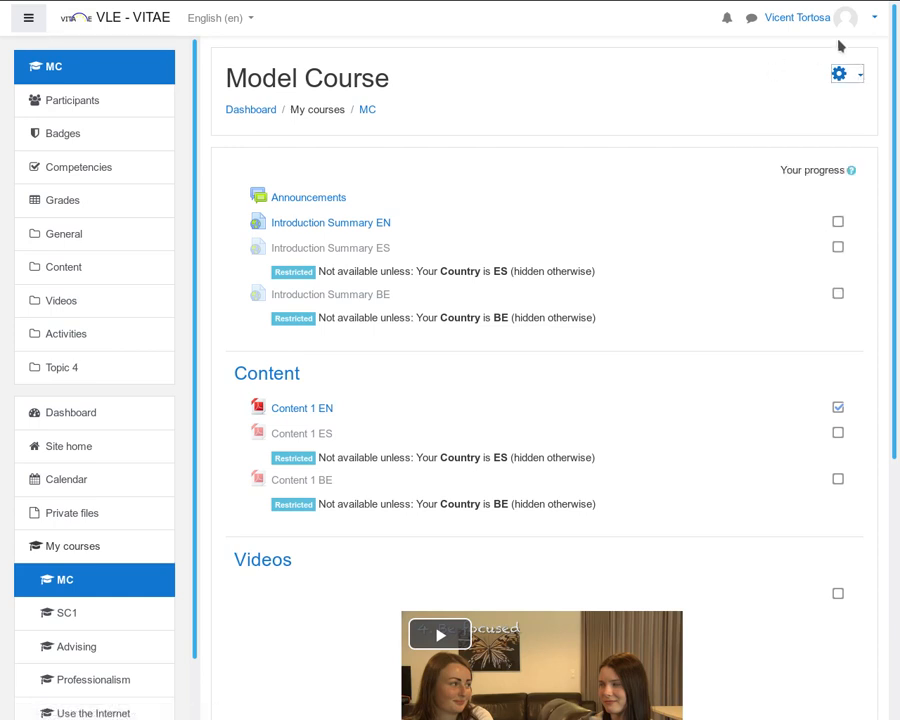
click(876, 18)
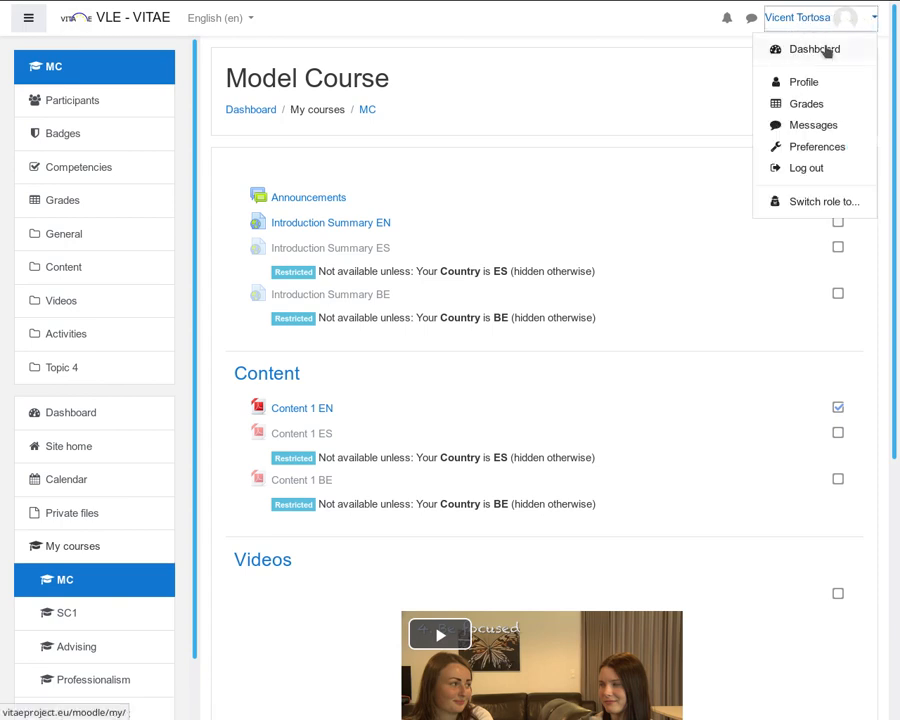
click(829, 202)
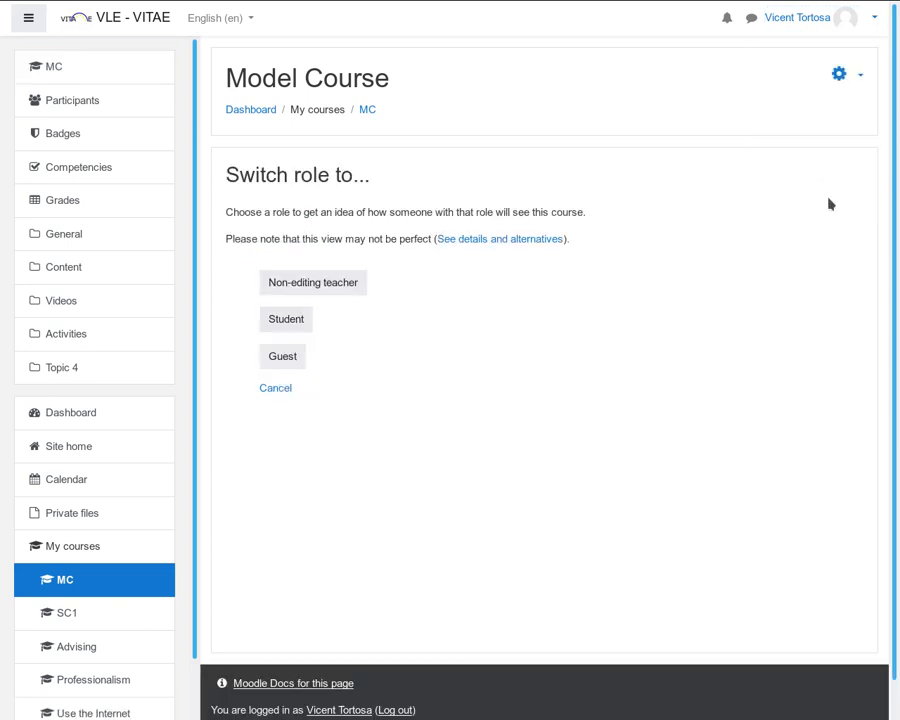
click(298, 328)
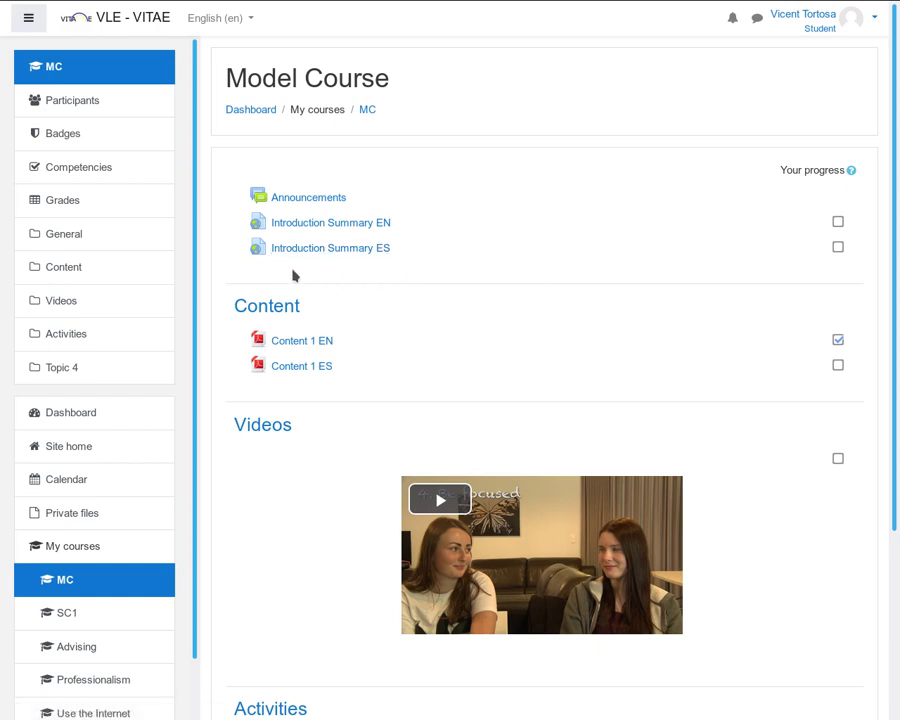
- Set the profile's country to Germany, update the profile, and return to the MC course to check which resources are shown
click(874, 20)
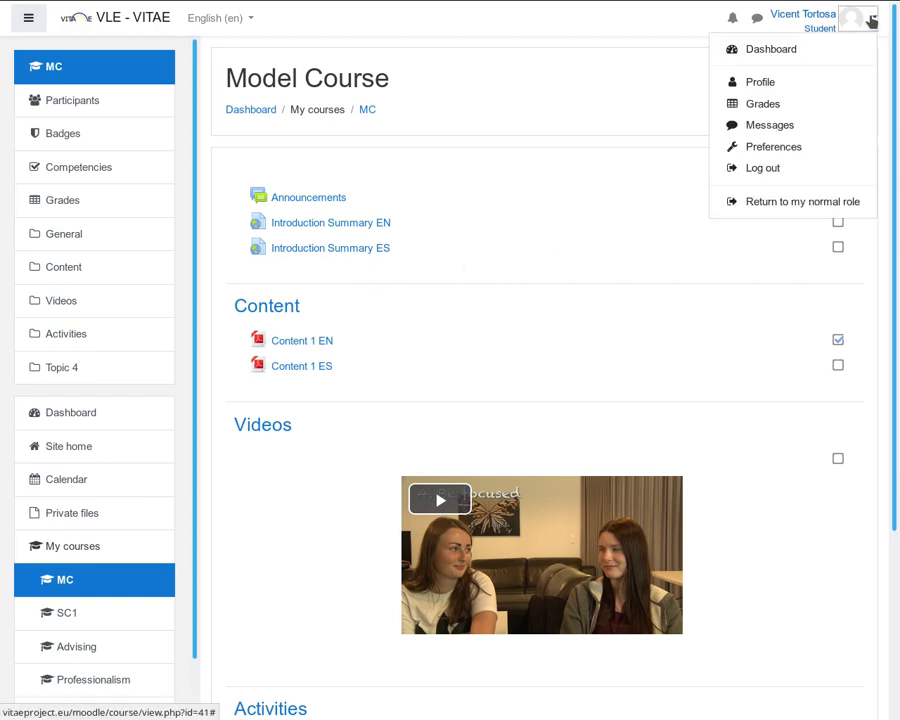
click(762, 84)
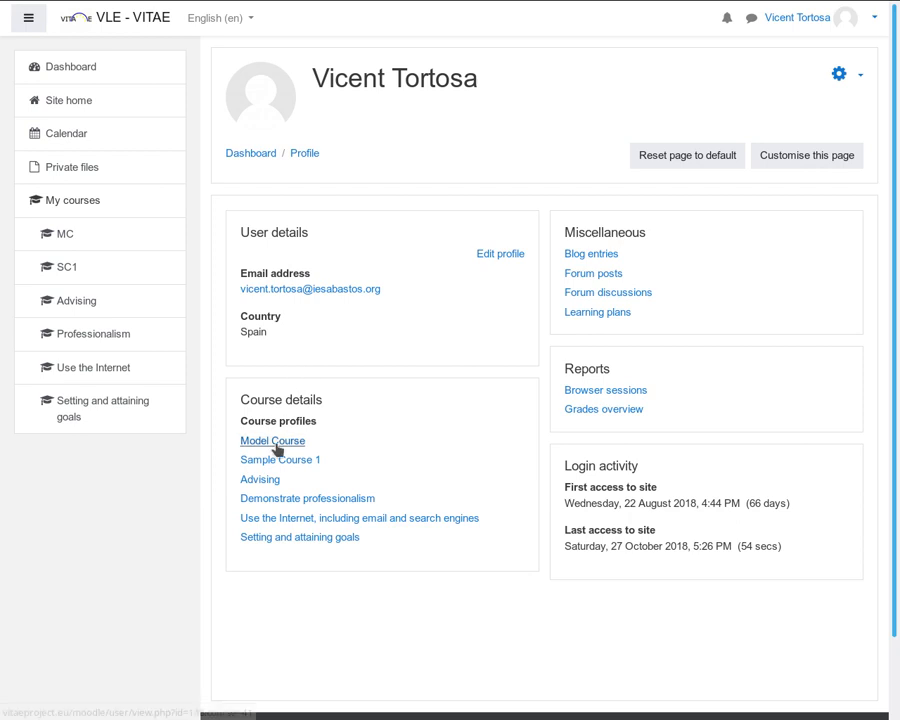
click(493, 256)
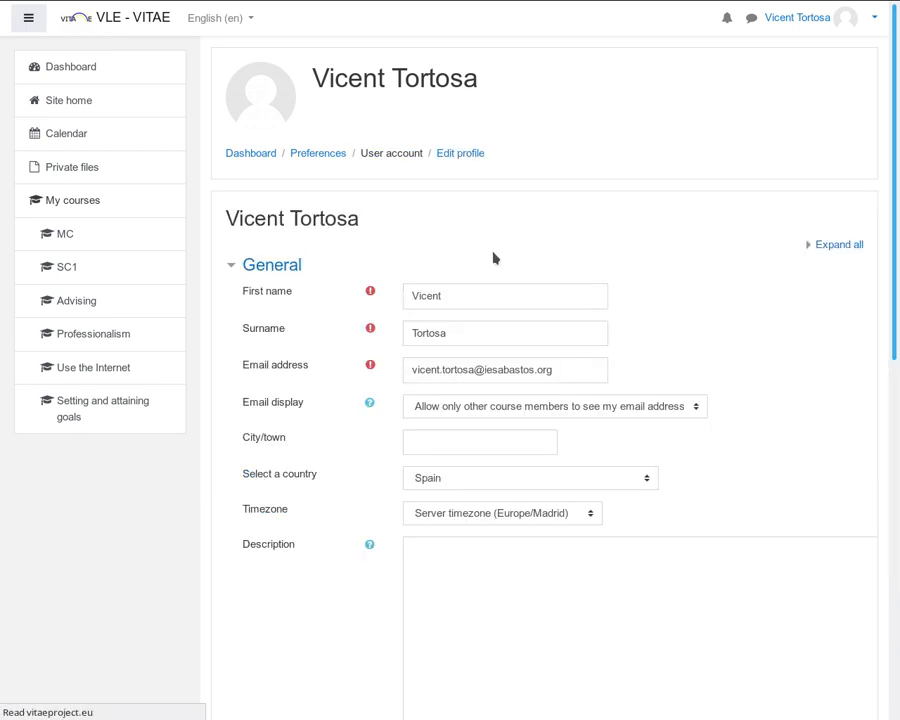
click(445, 474)
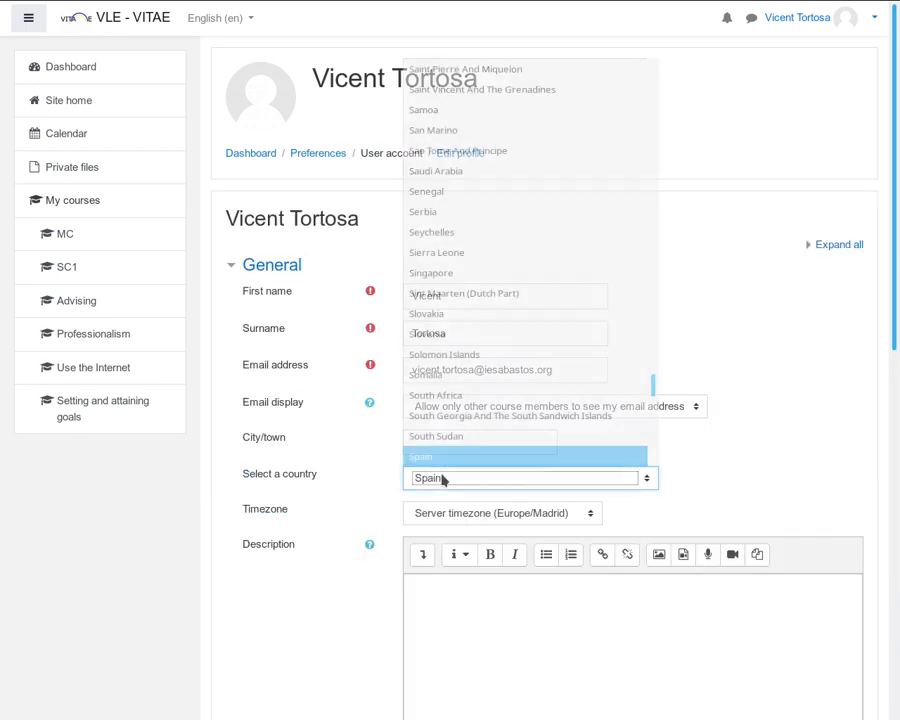
text(ger)
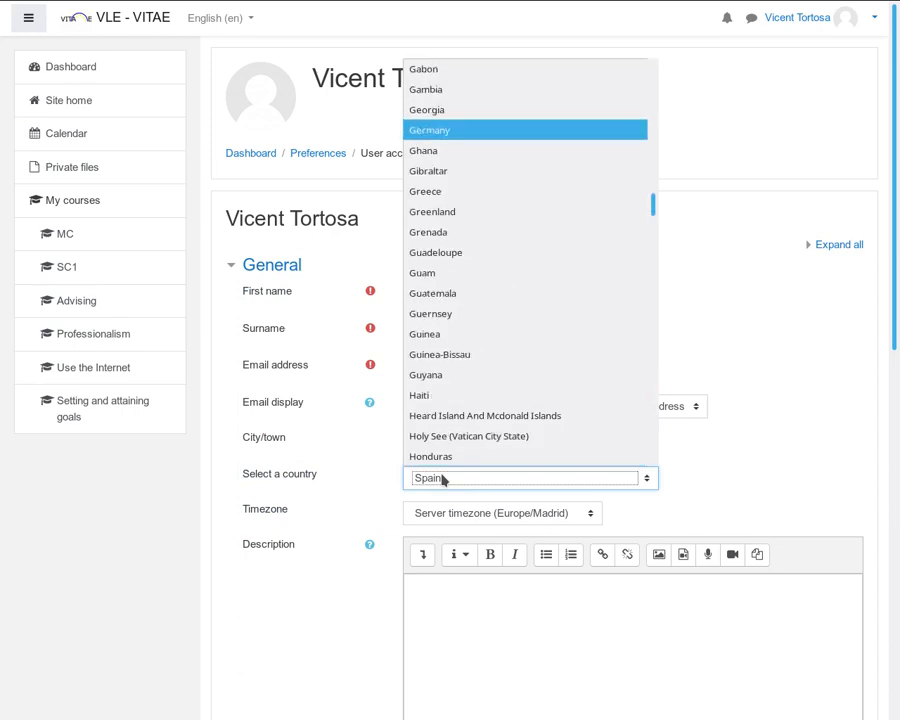
click(443, 132)
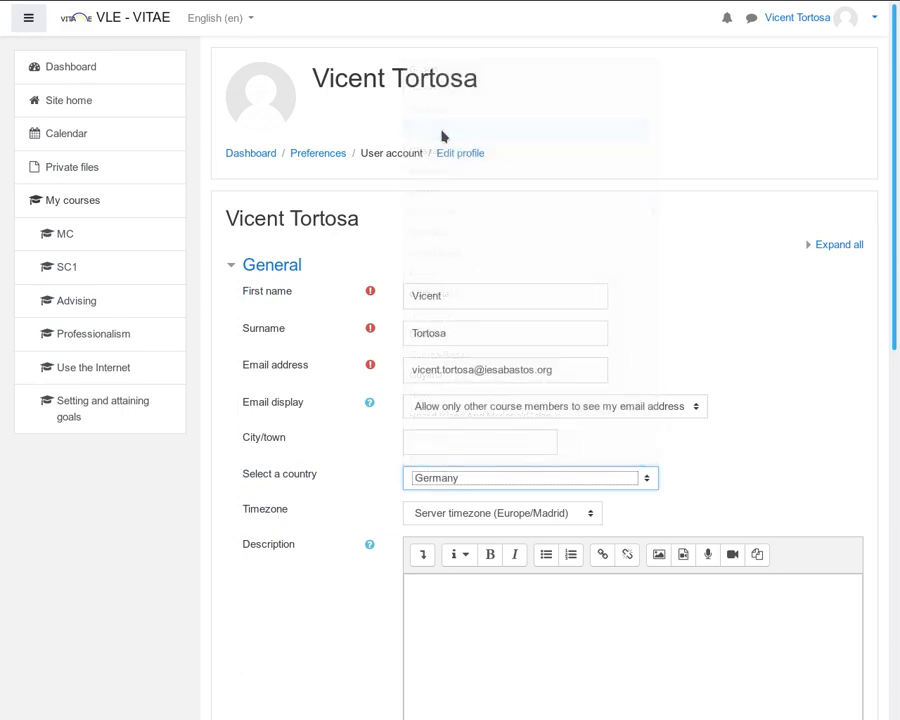
scroll(314, 530, down, 10)
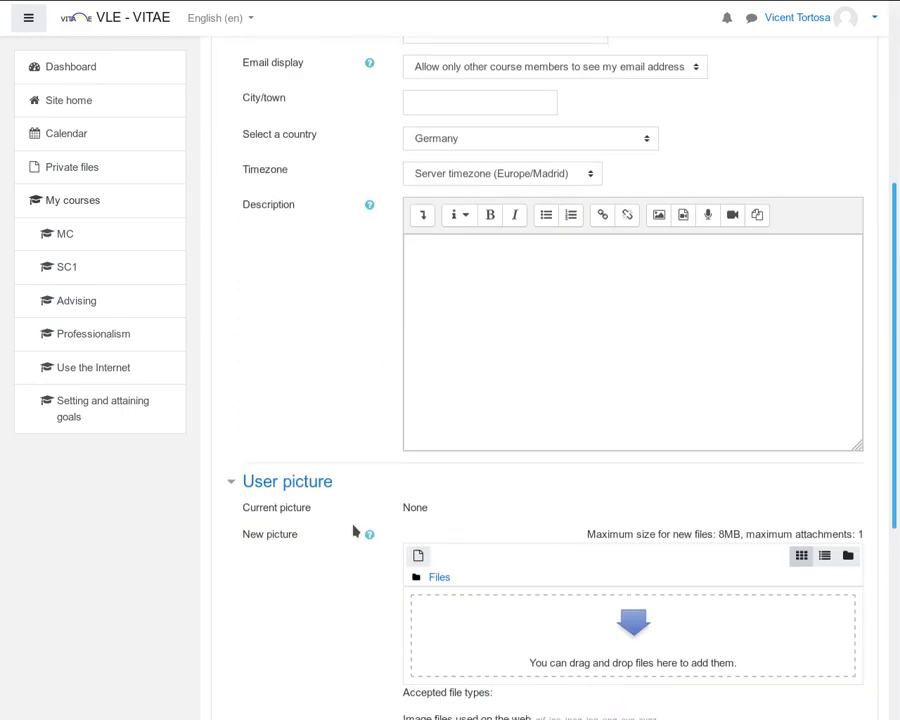
click(463, 586)
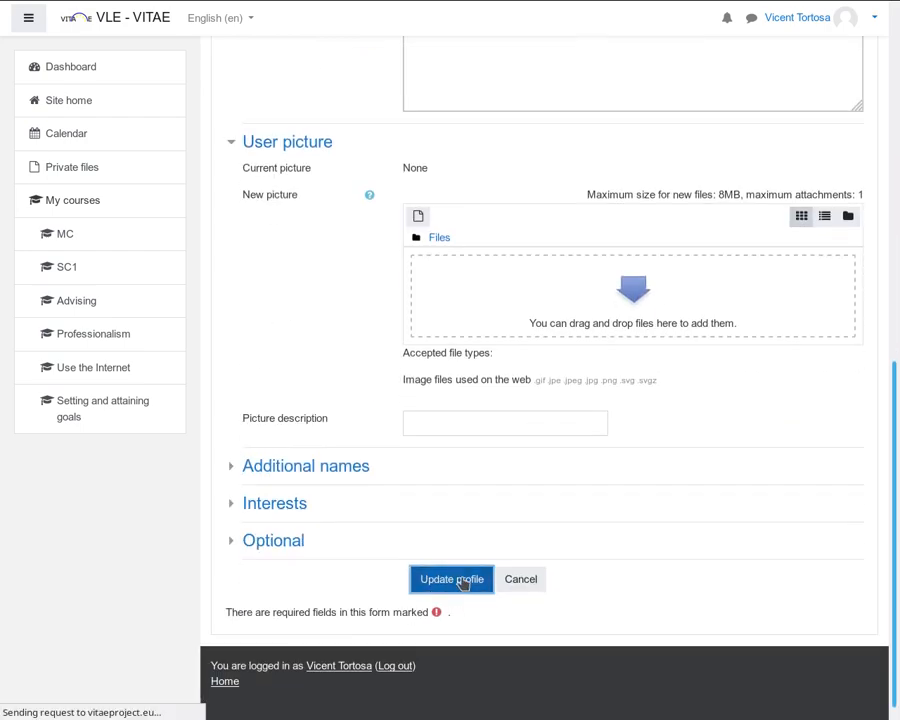
click(64, 240)
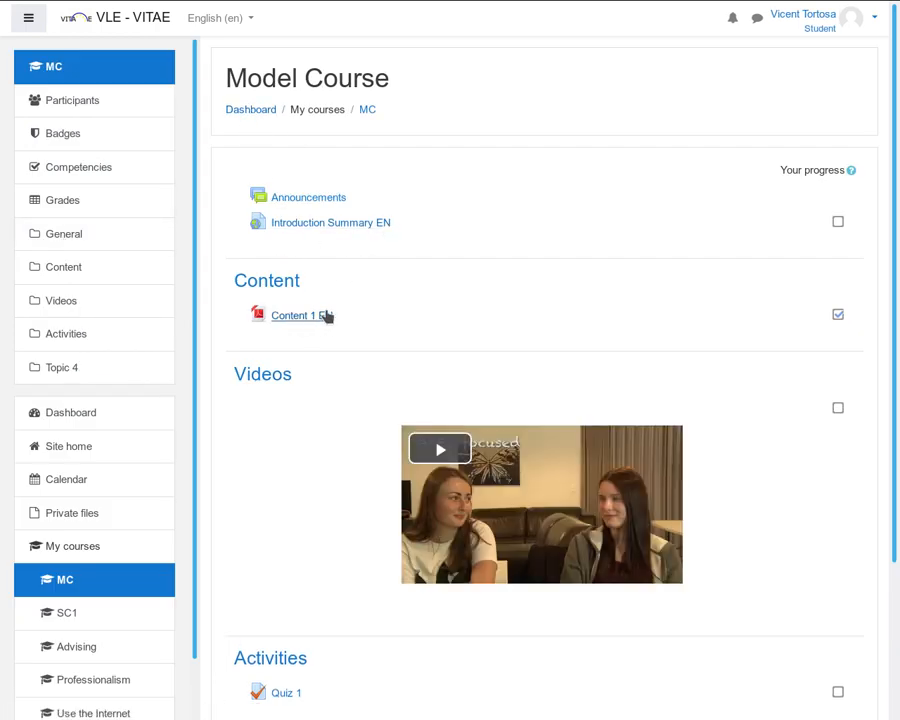
- Set the profile's country back to Spain, update the profile, and reopen the MC course
click(868, 18)
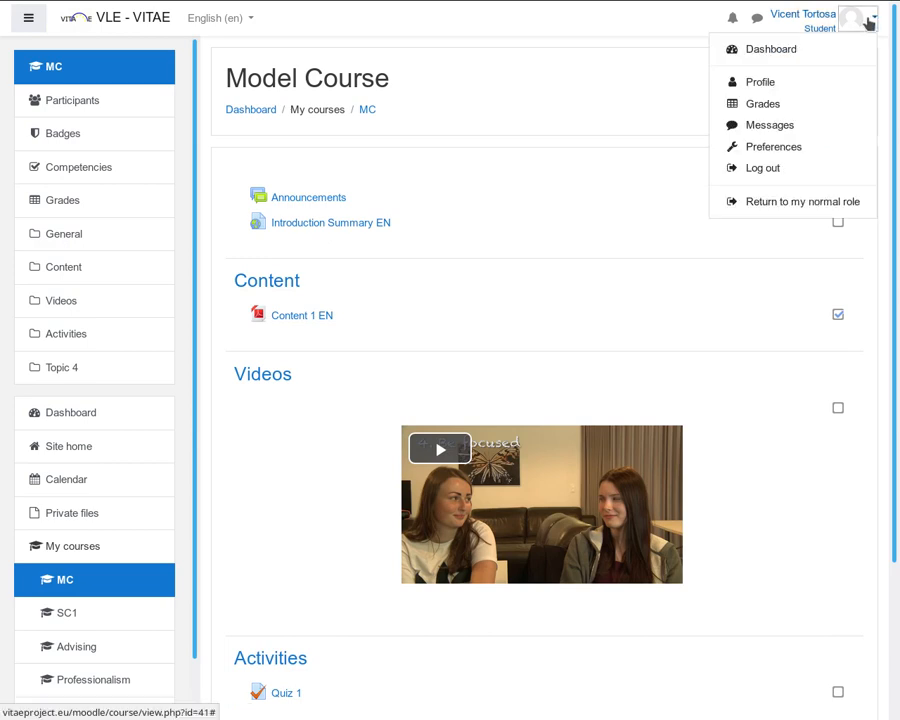
click(760, 83)
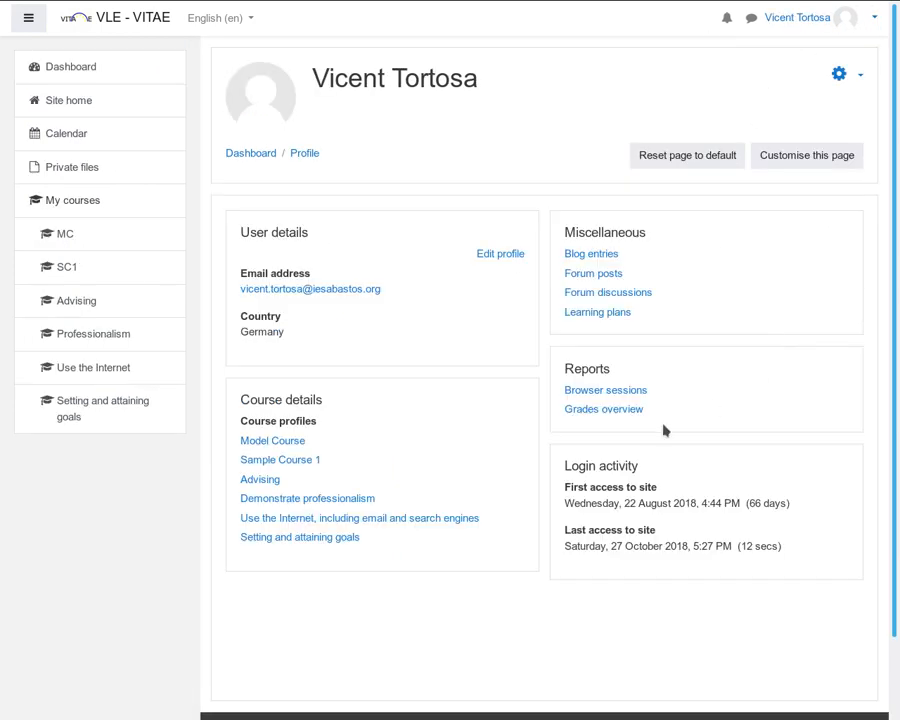
click(495, 255)
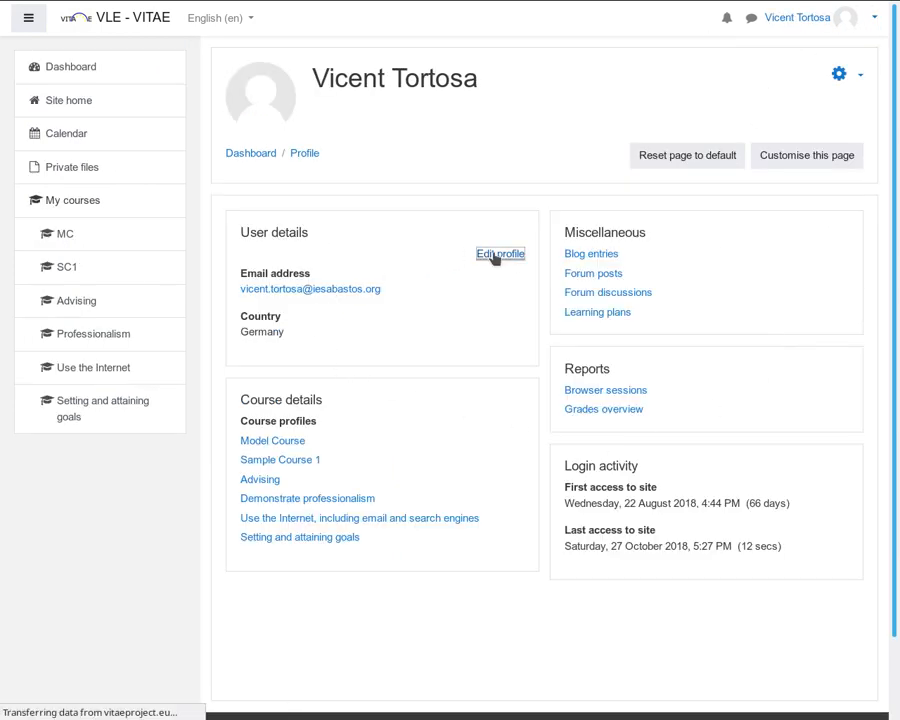
click(447, 480)
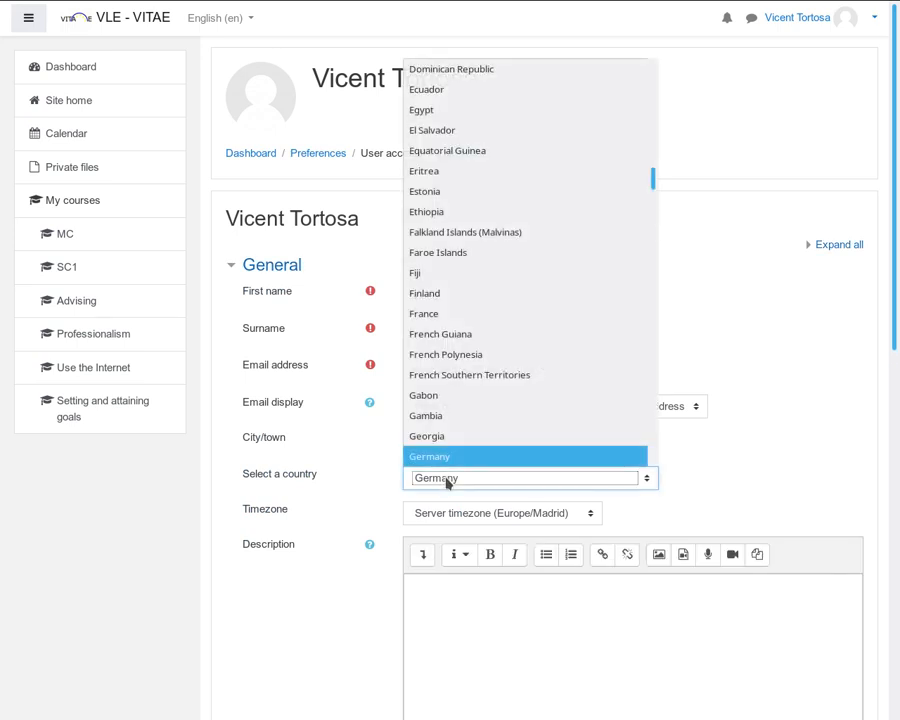
text(sp)
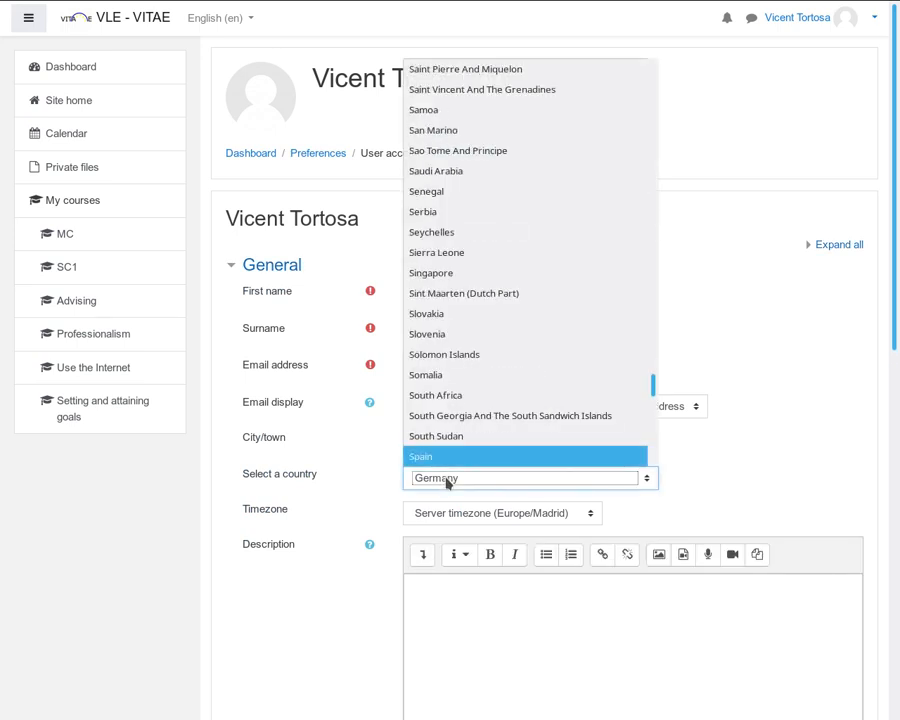
click(448, 460)
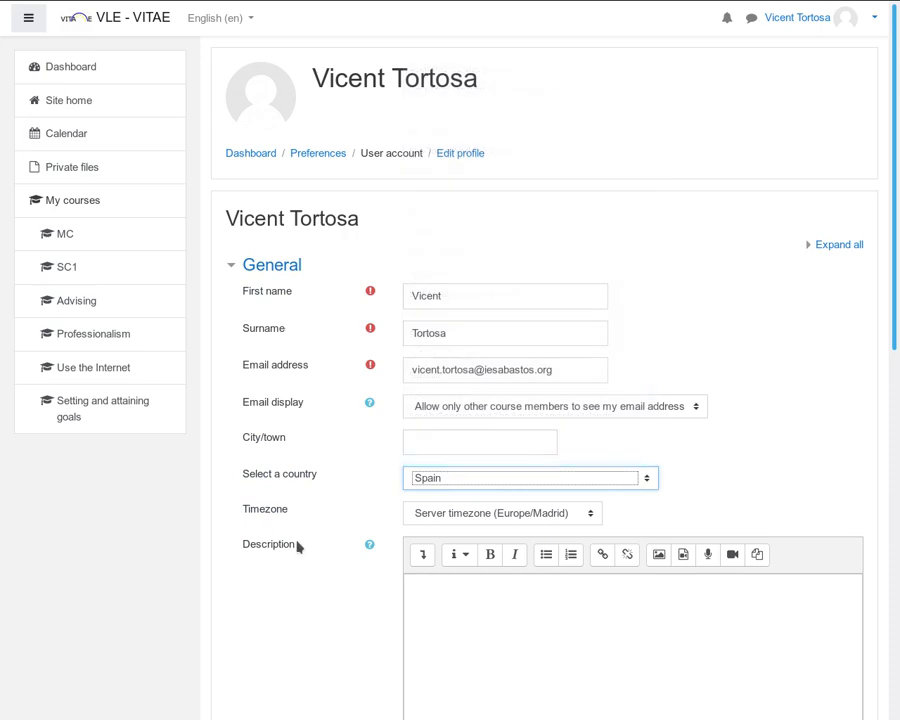
scroll(296, 550, down, 3)
scroll(436, 606, down, 4)
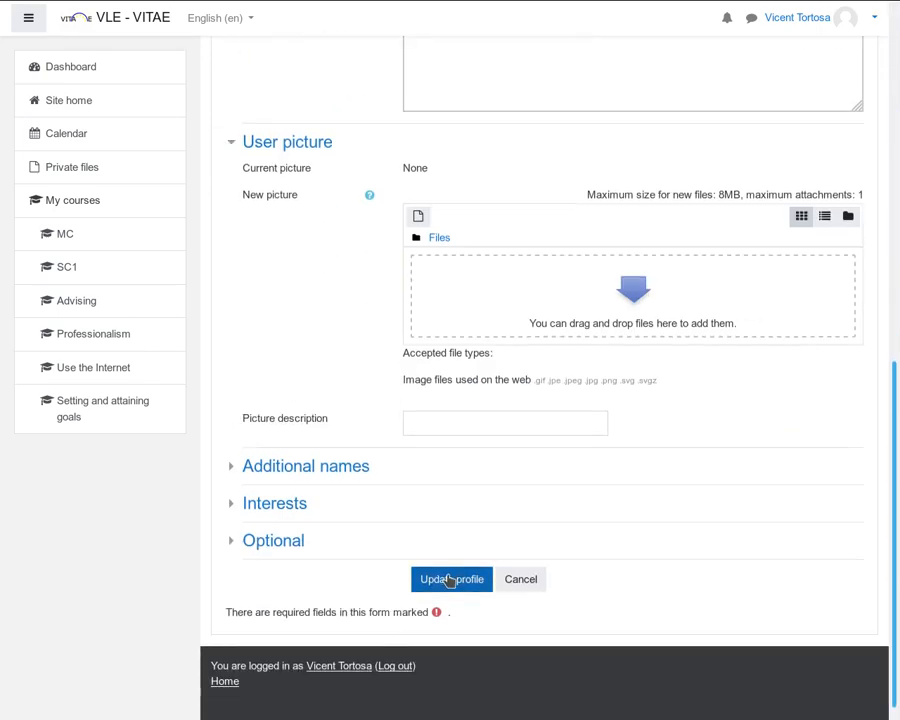
click(450, 579)
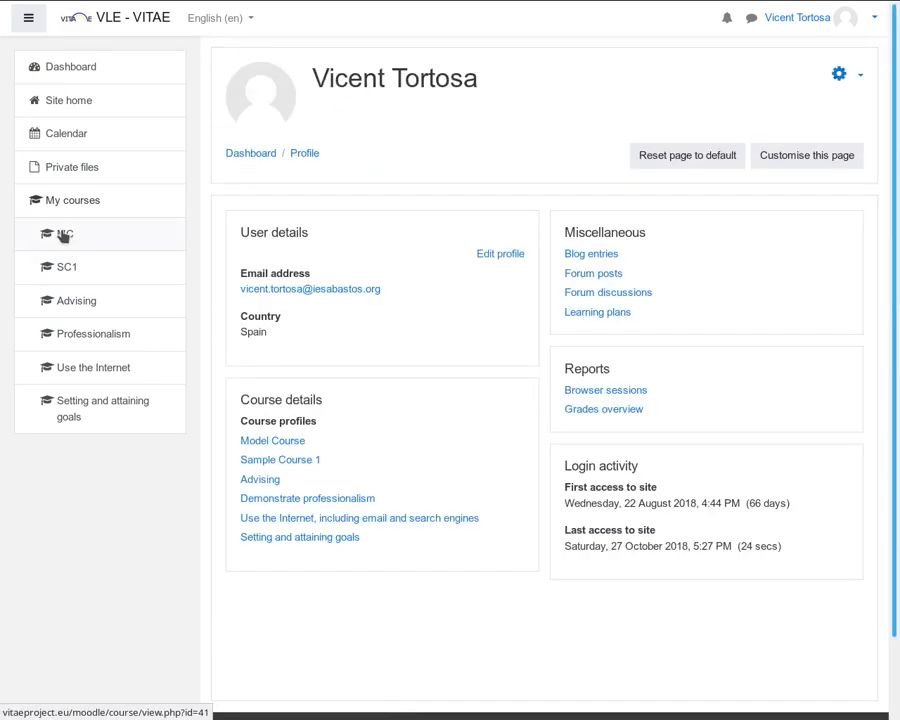
click(60, 234)
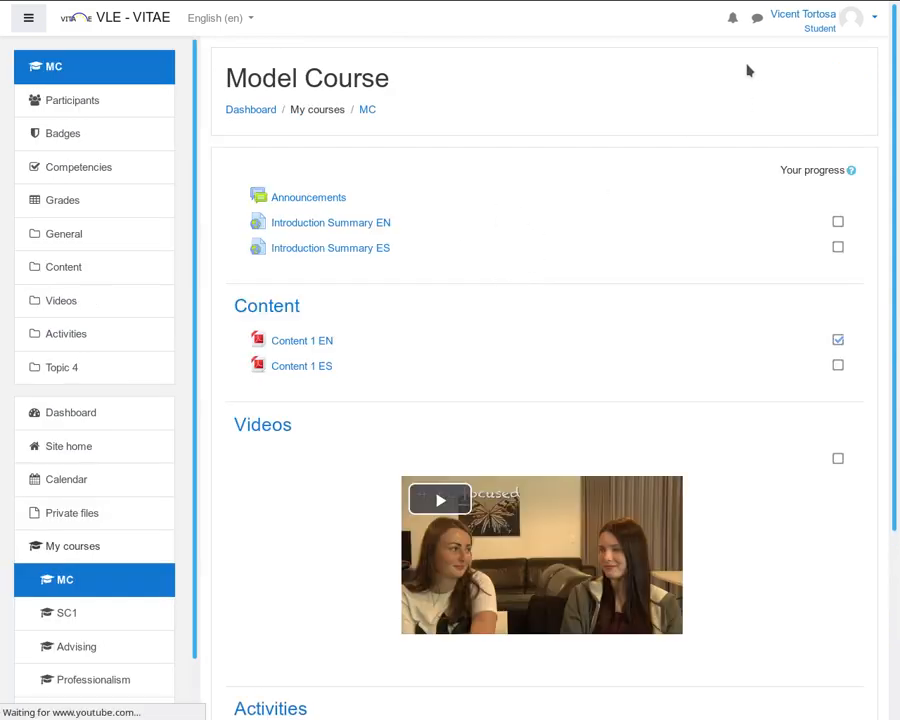